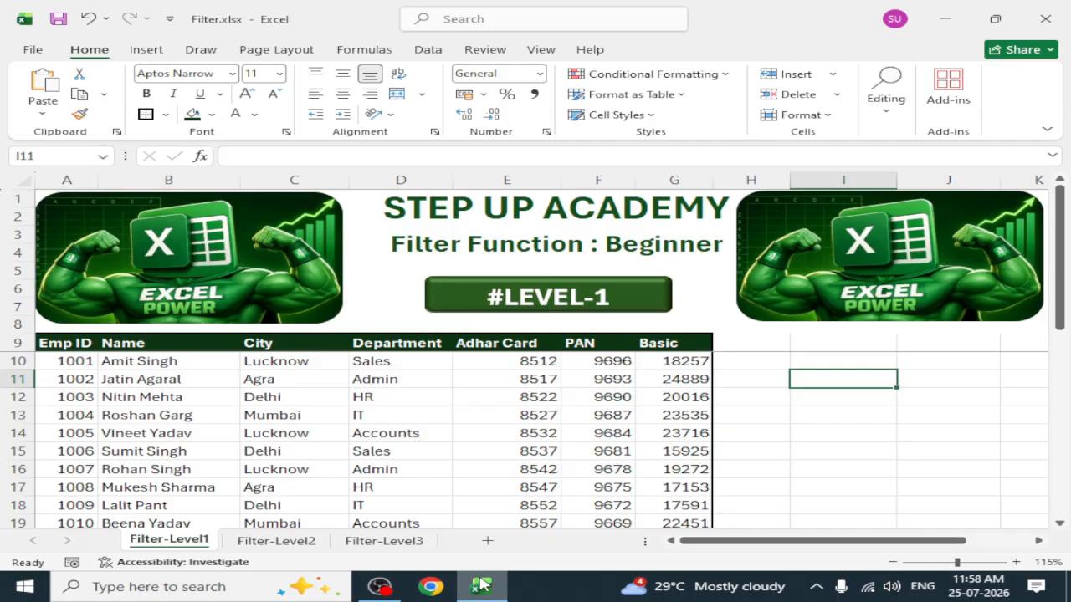
# Step: Examine the employee table's headers and records on the Filter-Level1 sheet down to the last entry
pyautogui.click(427, 51)
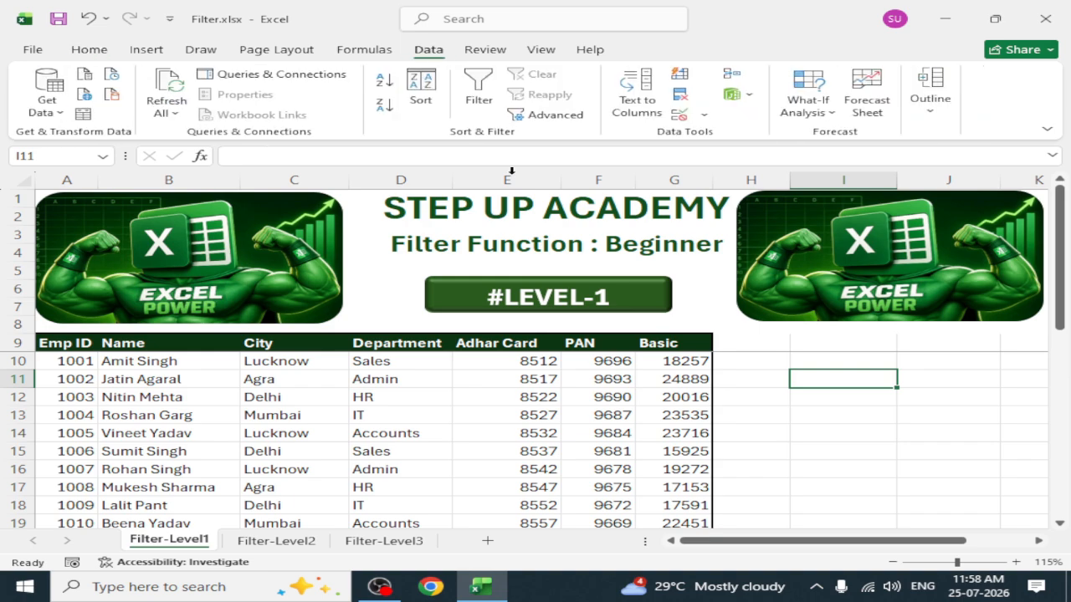
pyautogui.click(89, 49)
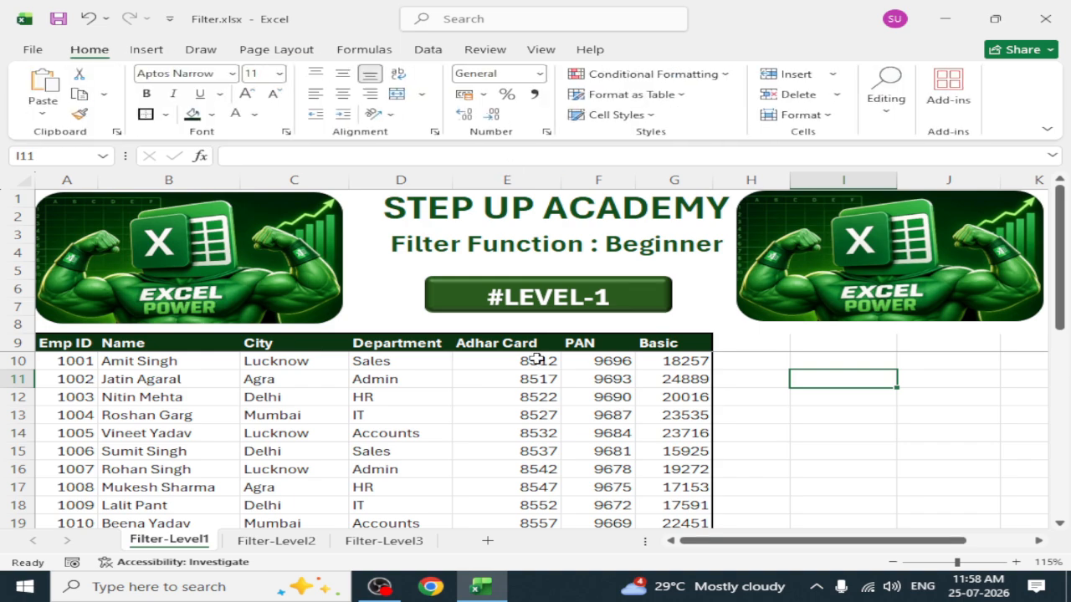
pyautogui.click(538, 395)
pyautogui.scroll(-2, 536, 392)
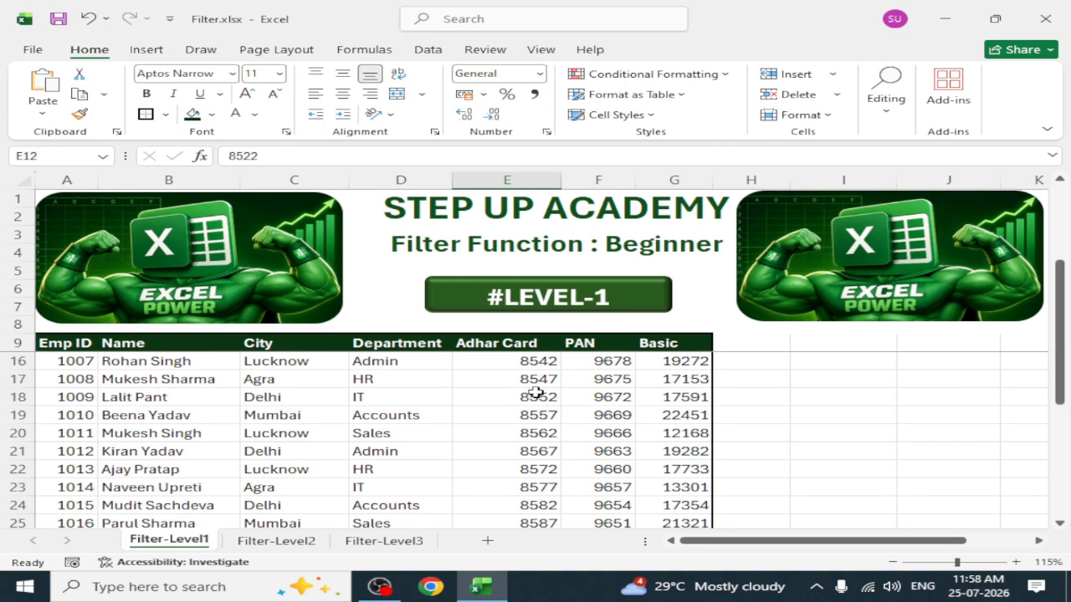
pyautogui.scroll(-2, 535, 393)
pyautogui.scroll(-3, 535, 392)
pyautogui.scroll(7, 535, 392)
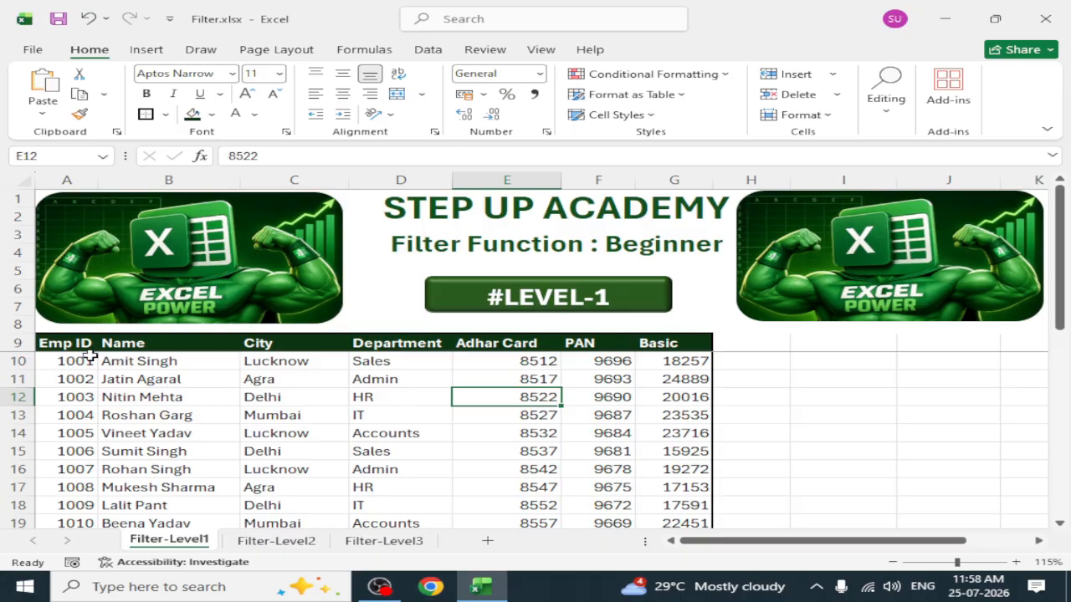
pyautogui.moveTo(65, 343); pyautogui.dragTo(694, 509)
pyautogui.click(215, 416)
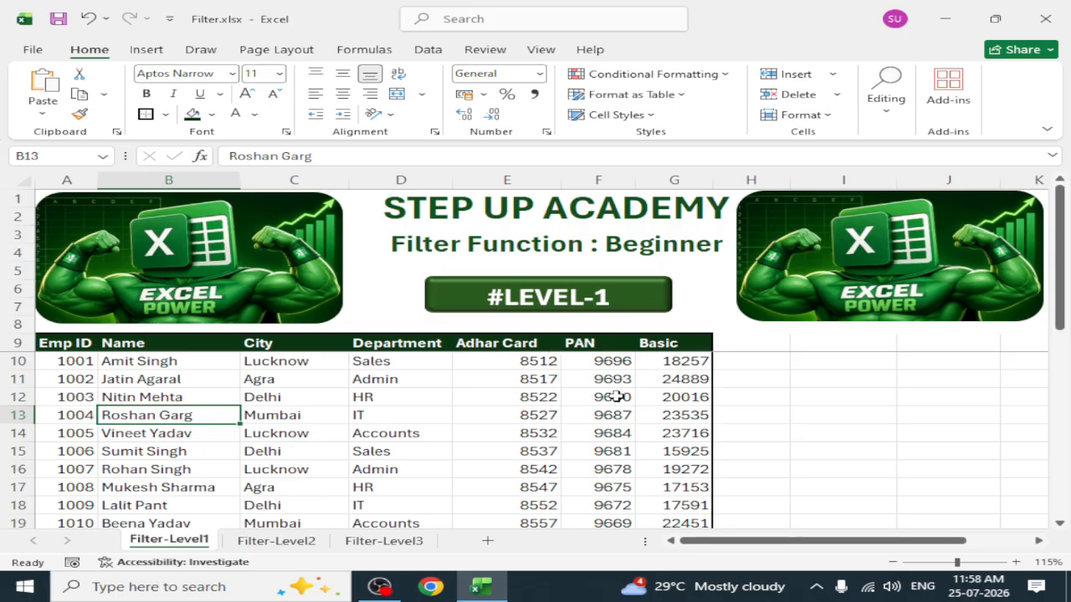
# Step: Add a bold "Department" label in cell B33 below the employee table
pyautogui.scroll(-7, 616, 399)
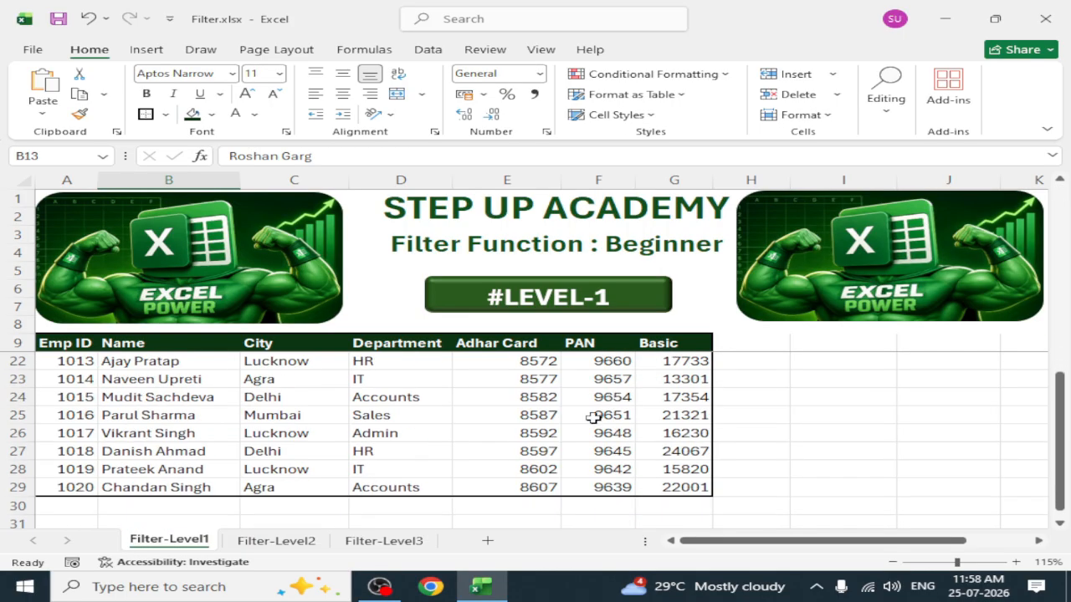
pyautogui.click(175, 400)
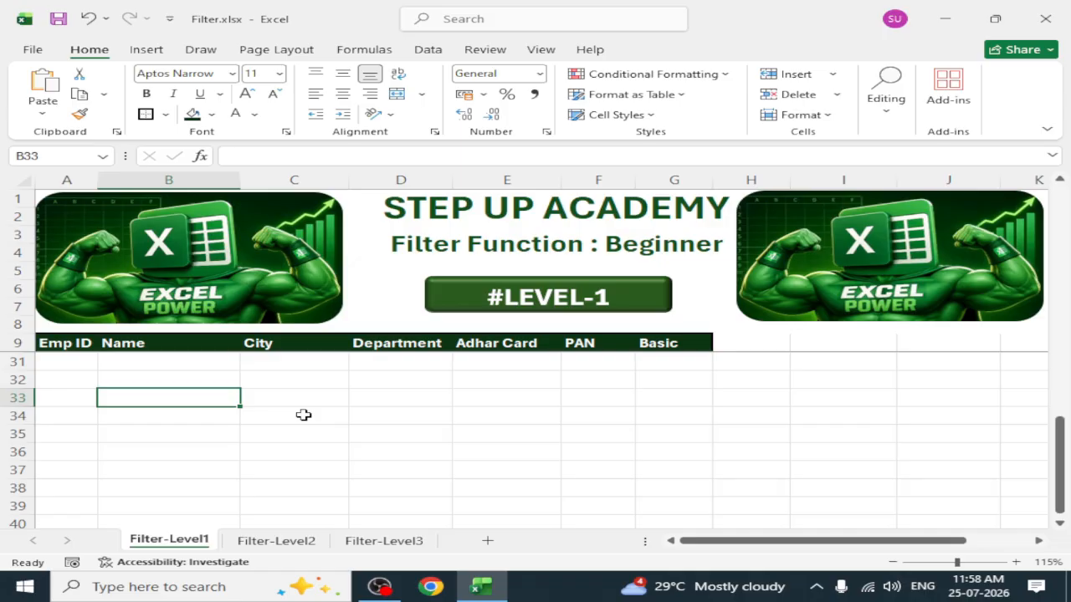
pyautogui.write('De')
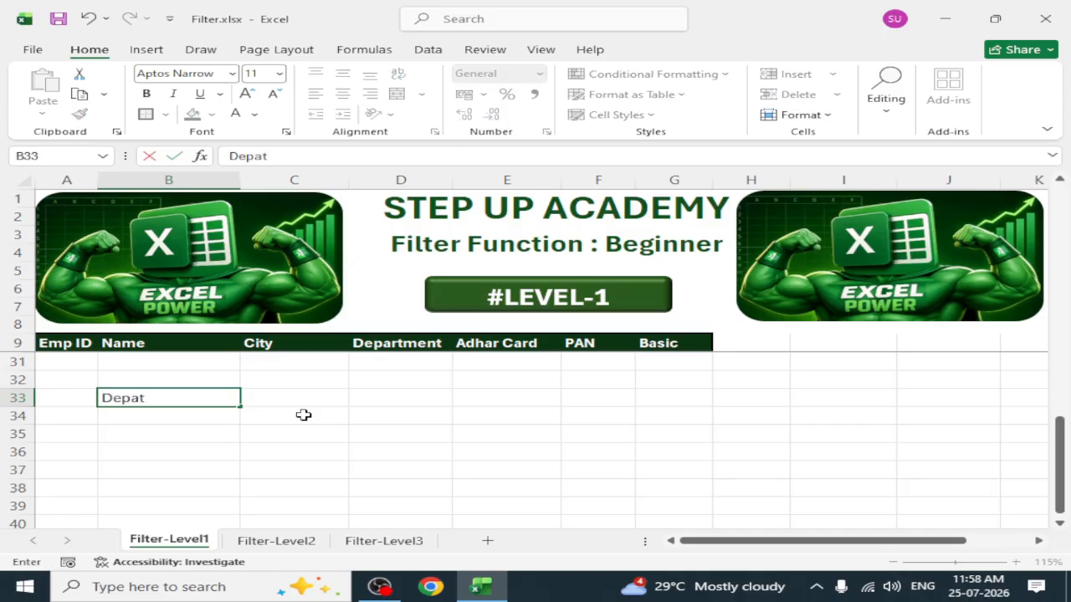
pyautogui.write('partment')
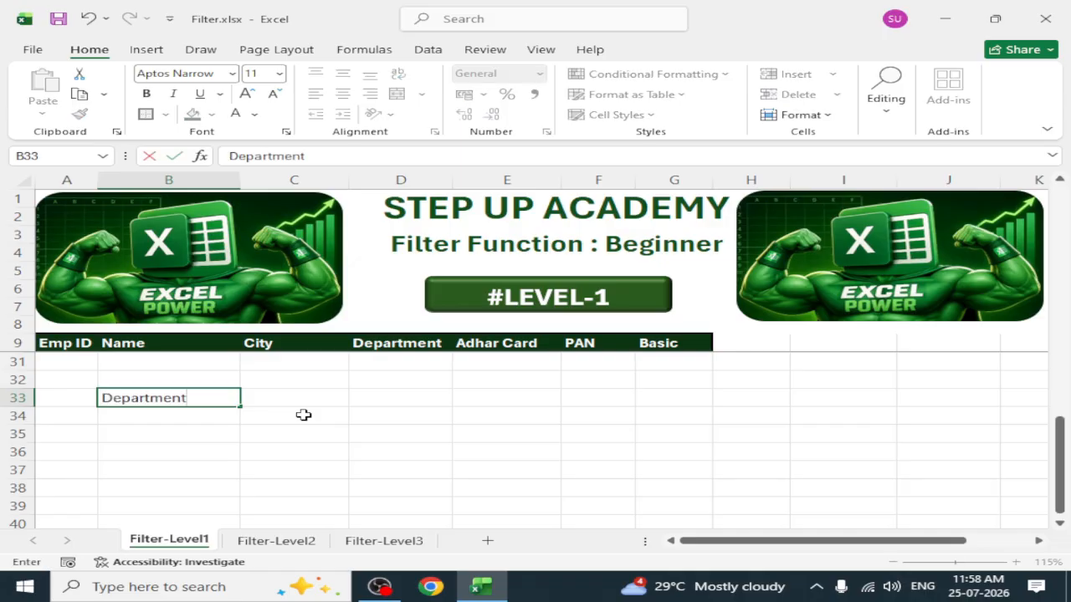
pyautogui.press('Tab')
pyautogui.press('Left')
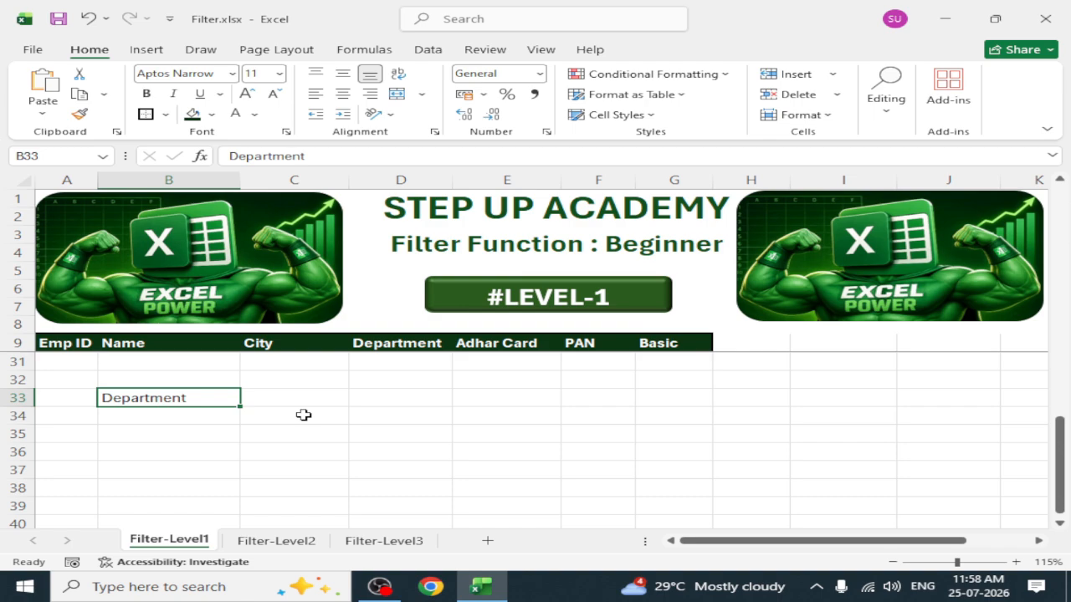
pyautogui.hotkey('ctrl', 'b')
pyautogui.click(281, 398)
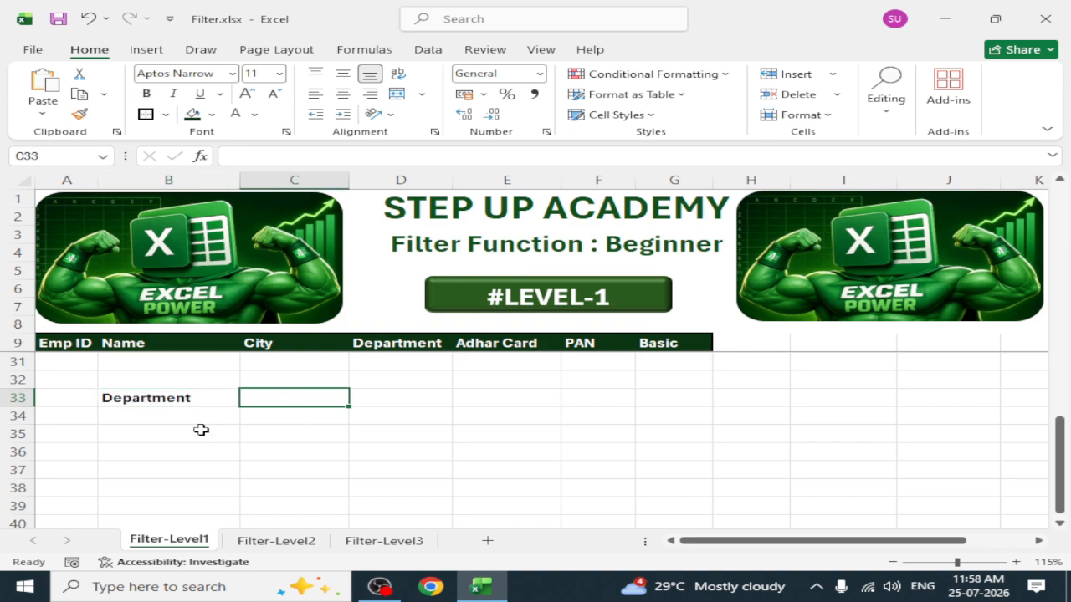
# Step: Start a FILTER formula in cell B36 with the whole employee table, A9:G29, as its array
pyautogui.click(185, 453)
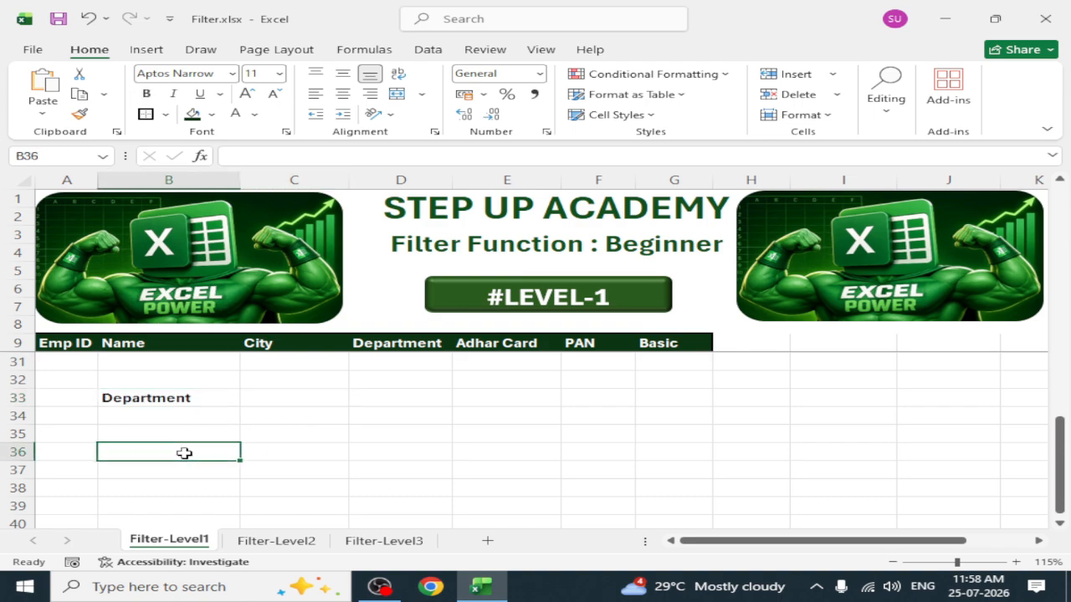
pyautogui.write('filt')
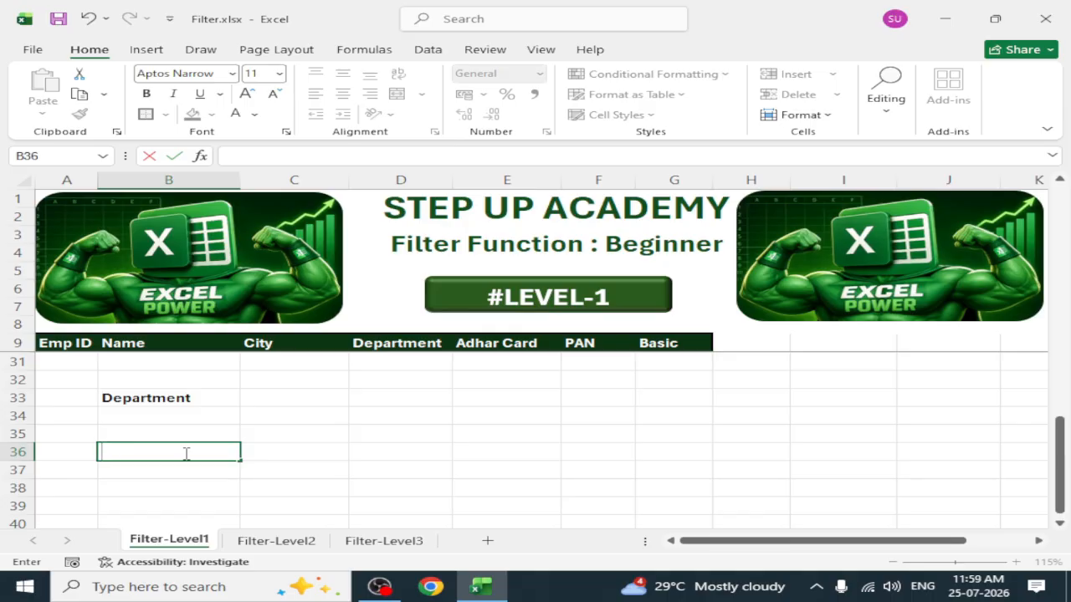
pyautogui.write('=fil')
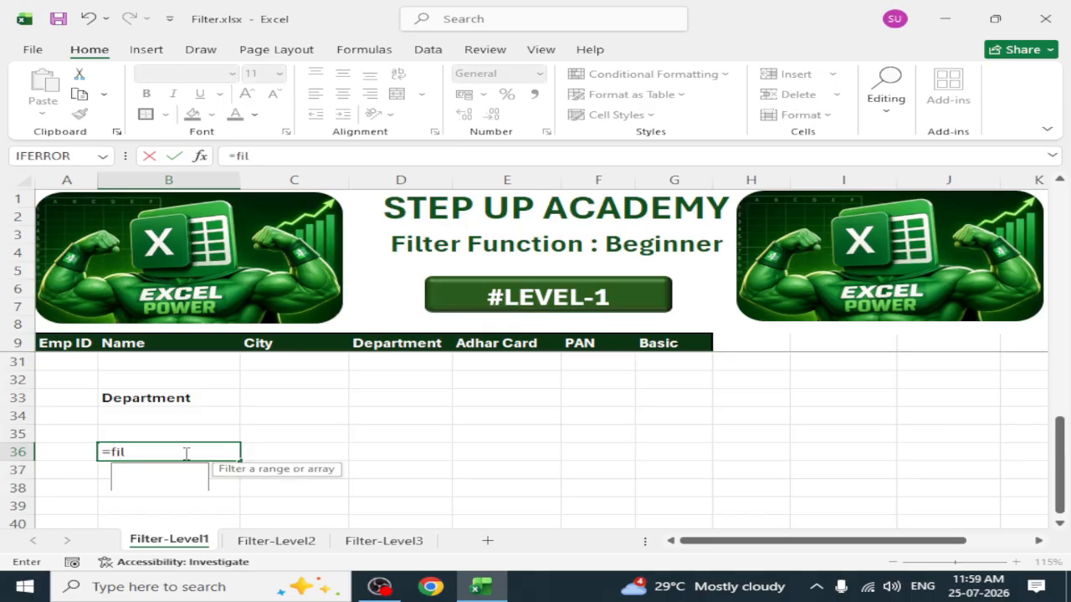
pyautogui.write('ter(')
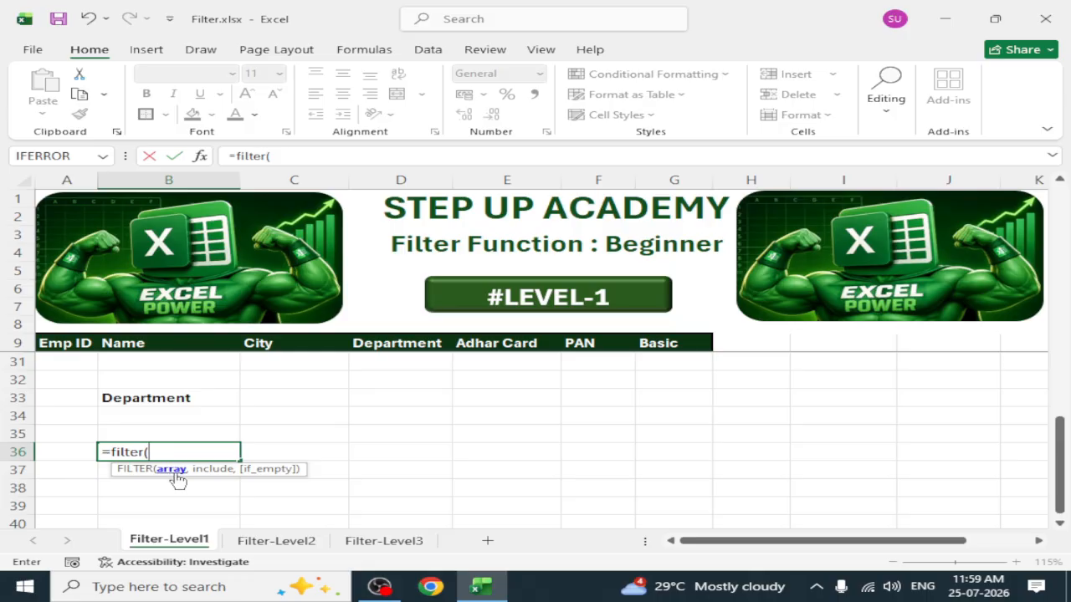
pyautogui.scroll(7, 397, 450)
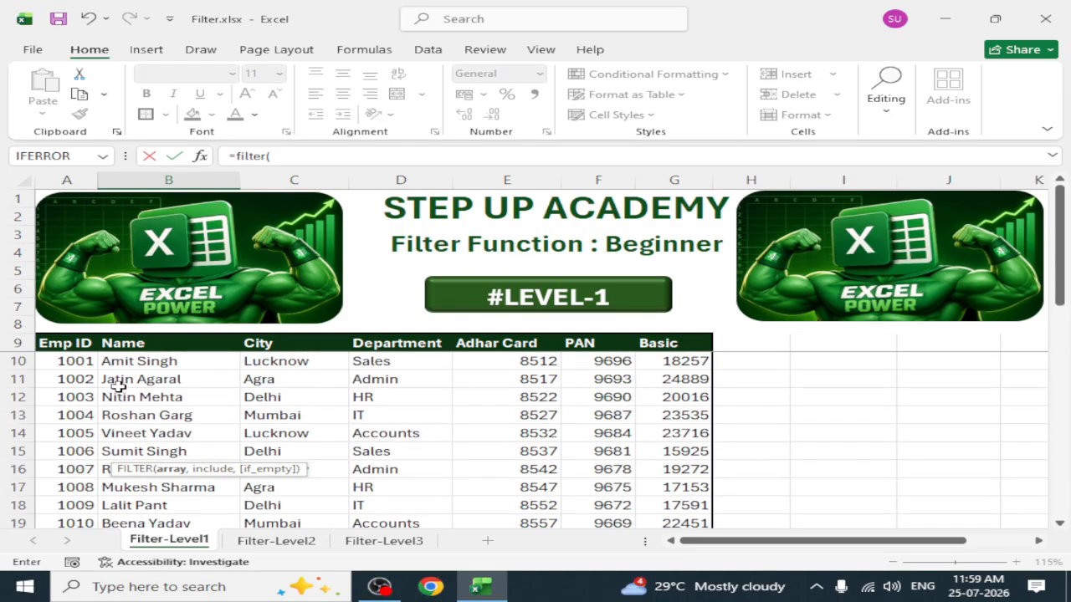
pyautogui.moveTo(74, 350); pyautogui.dragTo(690, 496)
pyautogui.scroll(-3, 373, 500)
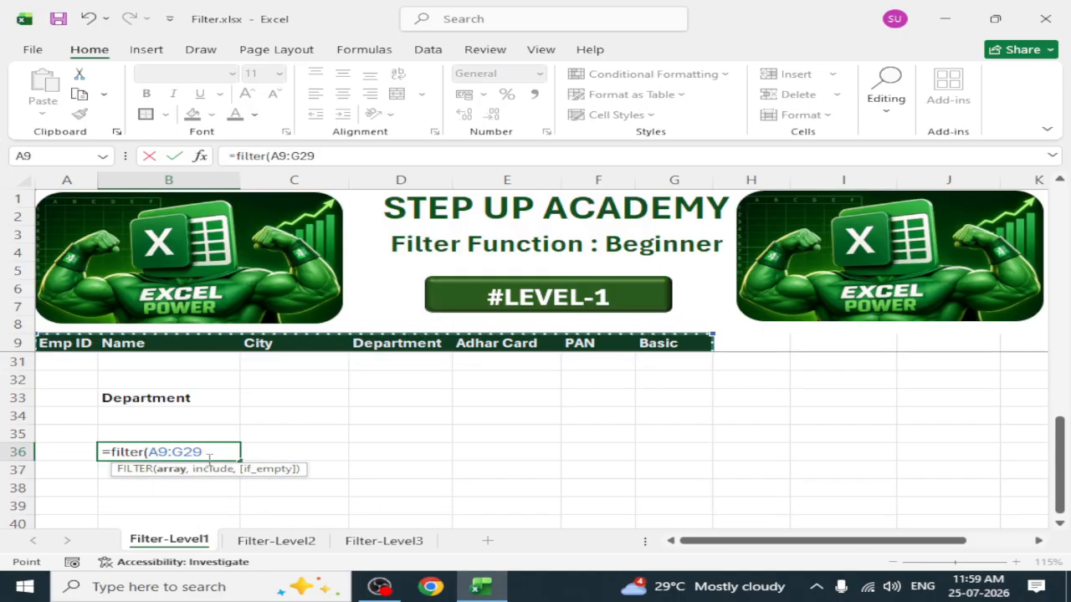
pyautogui.write(',')
# Step: Complete the B36 formula with the include condition D9:D29=C33 and " " as the value if empty
pyautogui.scroll(5, 371, 437)
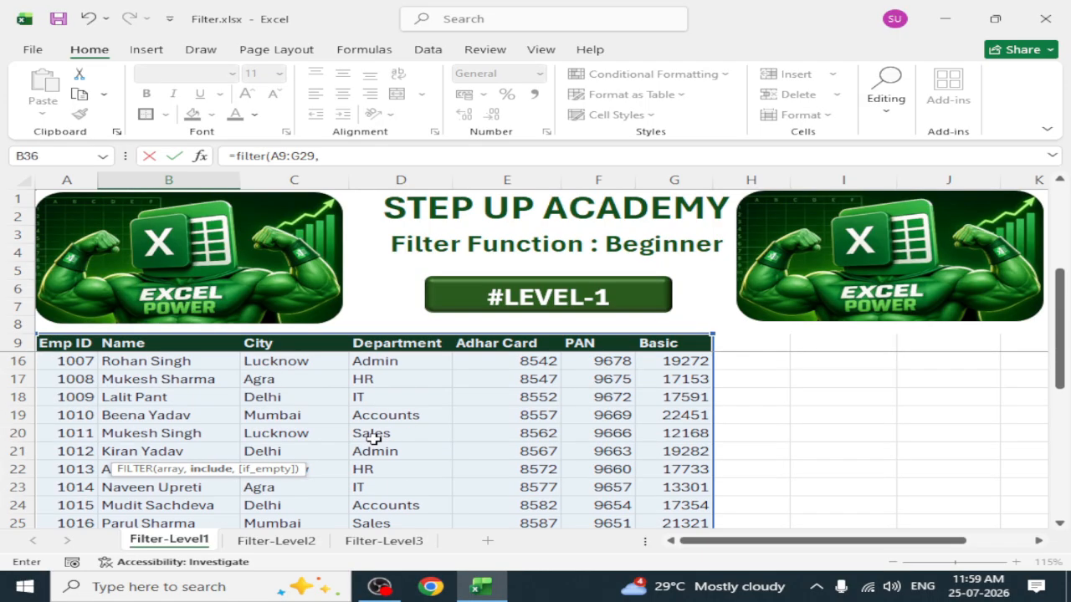
pyautogui.scroll(2, 373, 437)
pyautogui.moveTo(423, 343); pyautogui.dragTo(437, 485)
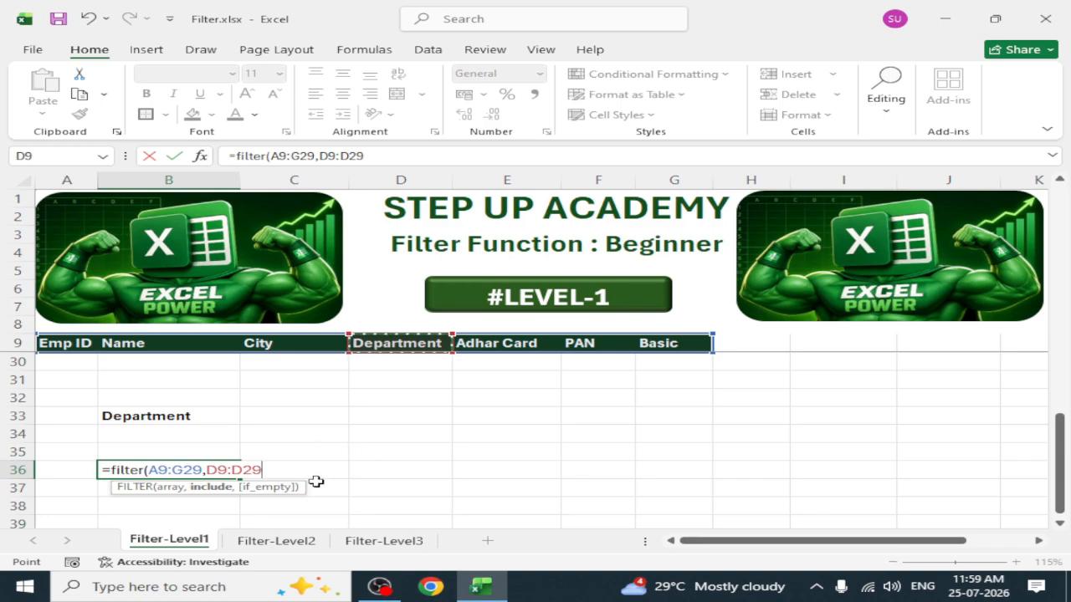
pyautogui.write('=')
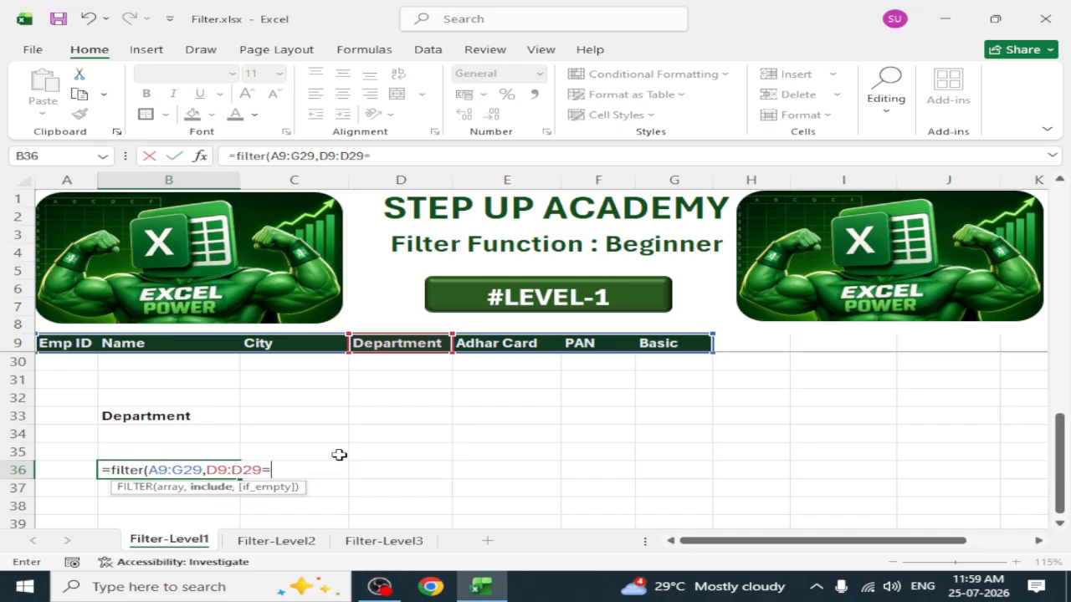
pyautogui.click(307, 416)
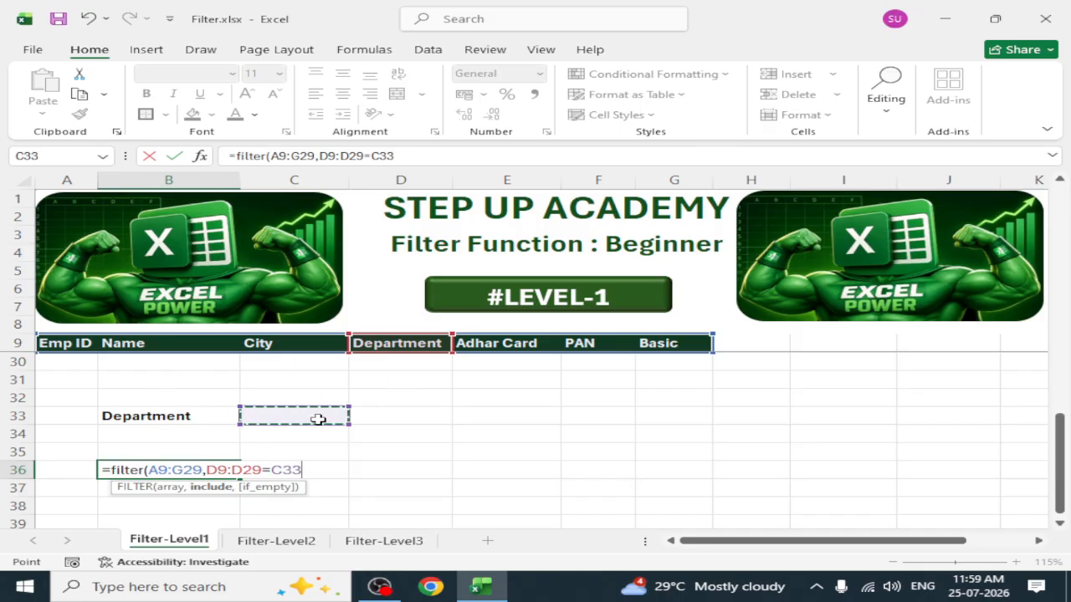
pyautogui.write(',')
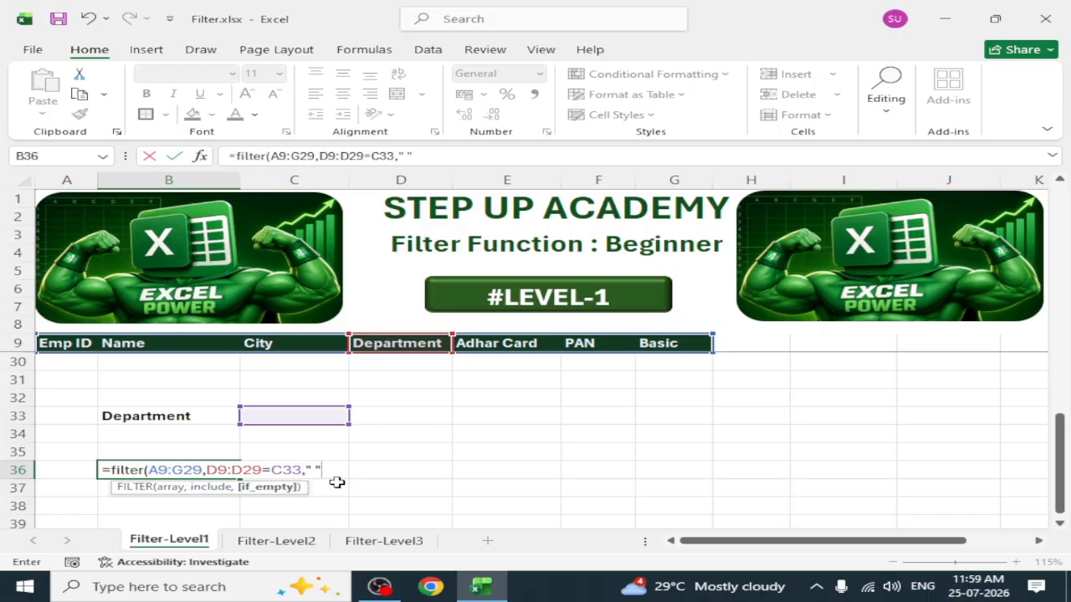
pyautogui.write('" ")')
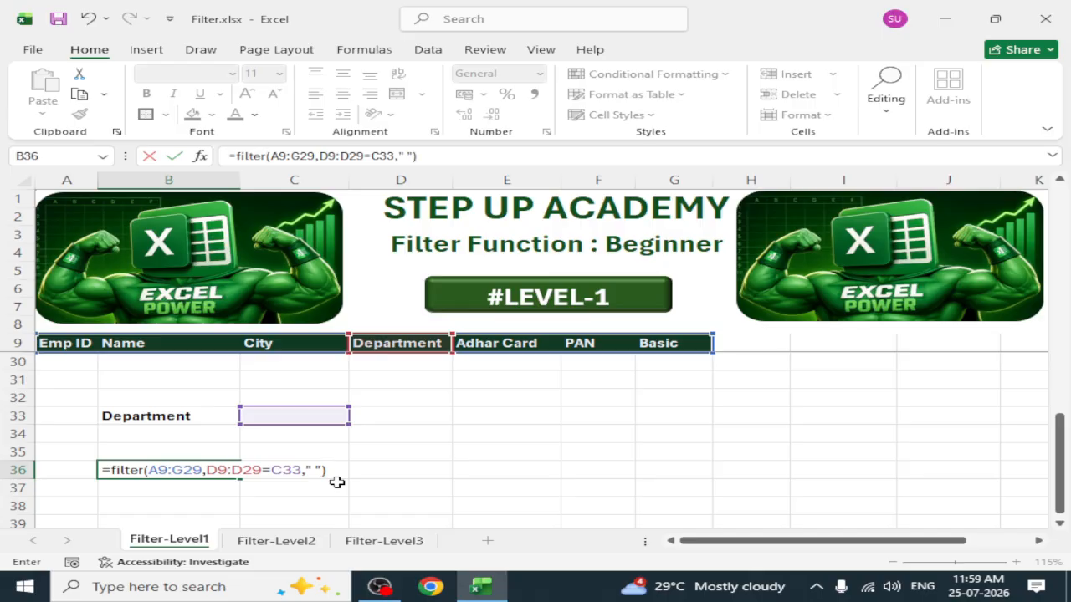
pyautogui.press('Return')
pyautogui.click(223, 470)
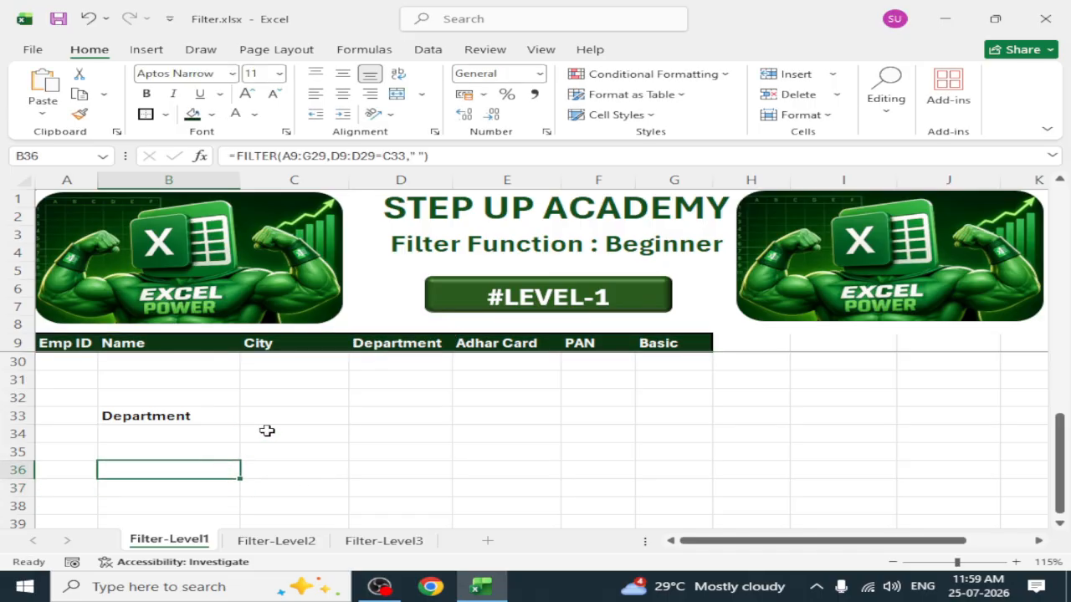
# Step: Enter "Admin" as the department criterion in cell C33 and view the filtered rows
pyautogui.click(297, 414)
pyautogui.scroll(3, 498, 450)
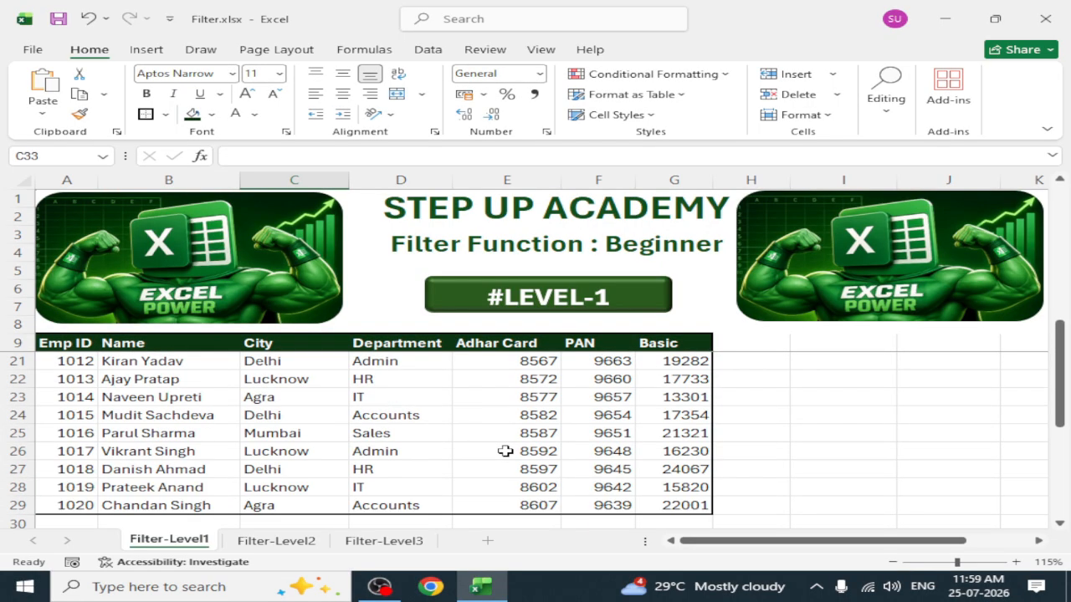
pyautogui.scroll(-2, 506, 451)
pyautogui.write('Admi')
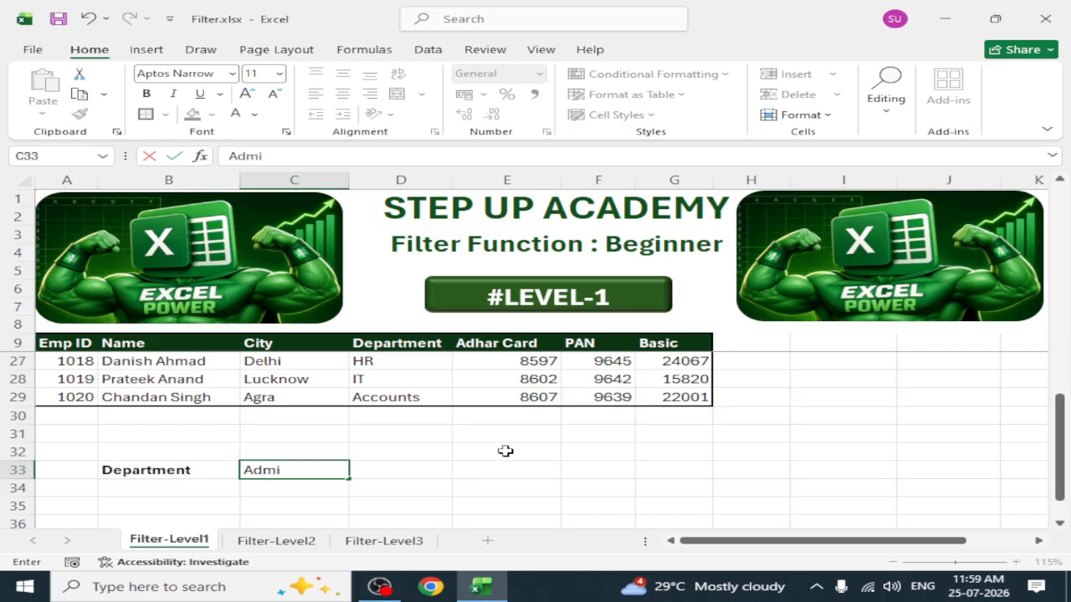
pyautogui.write('n')
pyautogui.press('Return')
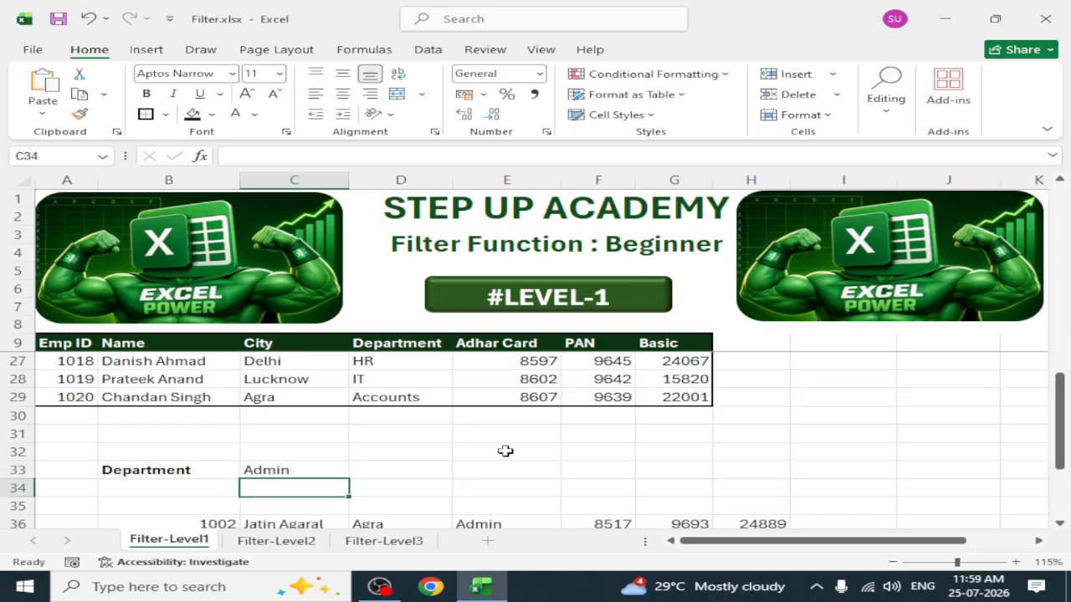
pyautogui.scroll(-3, 505, 448)
pyautogui.scroll(1, 508, 442)
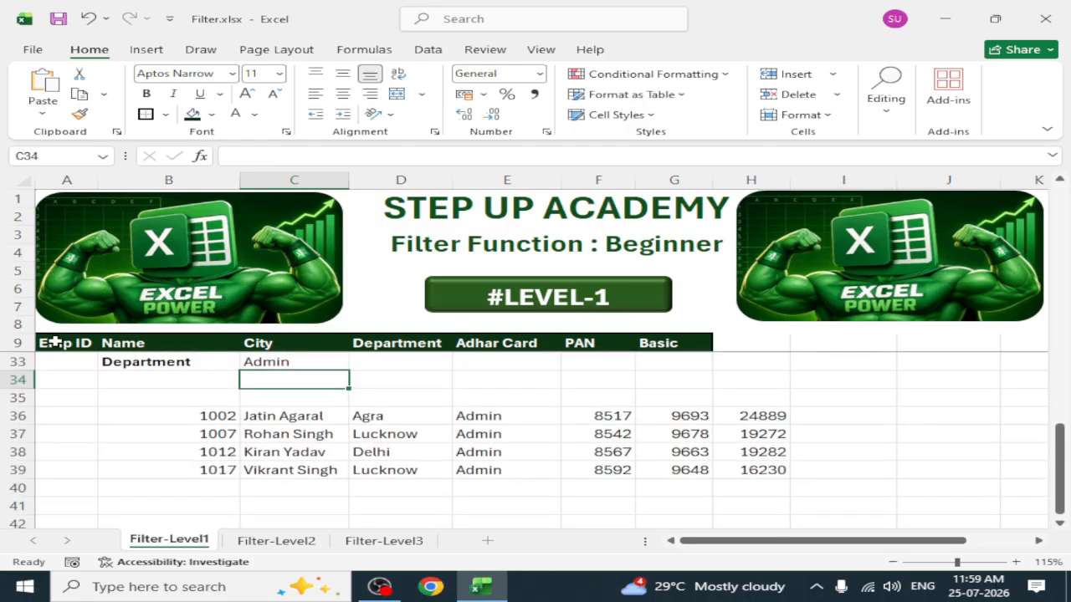
# Step: Copy the table's header row A9:G9 to row 35, starting at B35, above the filtered records
pyautogui.moveTo(51, 342); pyautogui.dragTo(680, 353)
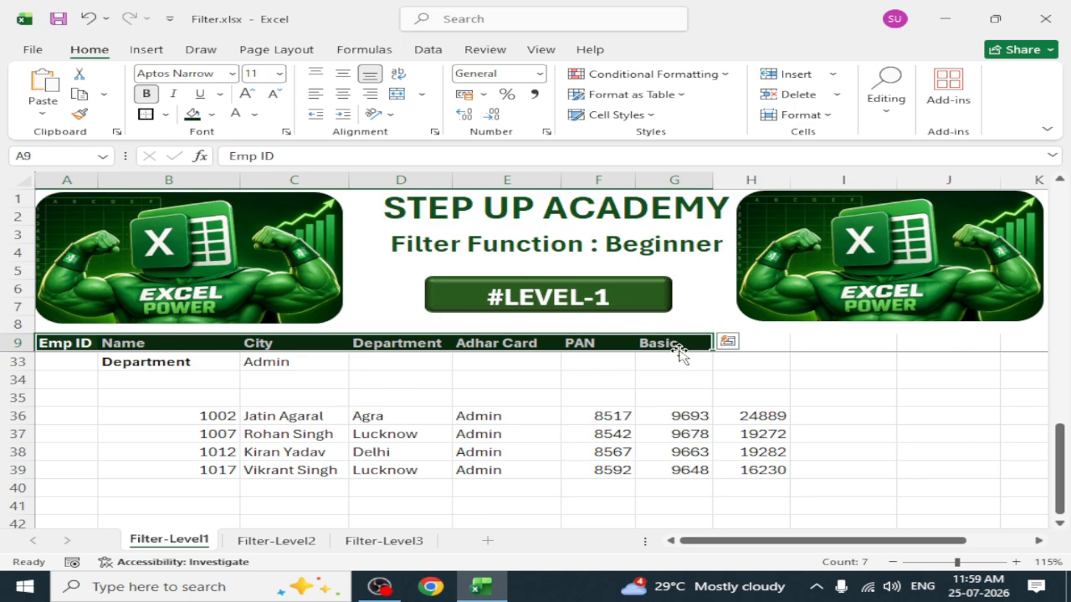
pyautogui.hotkey('ctrl', 'c')
pyautogui.click(198, 398)
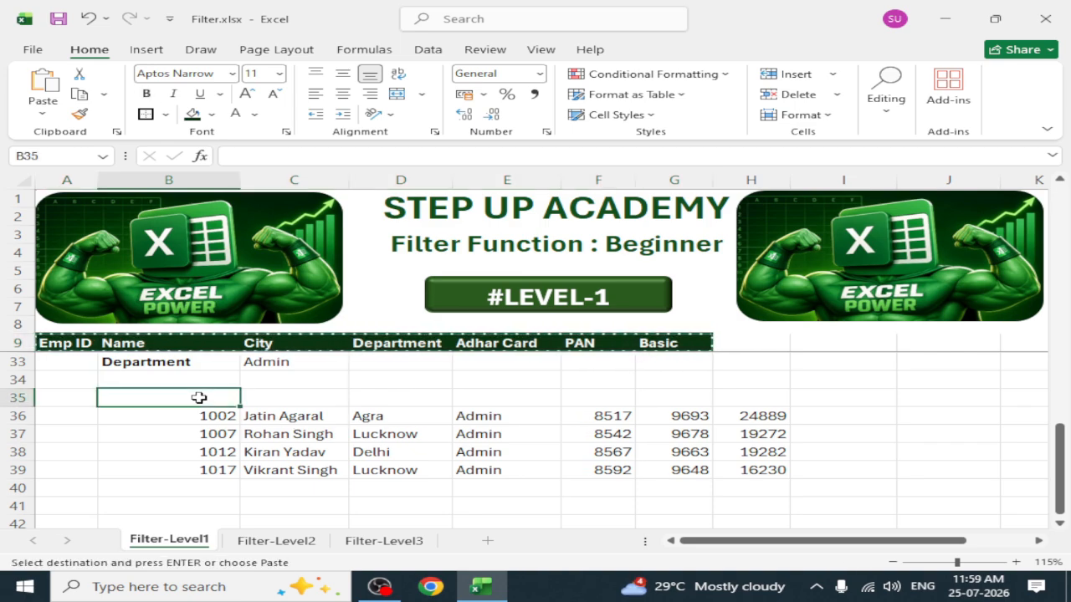
pyautogui.hotkey('ctrl', 'v')
pyautogui.press('Escape')
pyautogui.scroll(2, 379, 461)
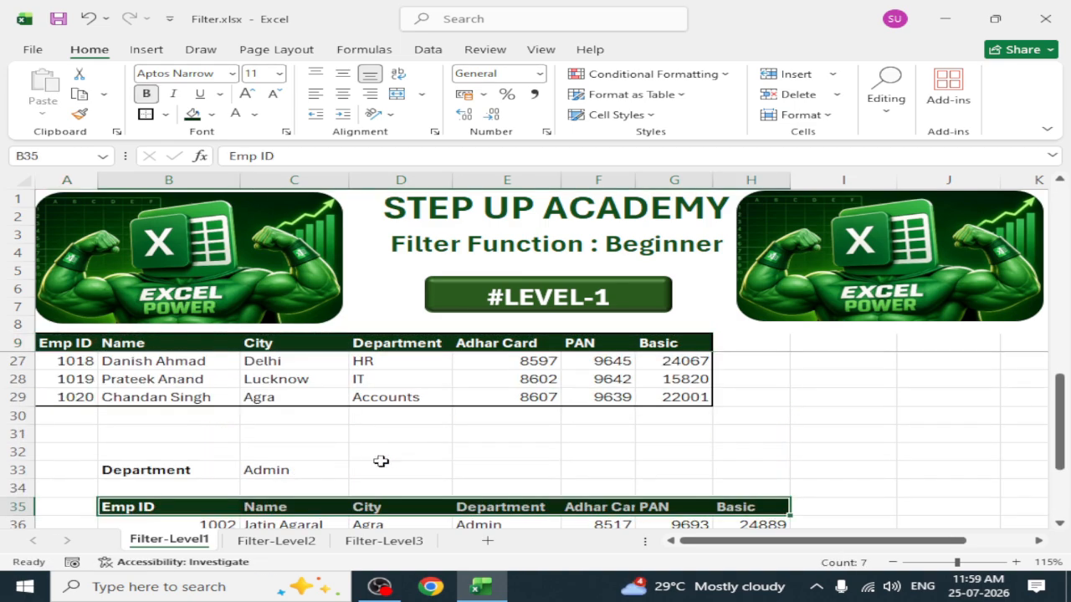
pyautogui.click(318, 470)
# Step: Add a bold "City" label in cell B41 below the filtered department records
pyautogui.scroll(-3, 279, 490)
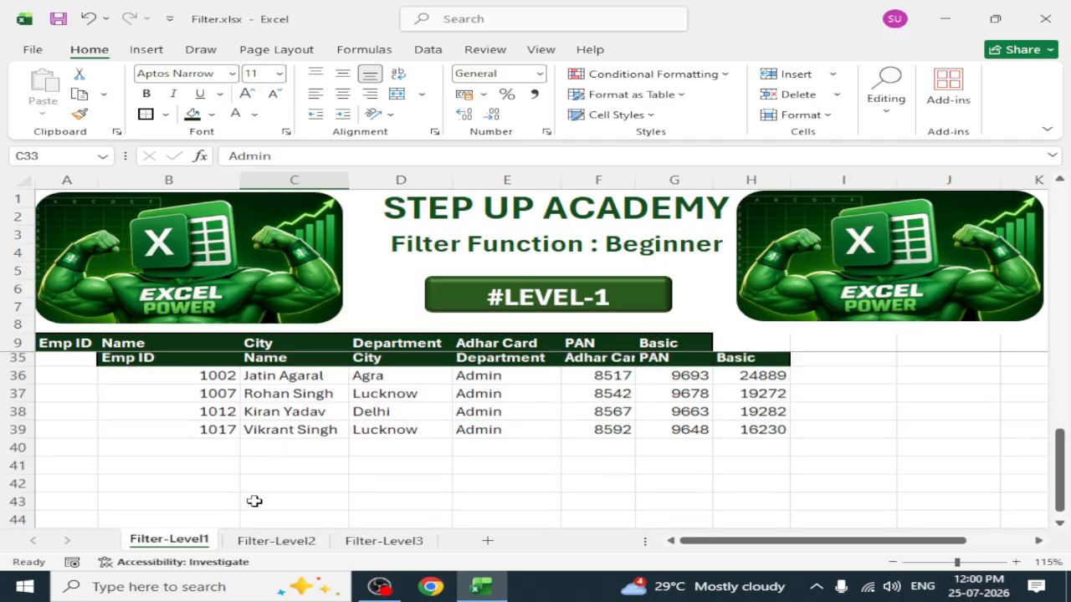
pyautogui.click(178, 451)
pyautogui.write('Ci')
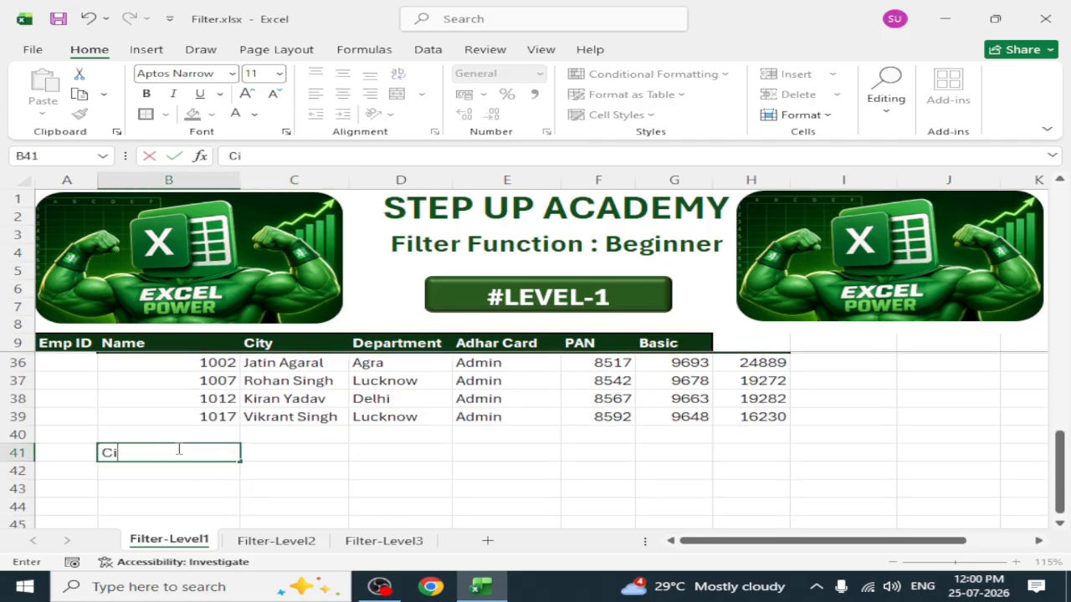
pyautogui.write('ty')
pyautogui.press('Return')
pyautogui.click(177, 449)
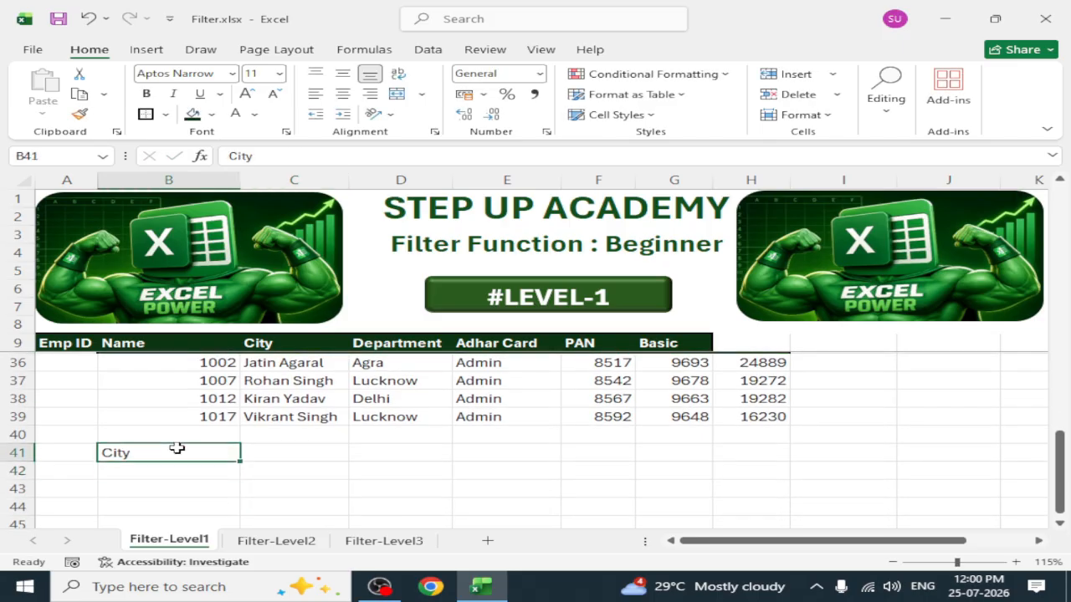
pyautogui.hotkey('ctrl', 'b')
pyautogui.scroll(1, 249, 485)
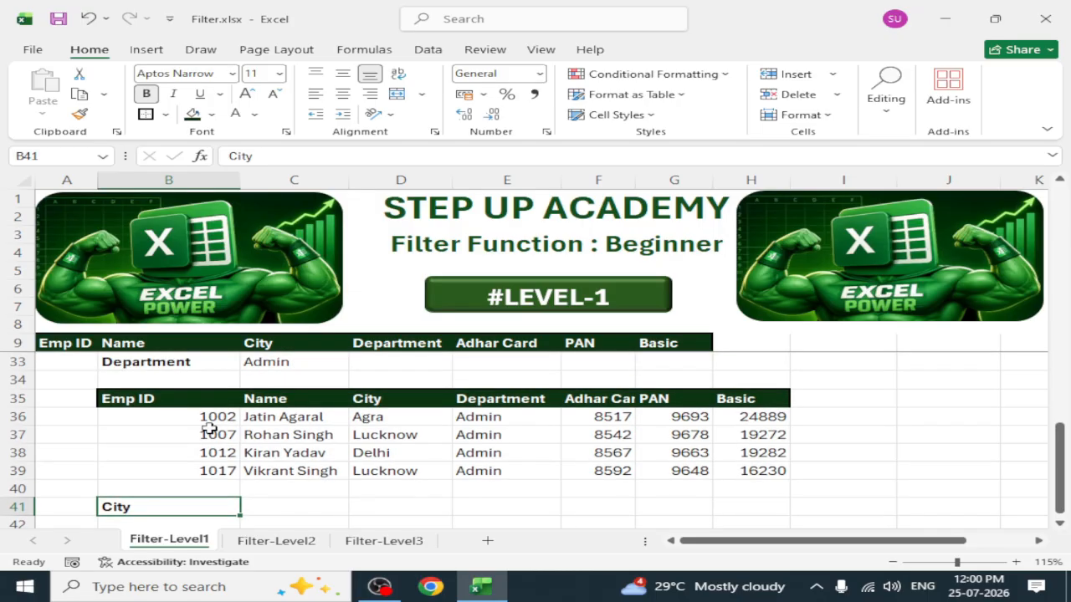
# Step: Copy the header row B35:H35 to row 43, starting at B43, below the City label
pyautogui.moveTo(196, 399); pyautogui.dragTo(774, 405)
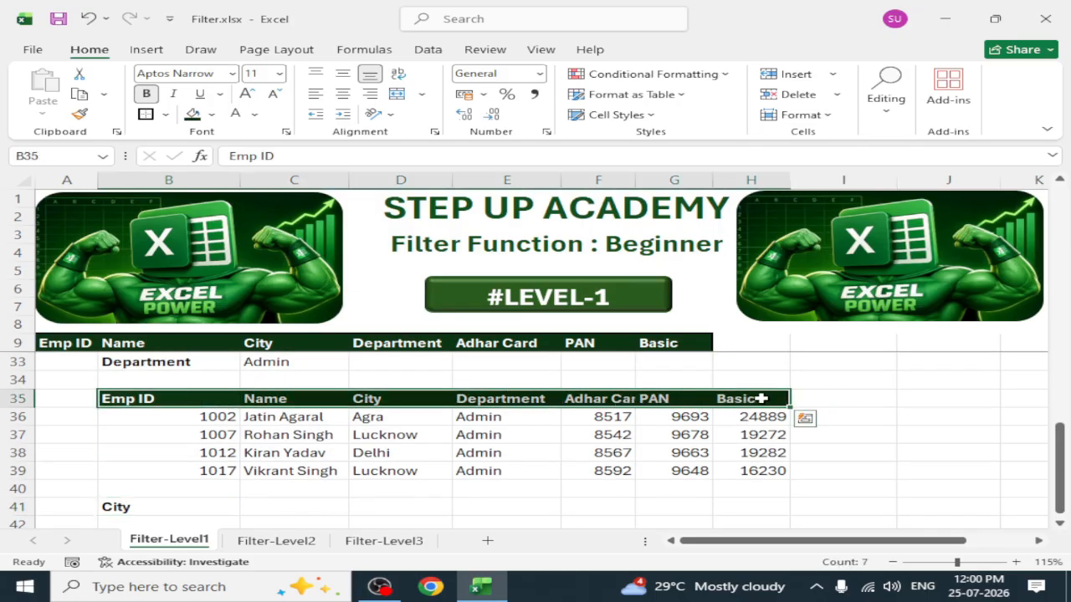
pyautogui.hotkey('ctrl', 'c')
pyautogui.scroll(-1, 246, 491)
pyautogui.click(167, 485)
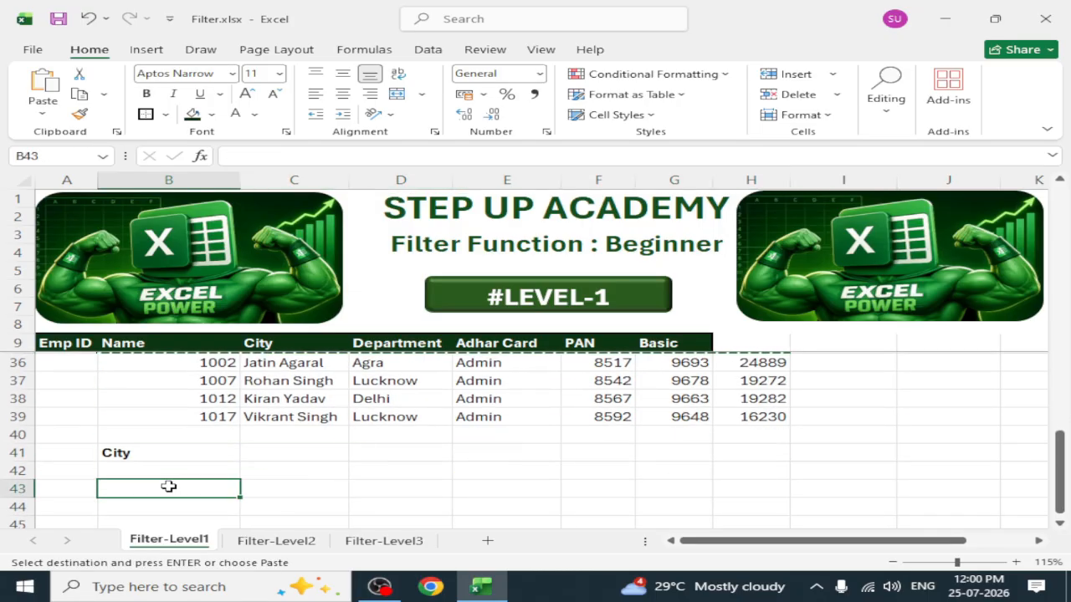
pyautogui.hotkey('ctrl', 'v')
# Step: Start a FILTER formula in cell B44 with the employee table A9:G29 as the array
pyautogui.scroll(-1, 199, 502)
pyautogui.click(192, 457)
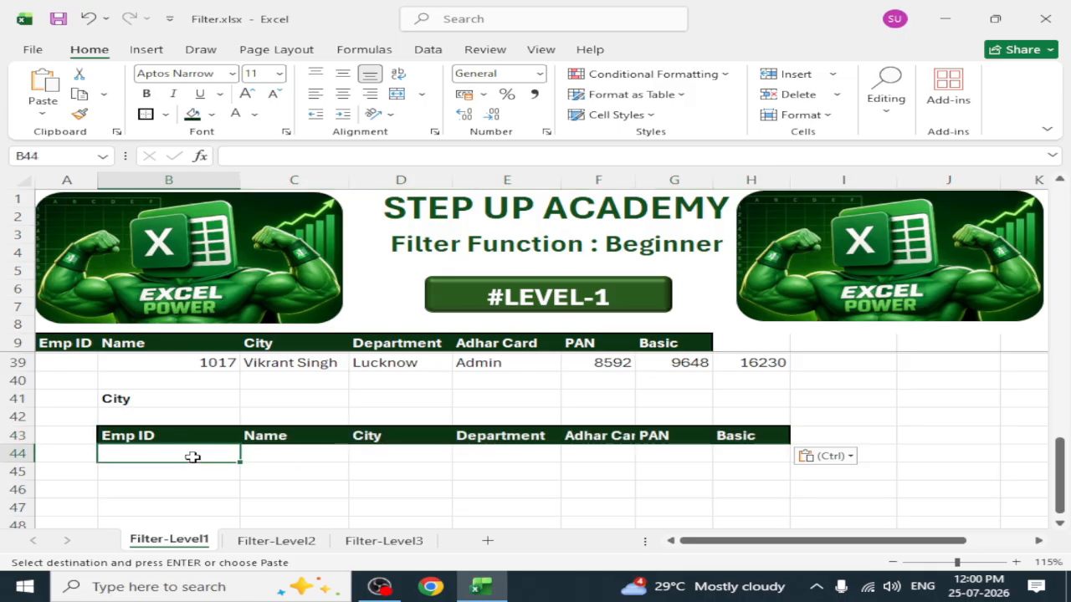
pyautogui.write('=Filter')
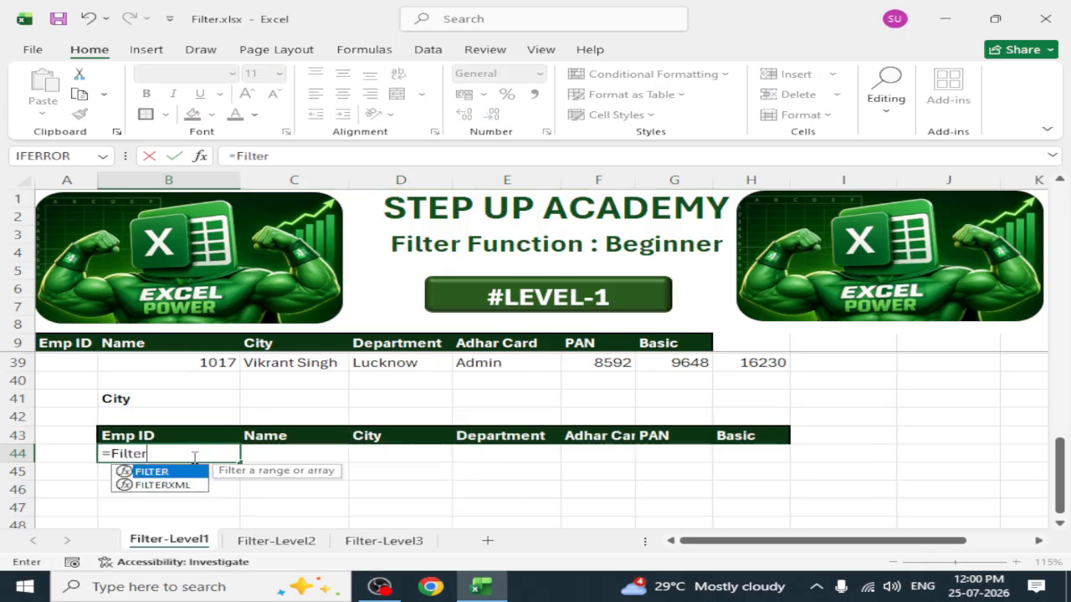
pyautogui.write('(')
pyautogui.scroll(10, 218, 438)
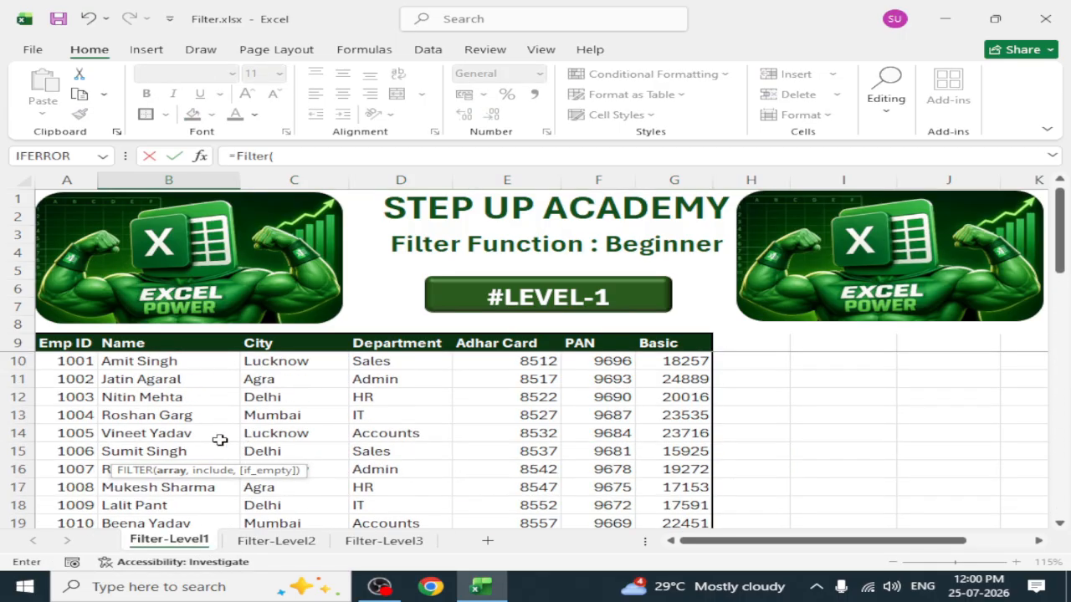
pyautogui.moveTo(78, 341); pyautogui.dragTo(642, 470)
pyautogui.scroll(-6, 642, 470)
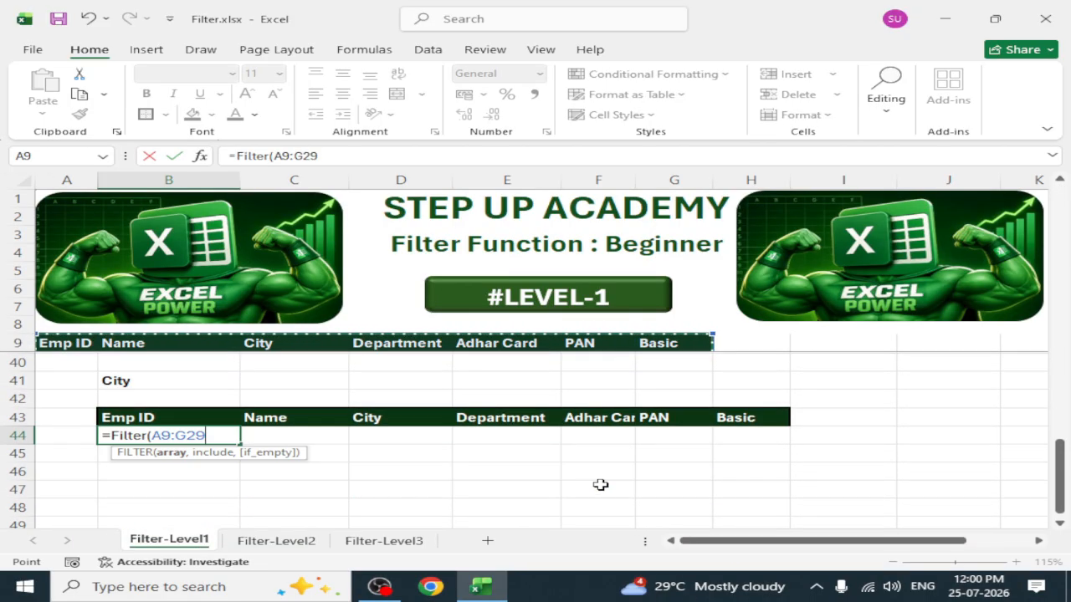
pyautogui.write(',')
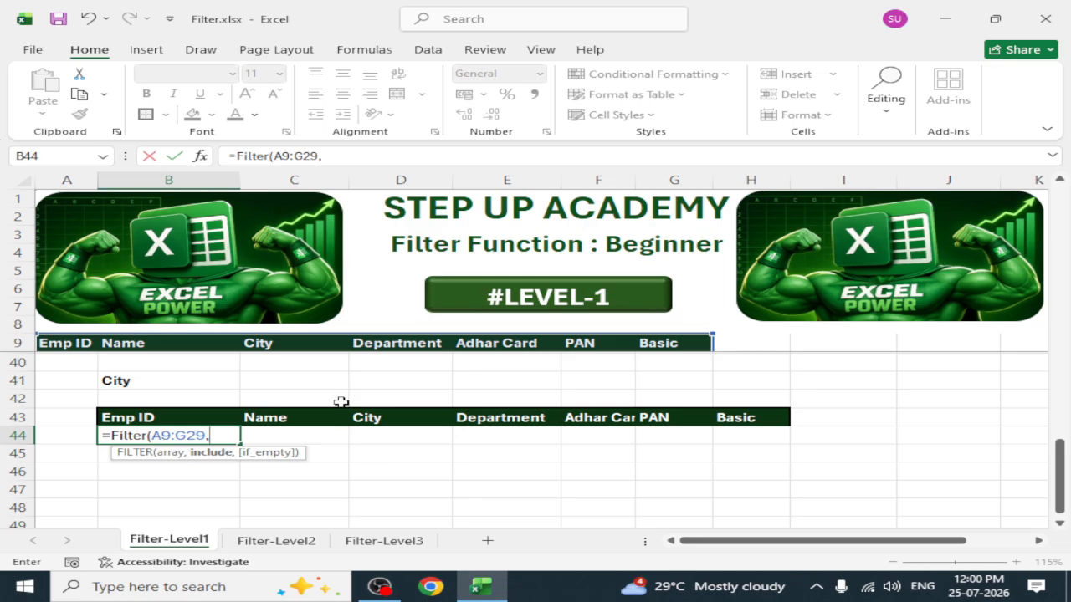
# Step: Add the include condition C9:C29=C41 to the B44 formula to match the City column against the criterion cell
pyautogui.scroll(10, 335, 411)
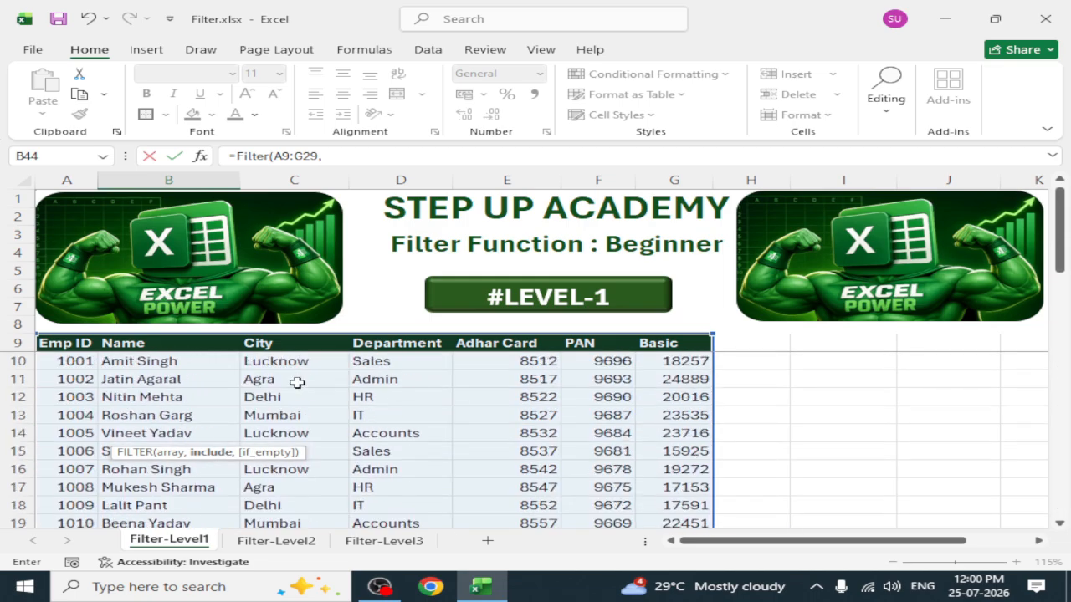
pyautogui.moveTo(287, 343); pyautogui.dragTo(311, 491)
pyautogui.scroll(-5, 354, 471)
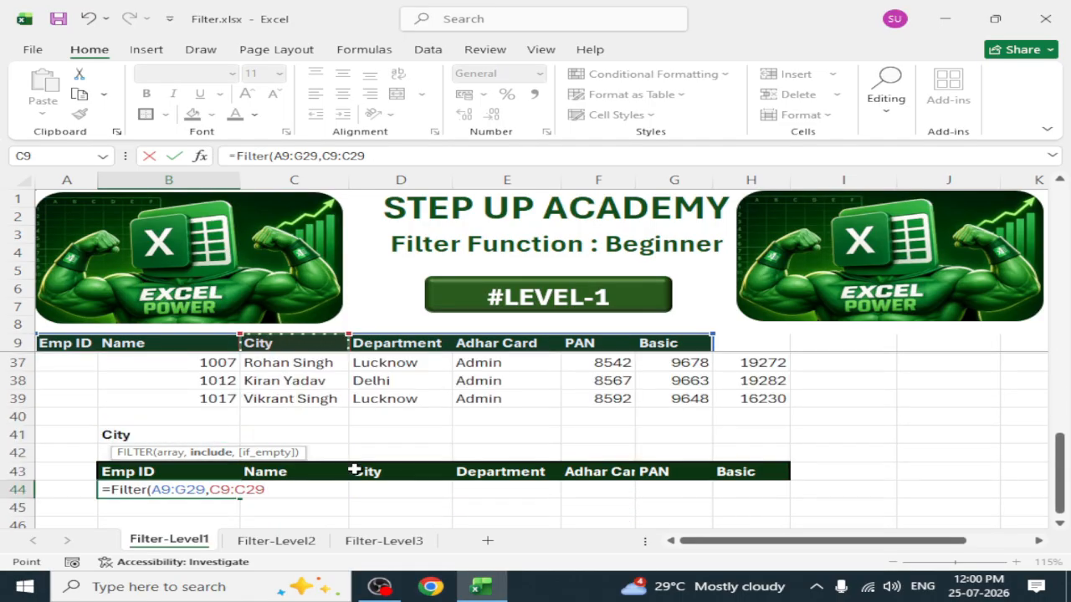
pyautogui.write('=')
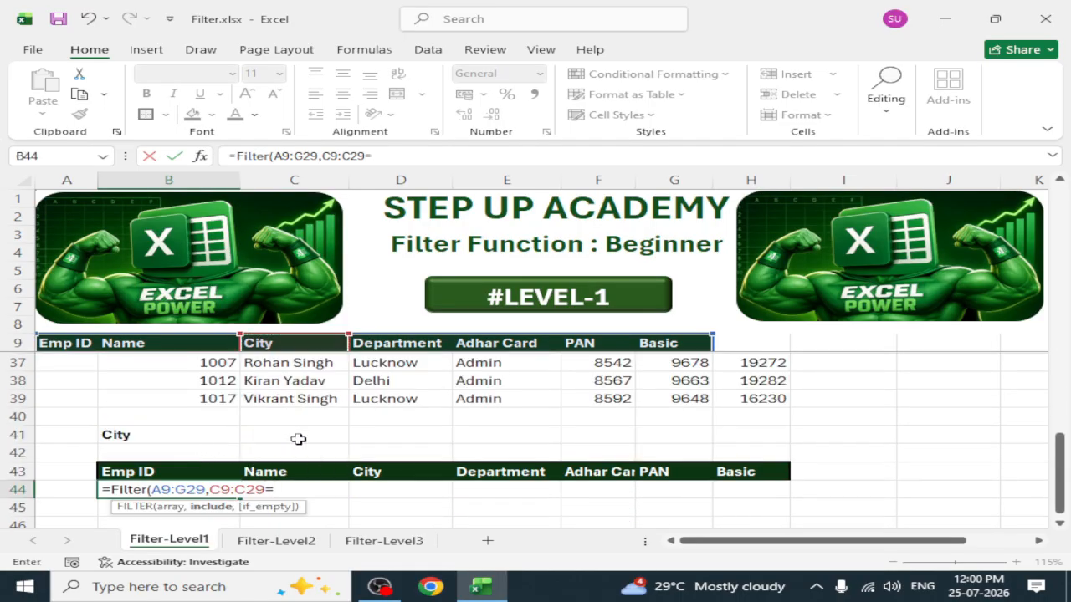
pyautogui.click(325, 430)
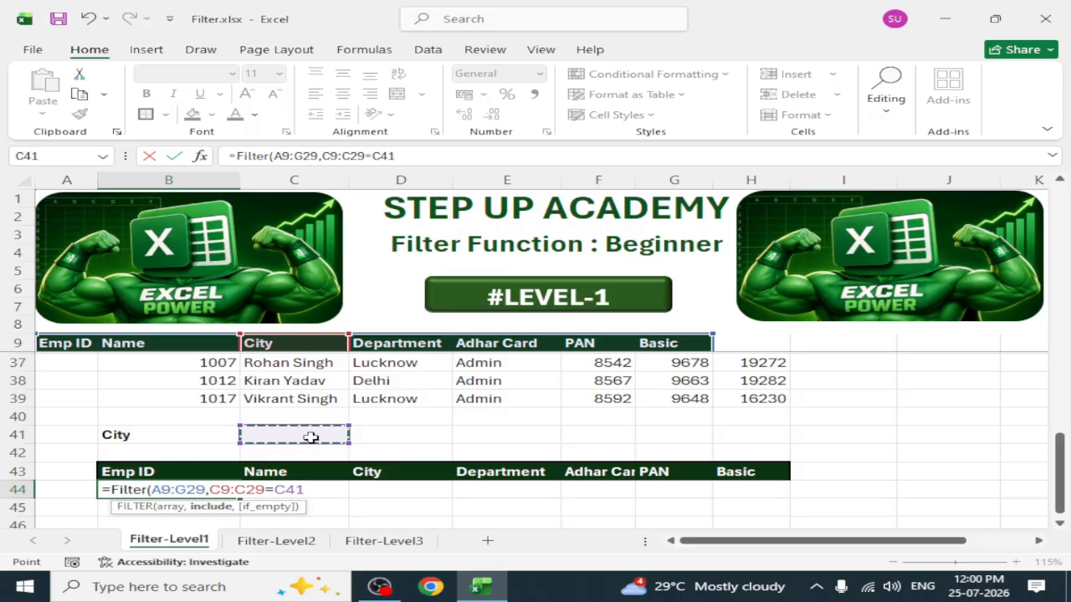
# Step: Finish the B44 formula with " -" as the value if empty
pyautogui.write(',')
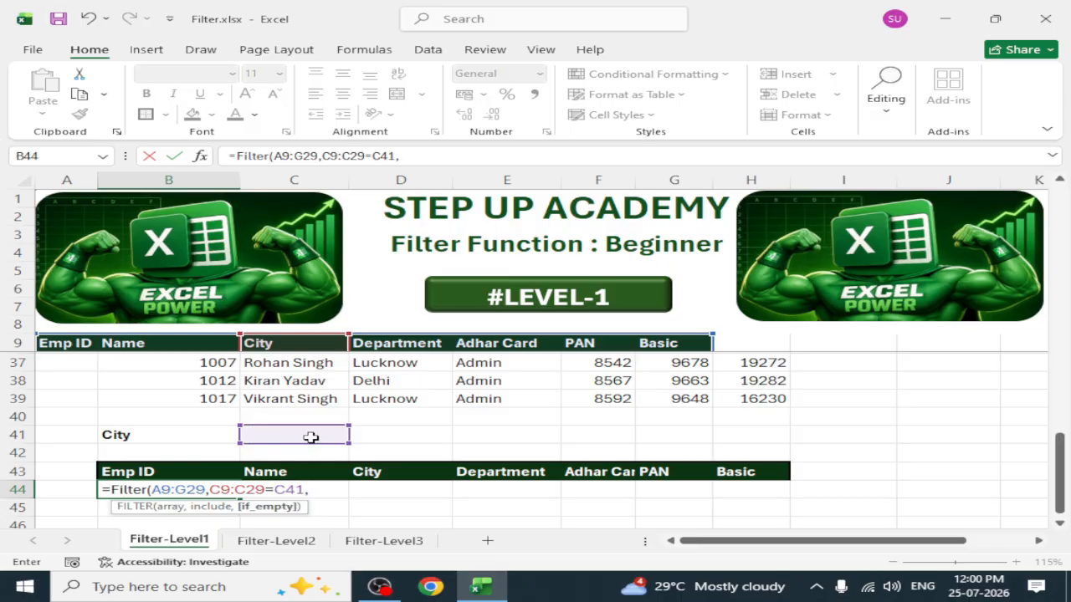
pyautogui.write('" ")')
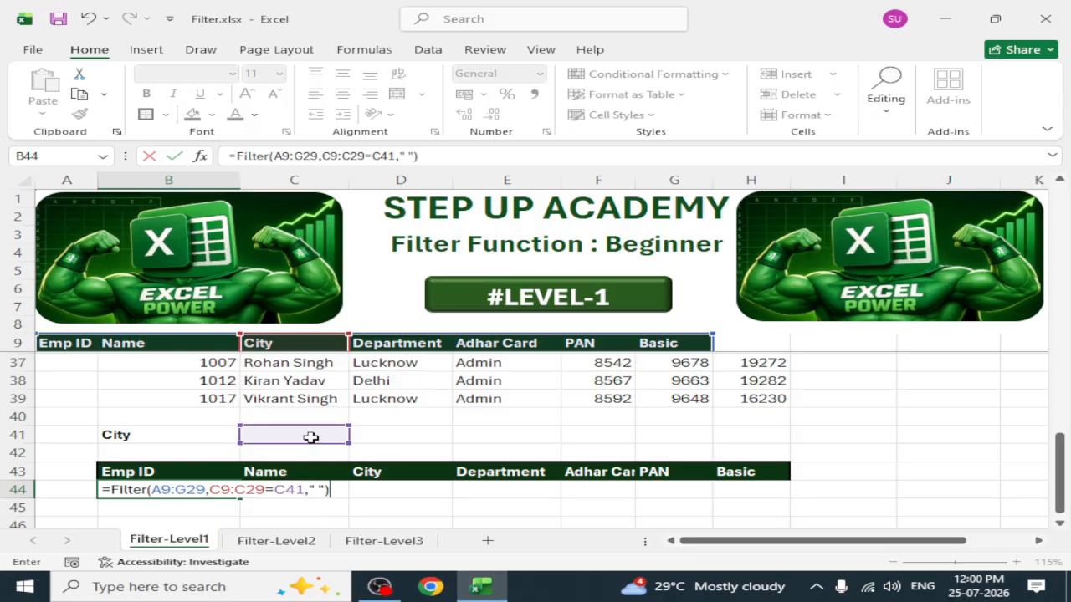
pyautogui.press('BackSpace')
pyautogui.press('BackSpace')
pyautogui.press('BackSpace')
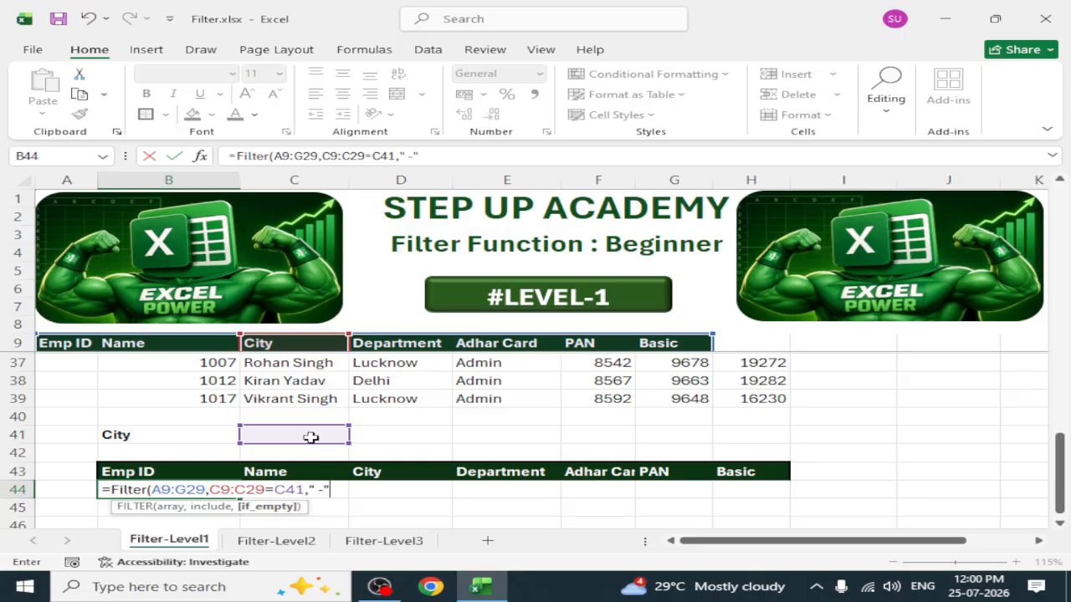
pyautogui.press('Return')
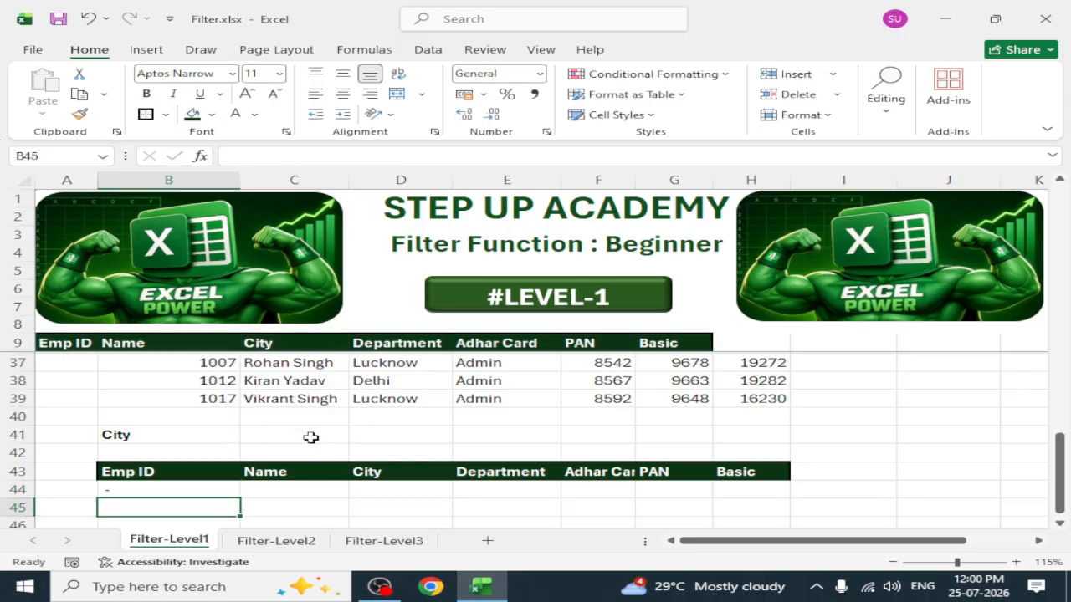
pyautogui.click(112, 487)
# Step: Enter "Lucknow" as the city criterion in cell C41 and compare the filtered rows with the source table
pyautogui.click(263, 437)
pyautogui.scroll(5, 263, 440)
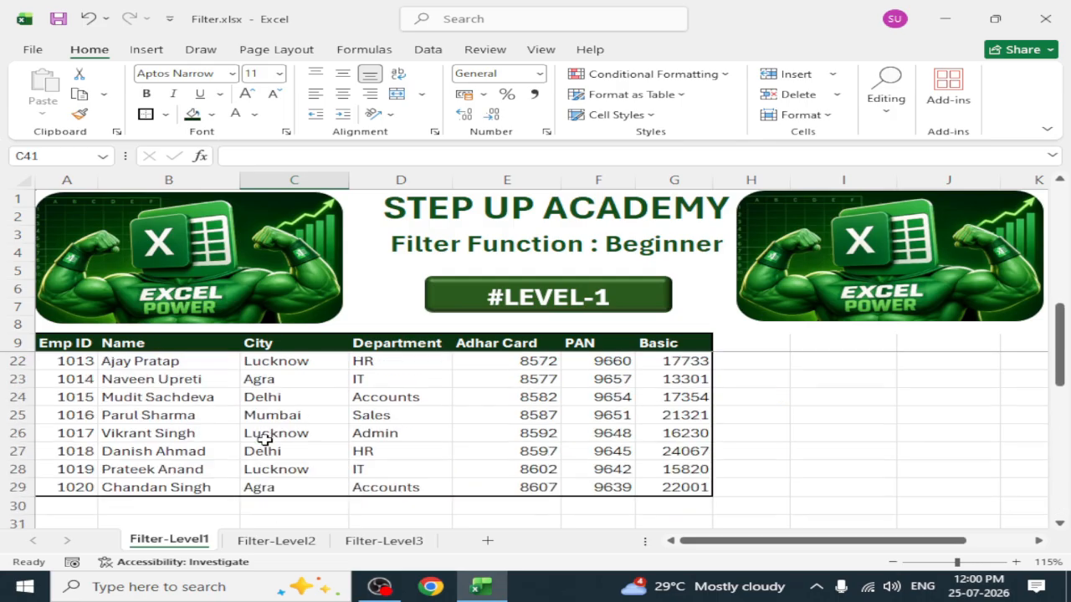
pyautogui.scroll(-2, 265, 440)
pyautogui.scroll(-1, 265, 440)
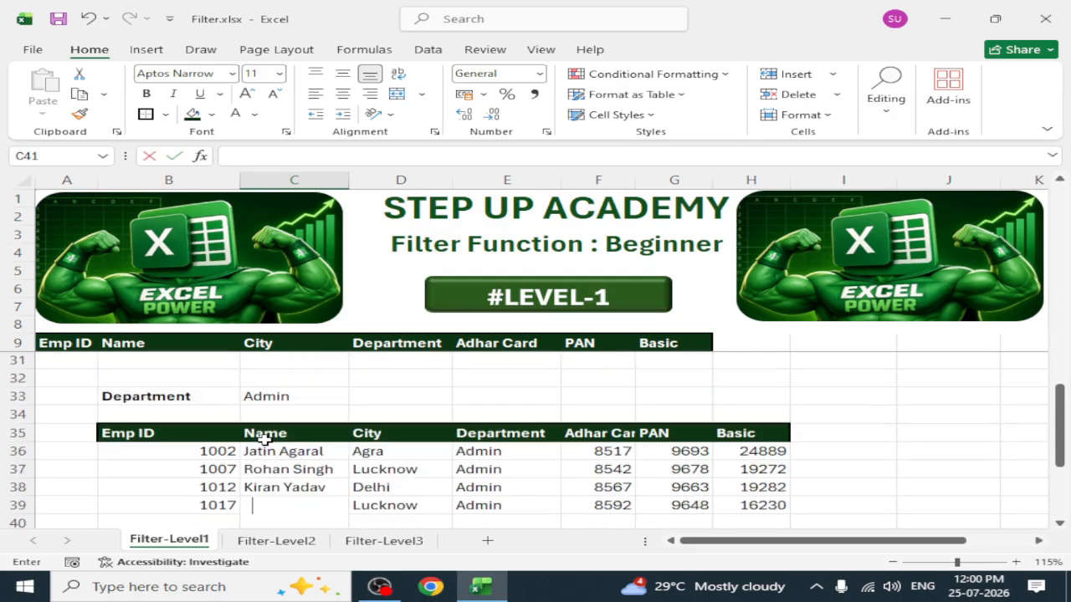
pyautogui.write('Lucknow')
pyautogui.press('Return')
pyautogui.scroll(-3, 264, 441)
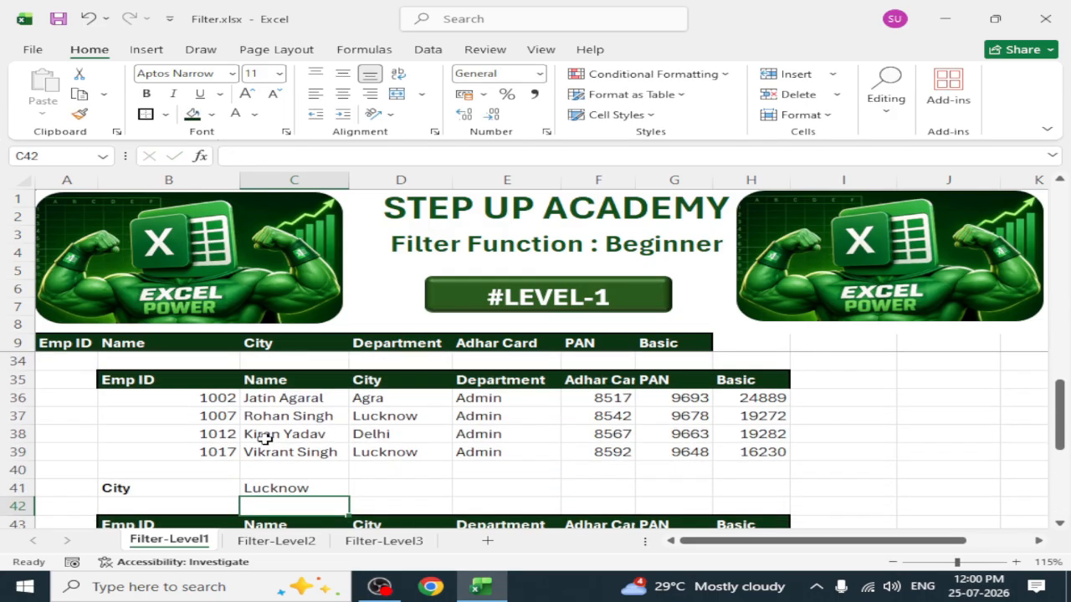
pyautogui.scroll(1, 374, 504)
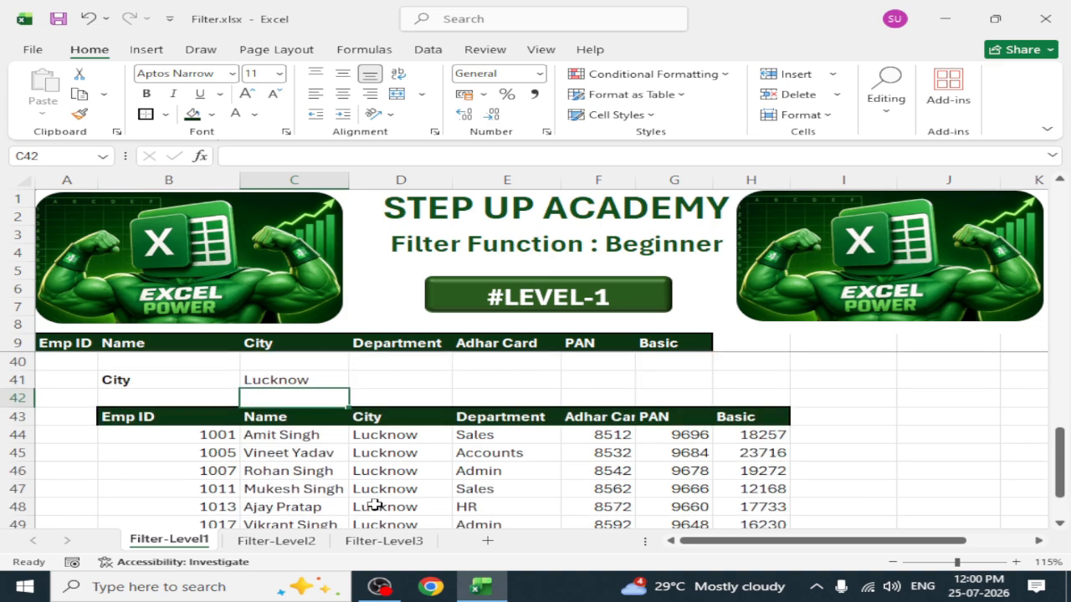
pyautogui.scroll(-1, 374, 505)
pyautogui.scroll(9, 374, 504)
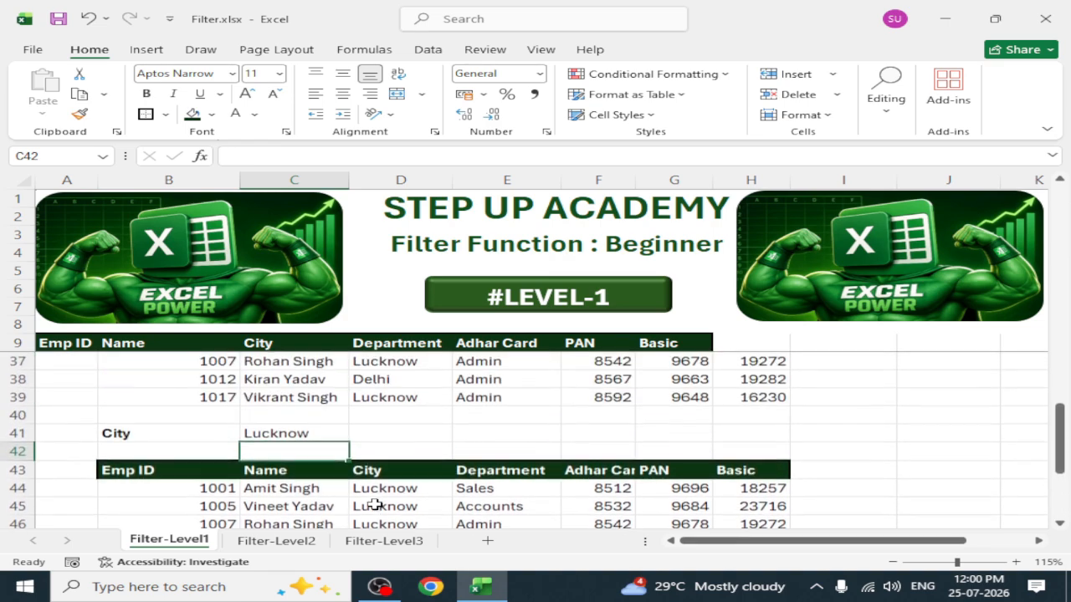
pyautogui.scroll(2, 374, 504)
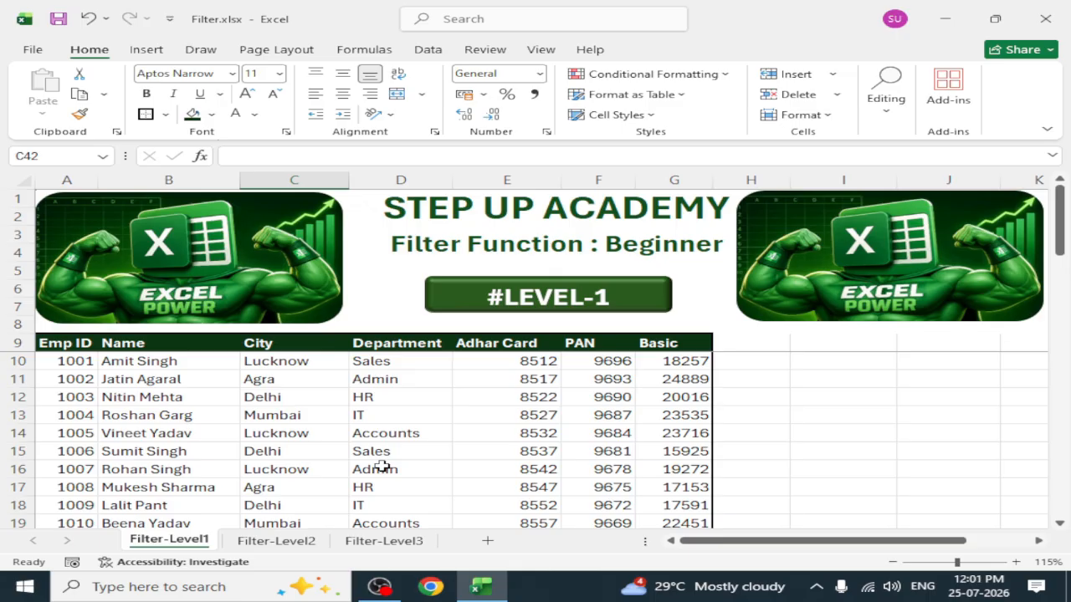
# Step: Switch to the Filter-Level2 sheet and examine the City and Department columns of its employee table
pyautogui.click(289, 547)
pyautogui.scroll(-5, 425, 454)
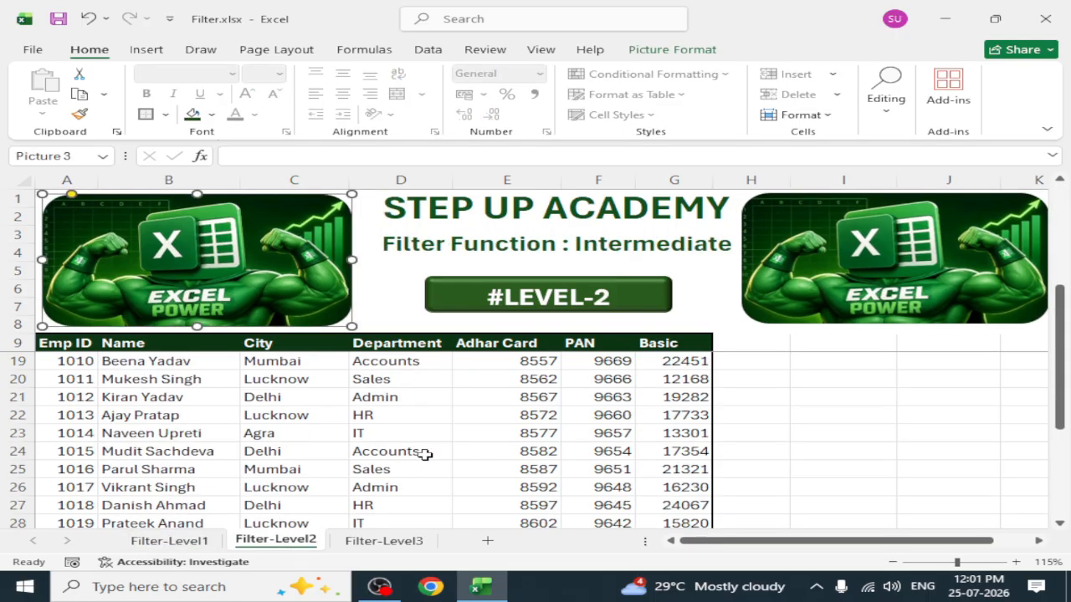
pyautogui.scroll(-3, 425, 454)
pyautogui.scroll(6, 425, 454)
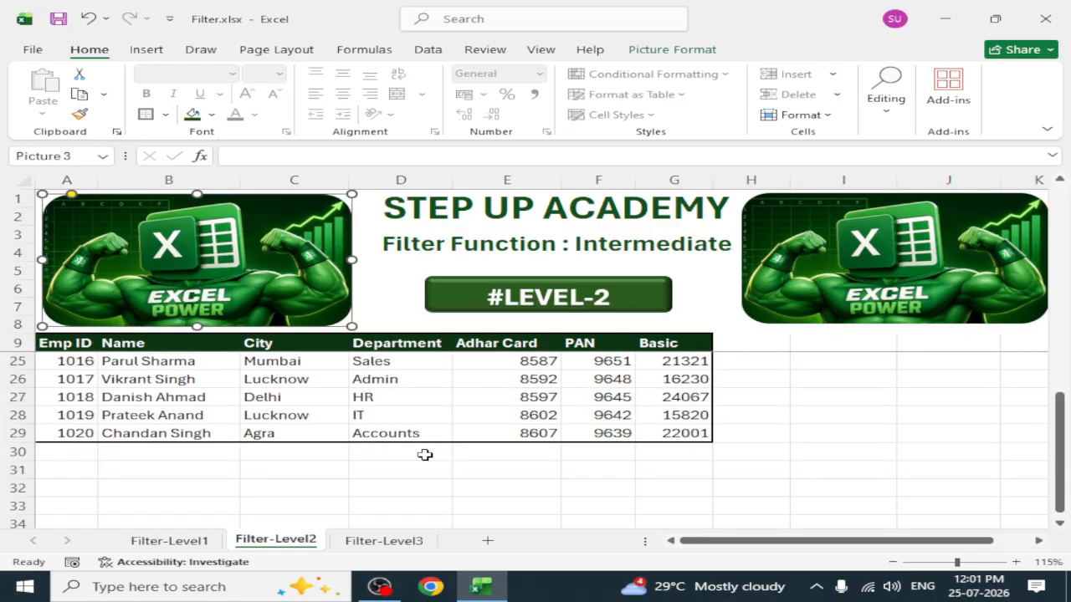
pyautogui.scroll(1, 425, 454)
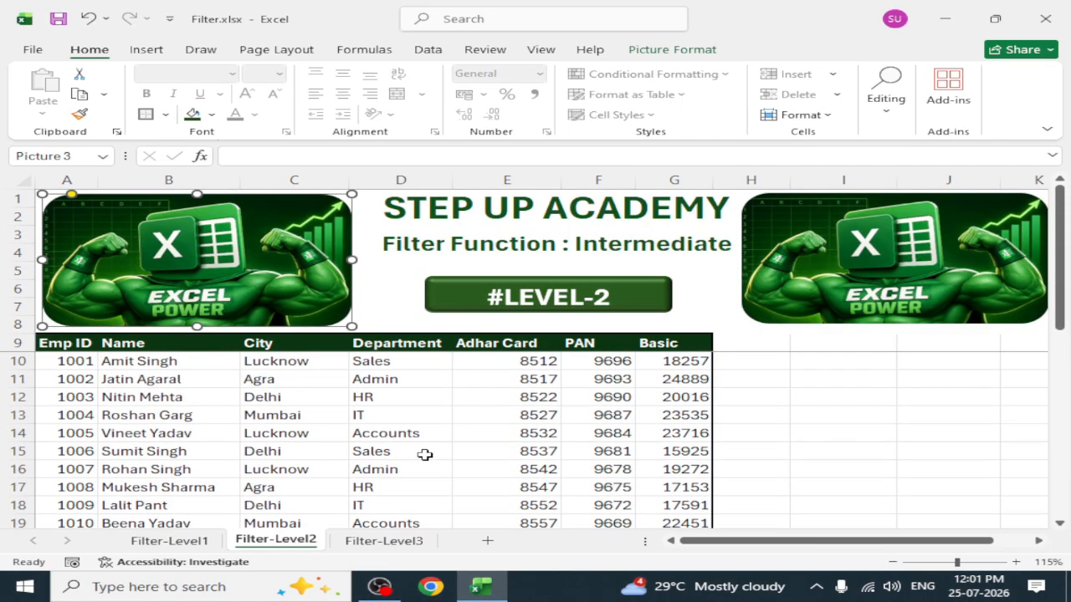
pyautogui.click(265, 344)
pyautogui.moveTo(268, 344); pyautogui.dragTo(290, 448)
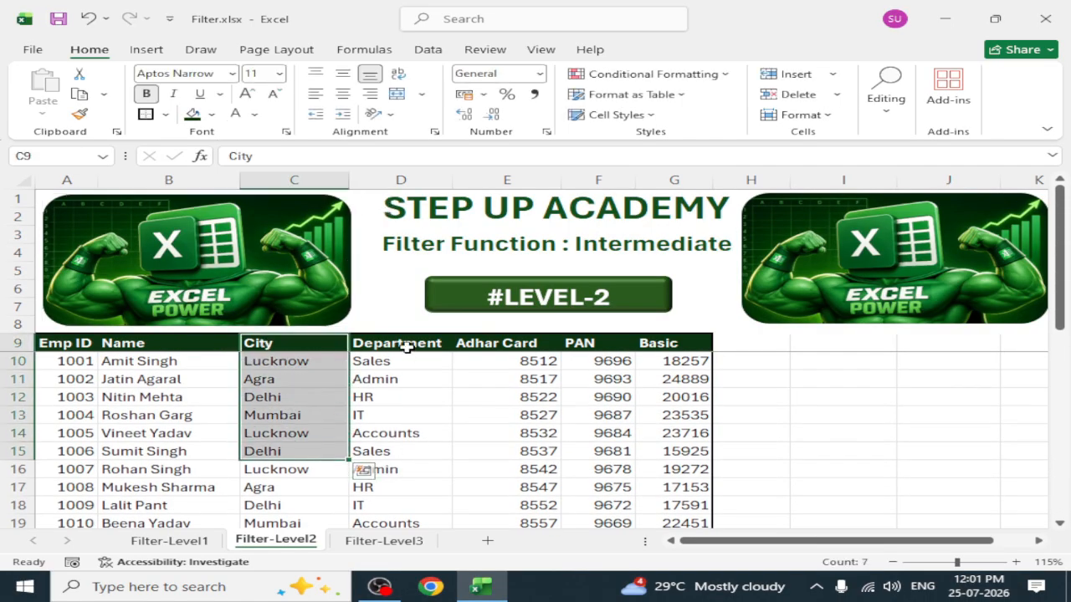
pyautogui.moveTo(405, 350); pyautogui.dragTo(407, 456)
pyautogui.moveTo(299, 343); pyautogui.dragTo(402, 399)
# Step: Add bold "Department" and "City" labels in cells B32 and B33 below the employee table
pyautogui.scroll(-7, 354, 510)
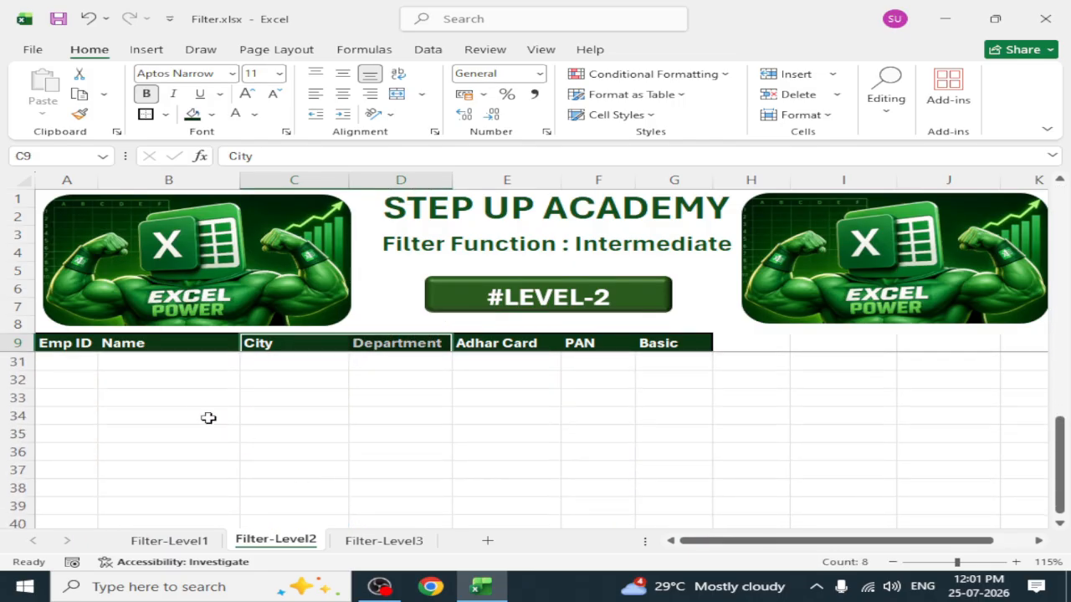
pyautogui.click(190, 382)
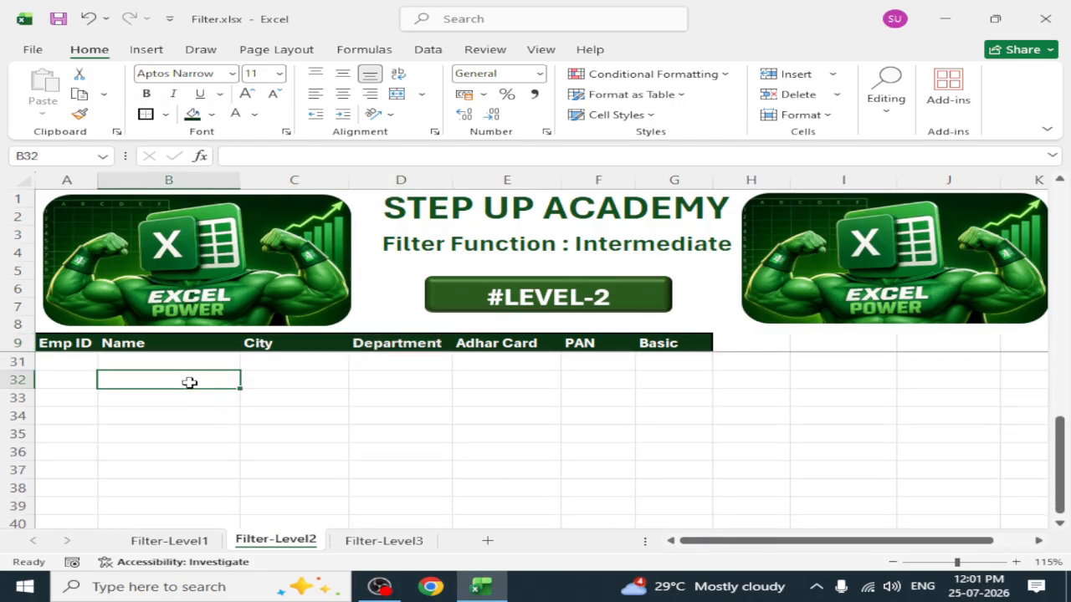
pyautogui.write('Dep')
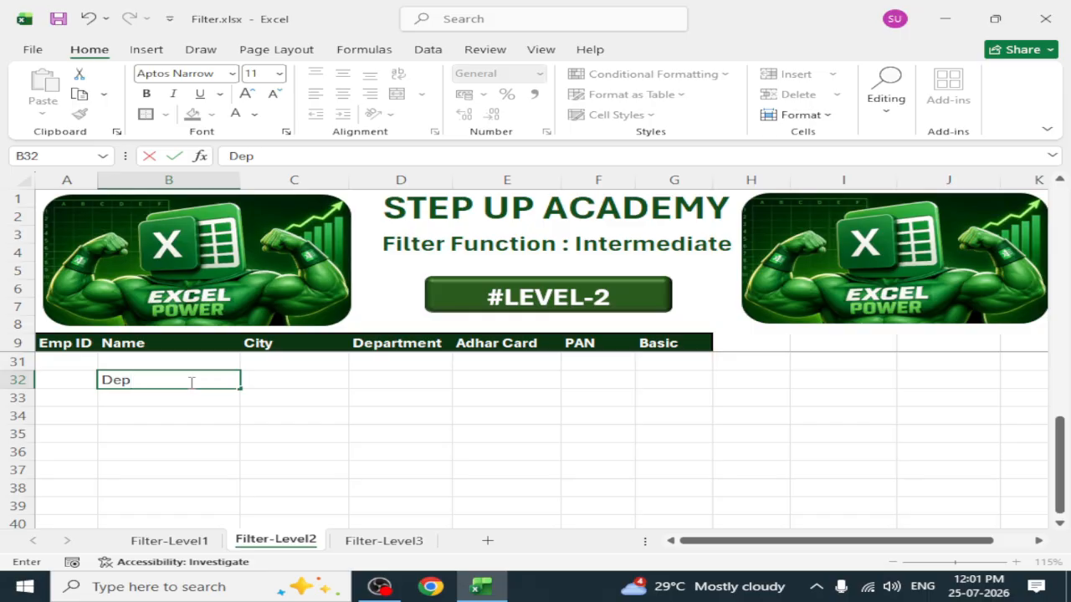
pyautogui.write('artment')
pyautogui.press('Return')
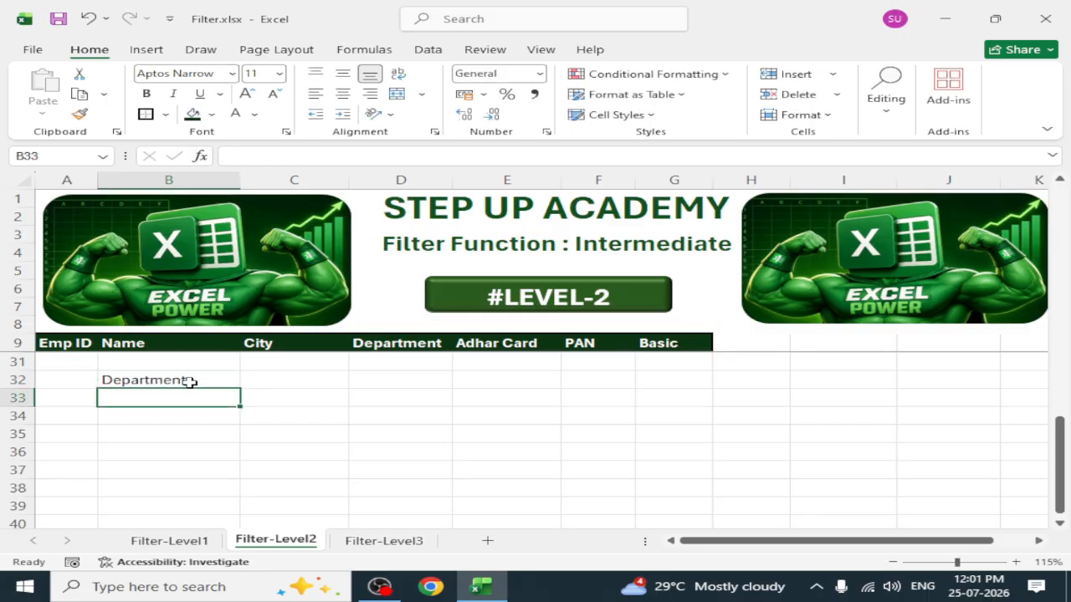
pyautogui.write('City')
pyautogui.press('Return')
pyautogui.press('Up')
pyautogui.click(190, 381)
pyautogui.hotkey('shift', 'Down')
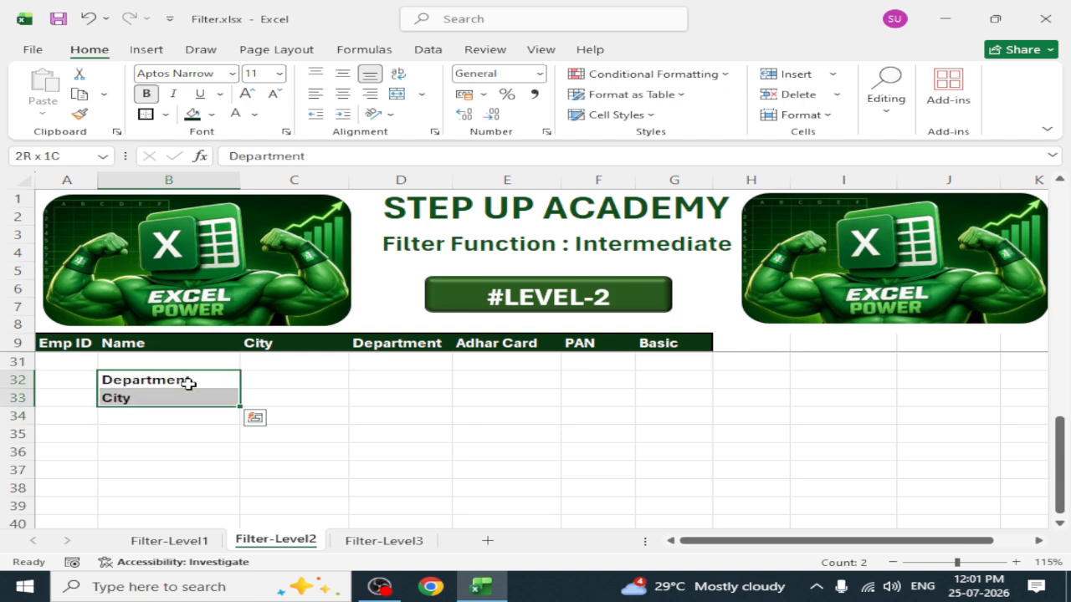
# Step: Copy the table's header row A9:G9 to row 35, starting at B35, below the two criteria labels
pyautogui.click(151, 435)
pyautogui.moveTo(80, 347); pyautogui.dragTo(691, 343)
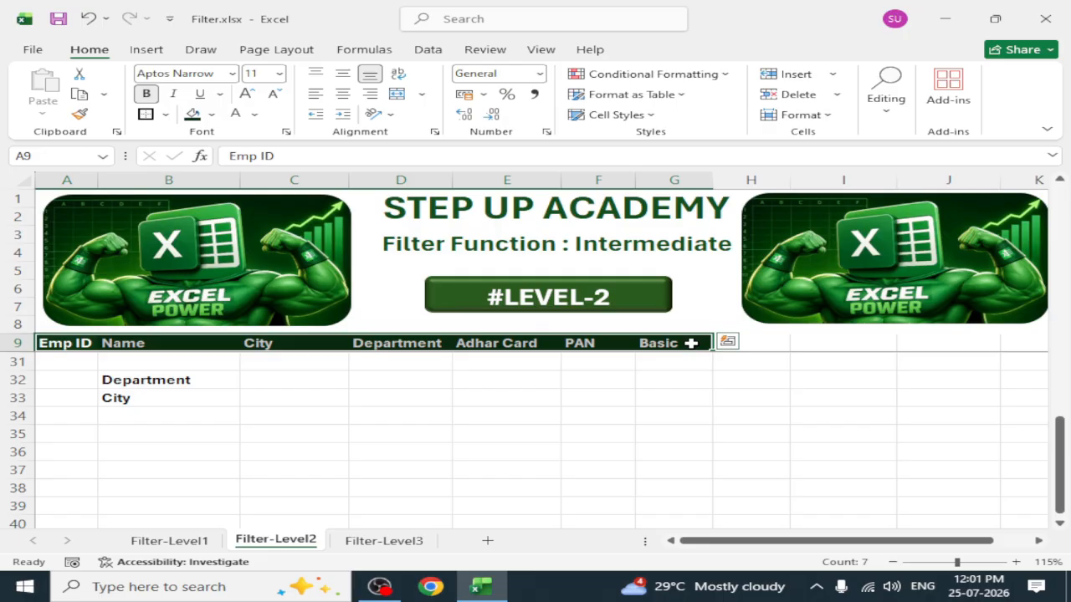
pyautogui.hotkey('ctrl', 'c')
pyautogui.click(158, 436)
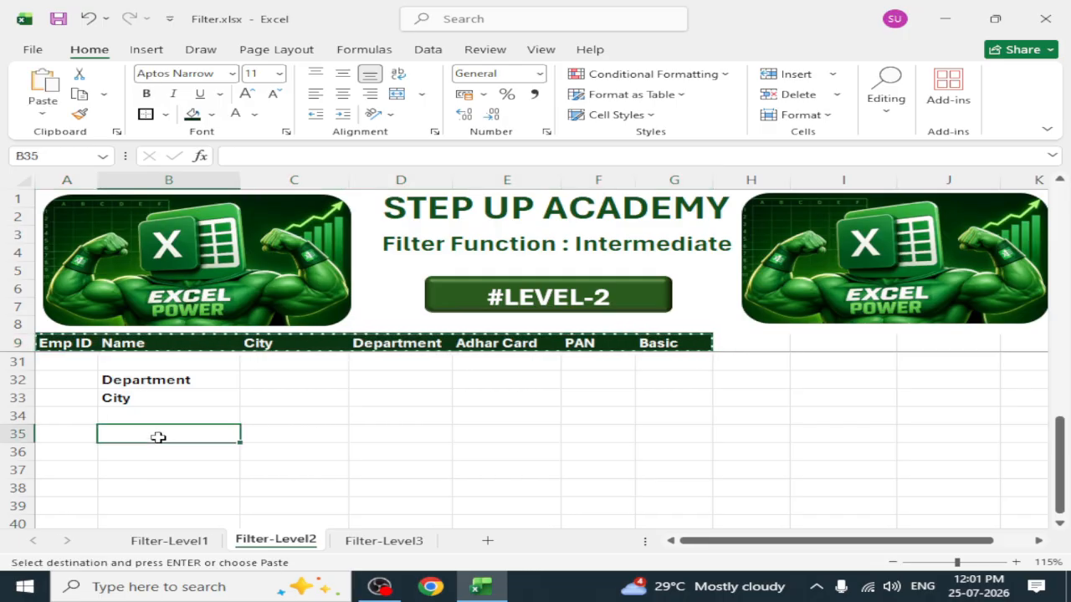
pyautogui.hotkey('ctrl', 'v')
pyautogui.press('Escape')
# Step: Examine the City and Department values in C10:D13 that serve as filter criteria
pyautogui.scroll(7, 330, 483)
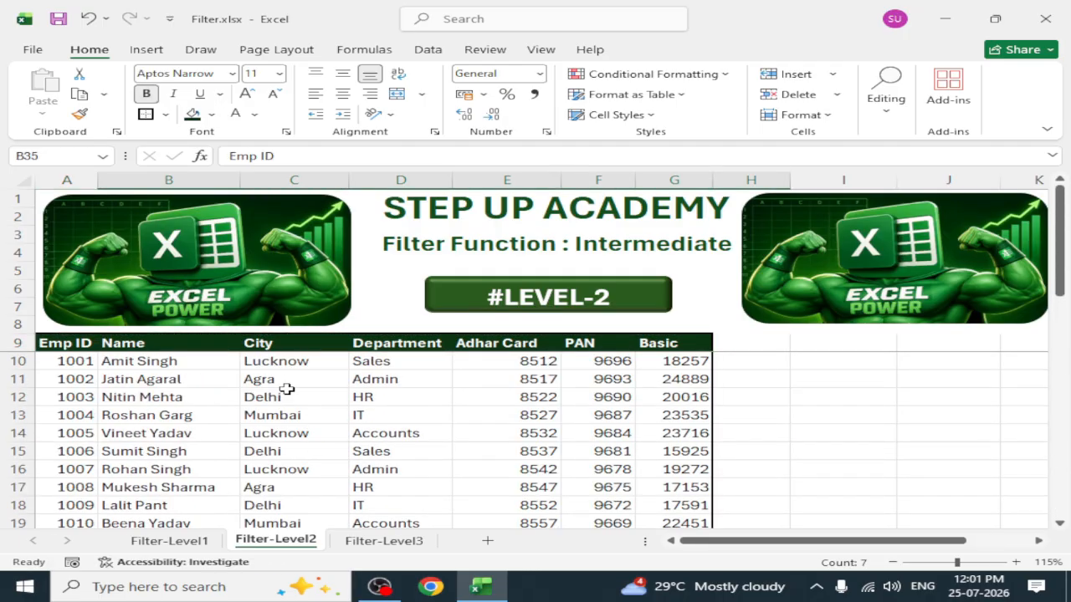
pyautogui.click(283, 361)
pyautogui.click(421, 419)
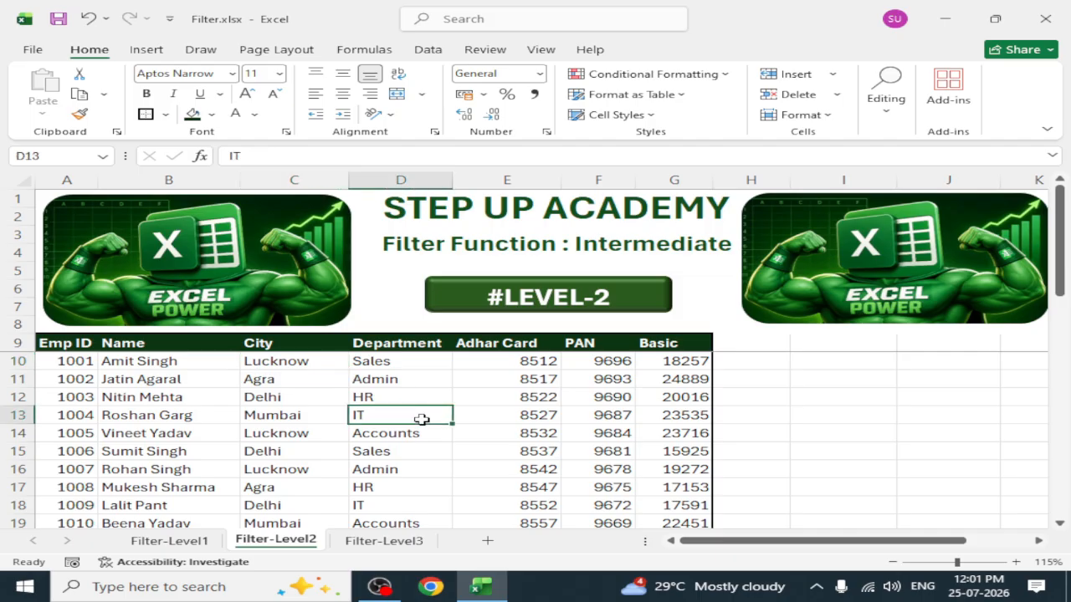
pyautogui.moveTo(296, 364); pyautogui.dragTo(382, 411)
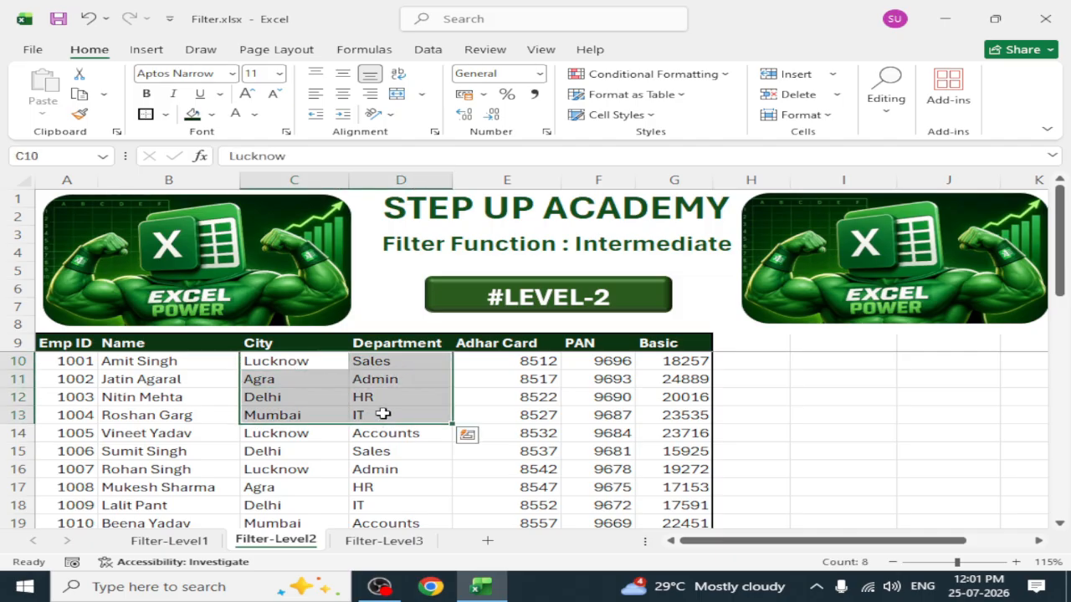
# Step: Check how each city pairs with a department for the employees in rows 10 to 13
pyautogui.click(296, 366)
pyautogui.click(409, 360)
pyautogui.click(276, 377)
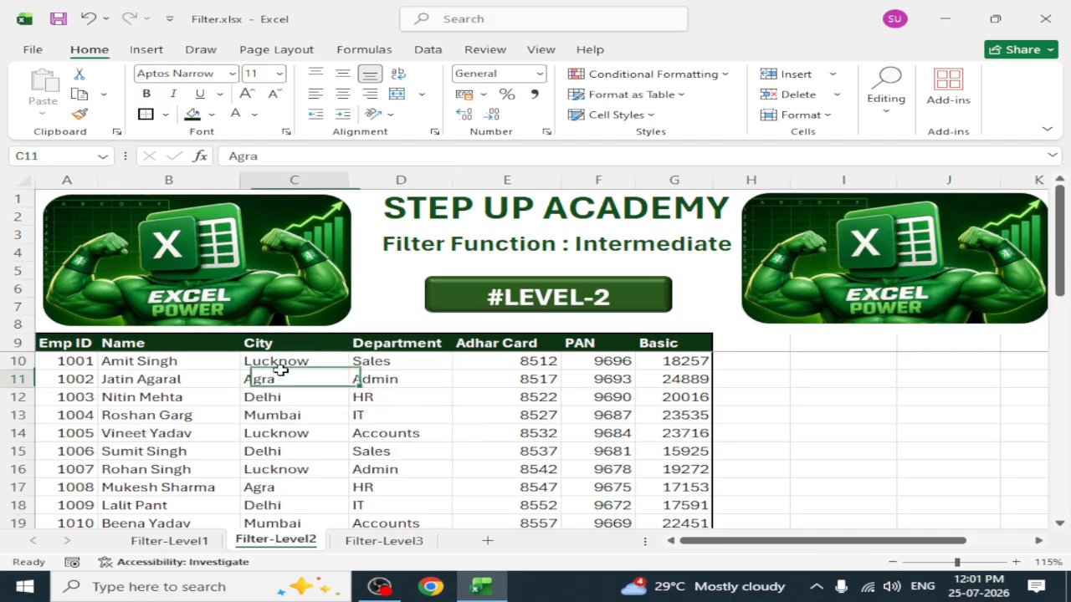
pyautogui.click(445, 404)
pyautogui.click(368, 414)
pyautogui.scroll(-7, 370, 413)
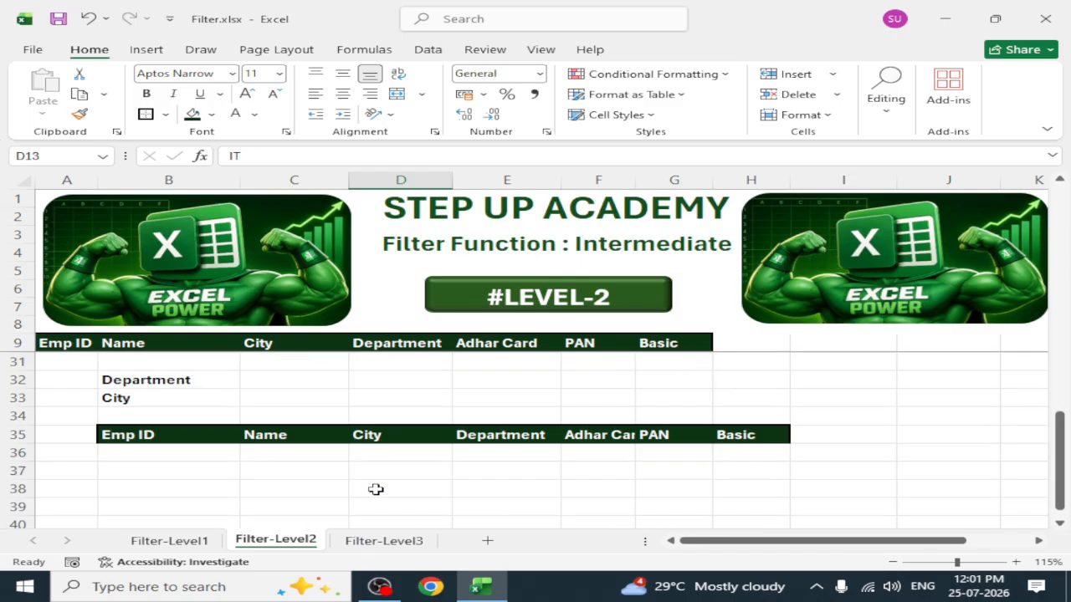
pyautogui.click(194, 456)
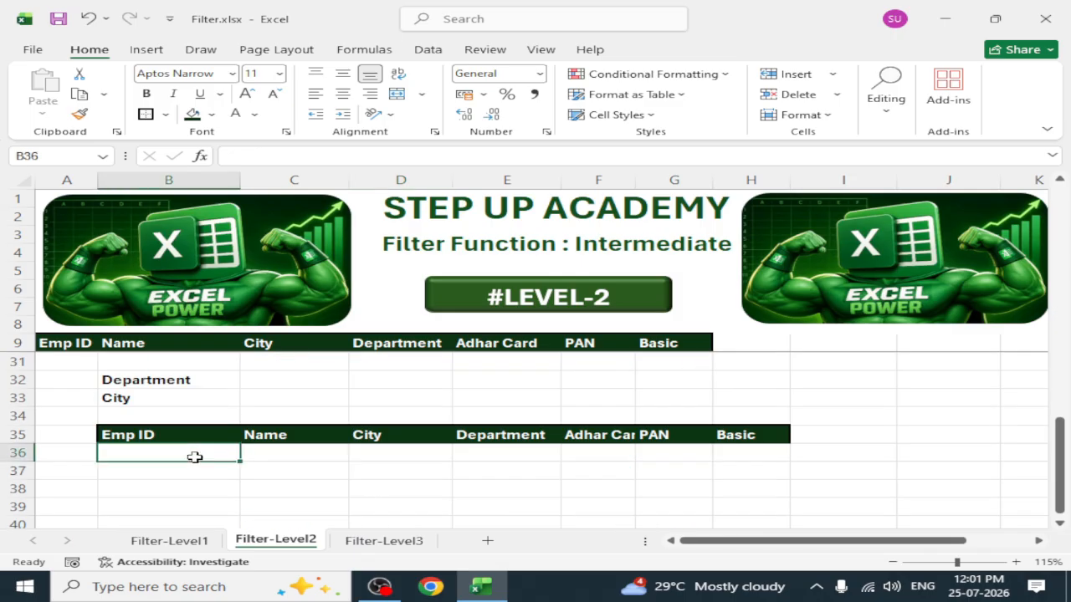
pyautogui.write('=FILTER')
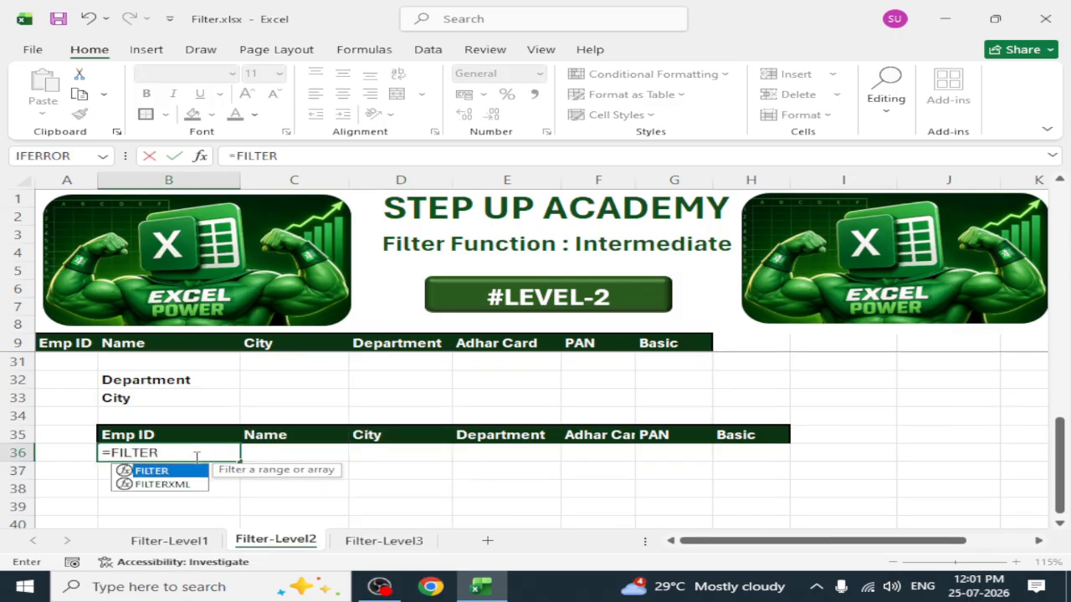
pyautogui.write('(')
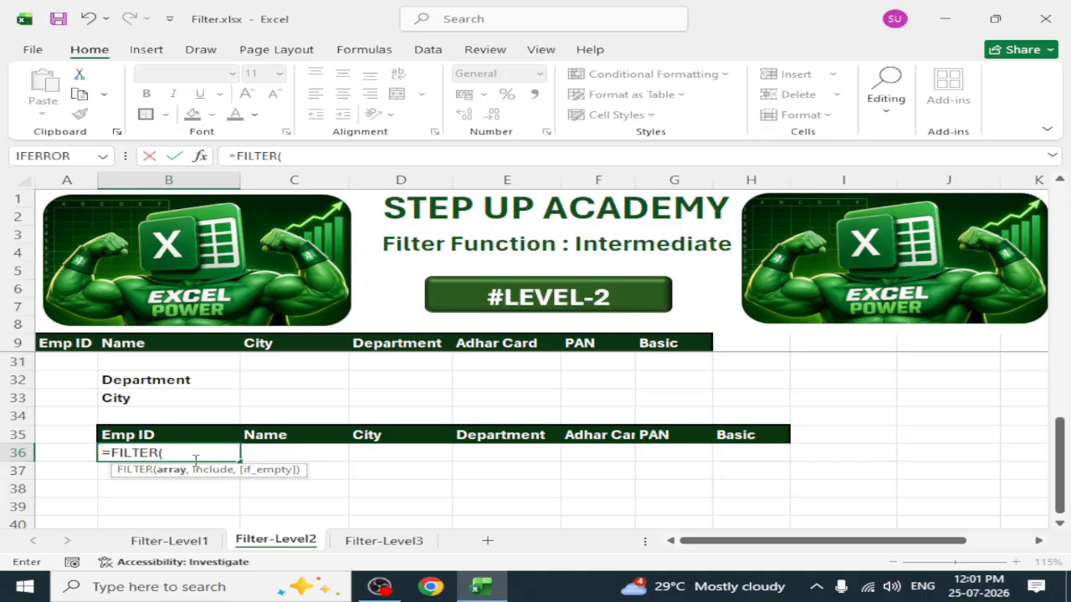
pyautogui.scroll(6, 201, 455)
pyautogui.moveTo(79, 343); pyautogui.dragTo(666, 462)
pyautogui.press('Escape')
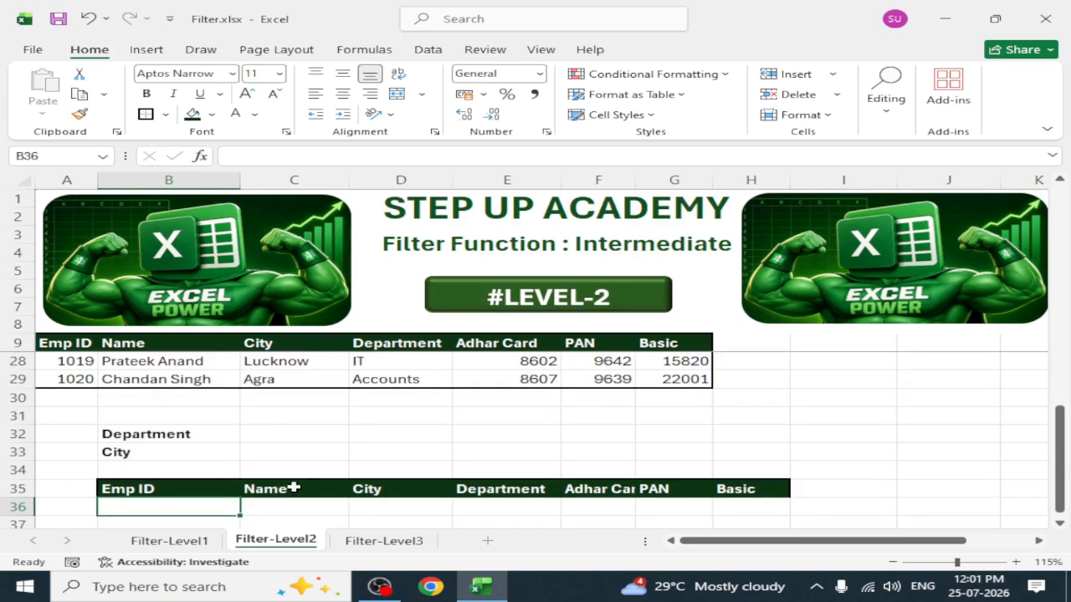
# Step: Start a FILTER formula in B36 under the copied headers, with the employee table A9:G29 as its array
pyautogui.write('=FI')
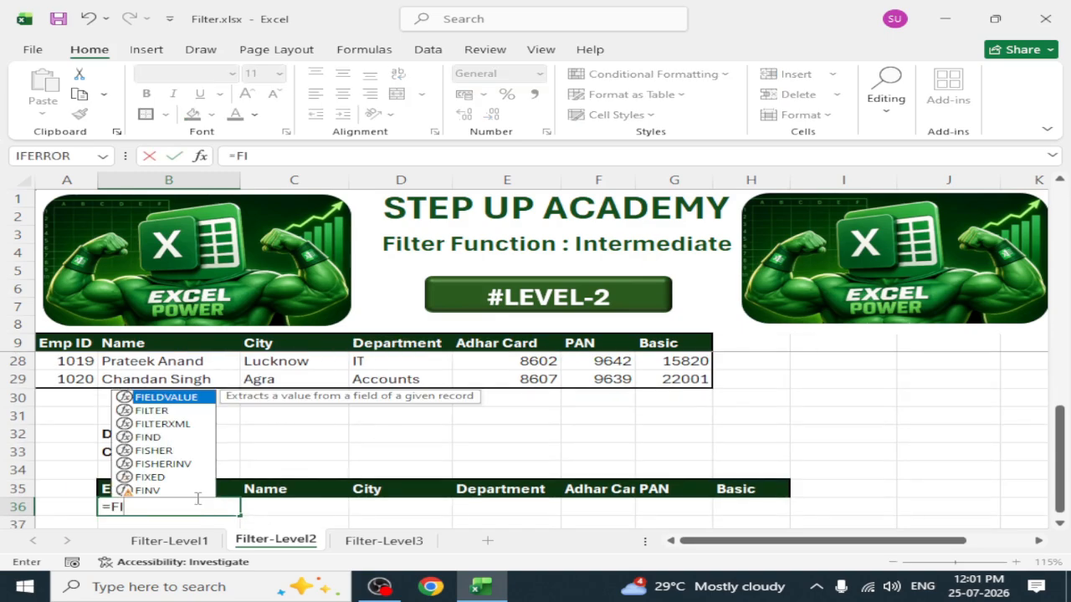
pyautogui.write('LTER(')
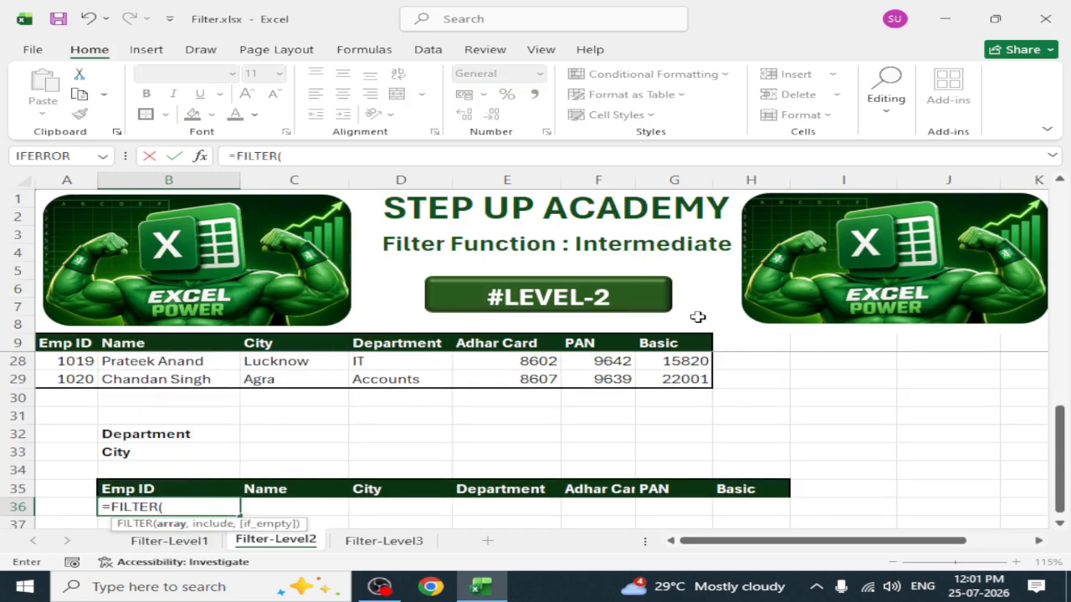
pyautogui.click(674, 378)
pyautogui.hotkey('shift', 'Left')
pyautogui.hotkey('shift', 'Left')
pyautogui.hotkey('shift', 'Left')
pyautogui.hotkey('shift', 'Left')
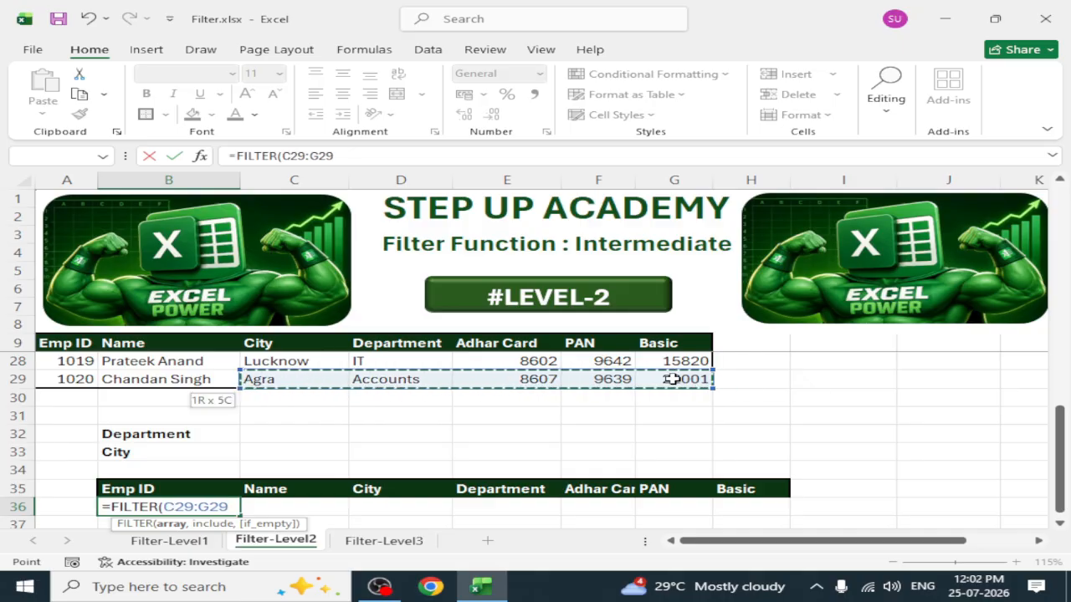
pyautogui.hotkey('shift', 'Left')
pyautogui.hotkey('shift', 'Left')
pyautogui.hotkey('shift', 'Up')
pyautogui.hotkey('shift', 'Up')
pyautogui.hotkey('shift', 'Up')
pyautogui.hotkey('shift', 'Up')
pyautogui.hotkey('shift', 'Up')
pyautogui.hotkey('shift', 'Up')
pyautogui.hotkey('shift', 'Up')
pyautogui.hotkey('shift', 'Up')
pyautogui.hotkey('shift', 'Up')
pyautogui.hotkey('shift', 'Up')
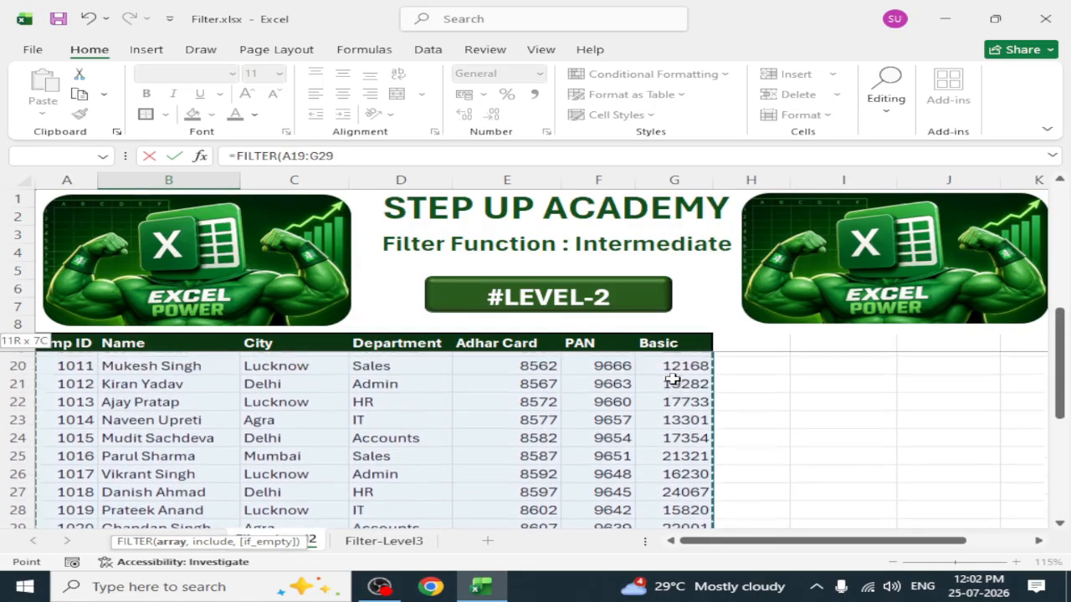
pyautogui.hotkey('shift', 'Up')
pyautogui.hotkey('shift', 'Up')
pyautogui.hotkey('shift', 'Up')
pyautogui.hotkey('shift', 'Up')
pyautogui.hotkey('shift', 'Up')
pyautogui.hotkey('shift', 'Up')
pyautogui.hotkey('shift', 'Up')
pyautogui.hotkey('shift', 'Up')
pyautogui.hotkey('shift', 'Up')
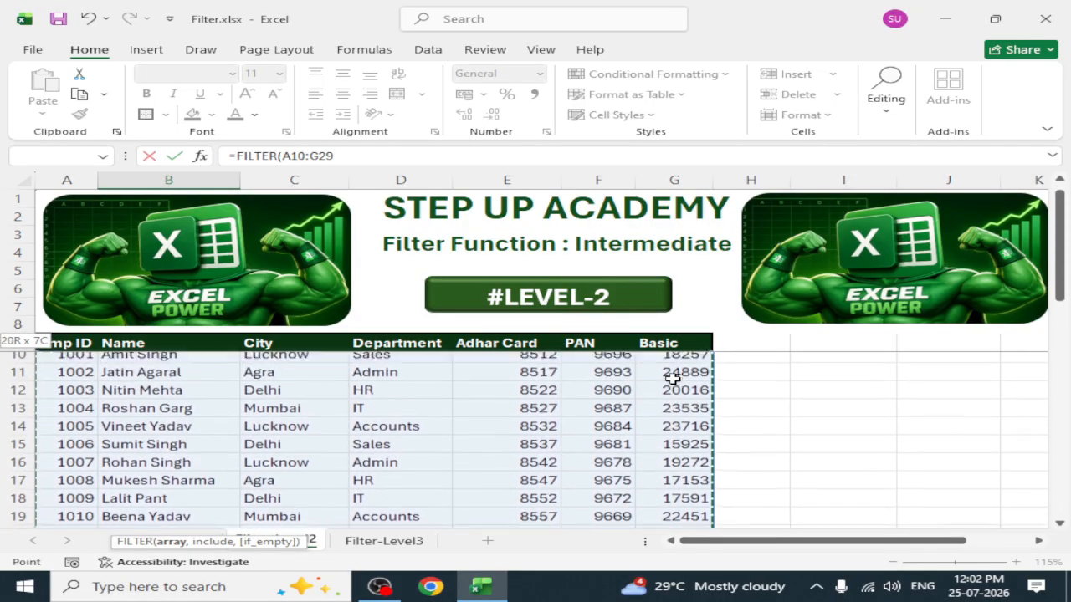
pyautogui.hotkey('shift', 'Up')
pyautogui.scroll(-3, 243, 487)
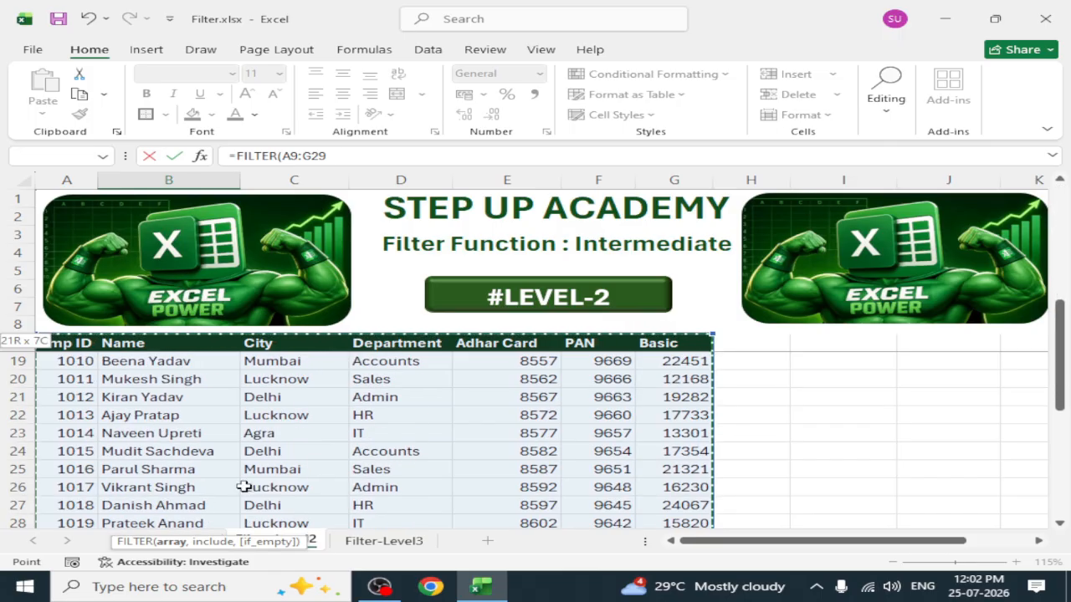
pyautogui.scroll(-4, 385, 374)
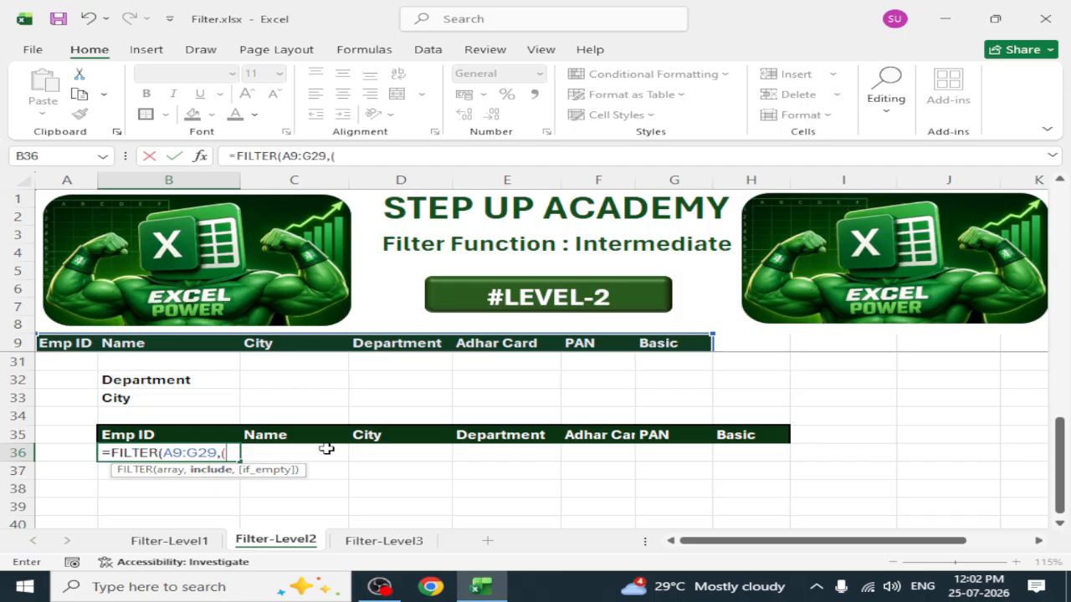
# Step: Add the city condition (C9:C29=C33) to the formula's include argument, followed by a multiplication operator for a second condition
pyautogui.scroll(7, 328, 422)
pyautogui.moveTo(282, 343); pyautogui.dragTo(313, 497)
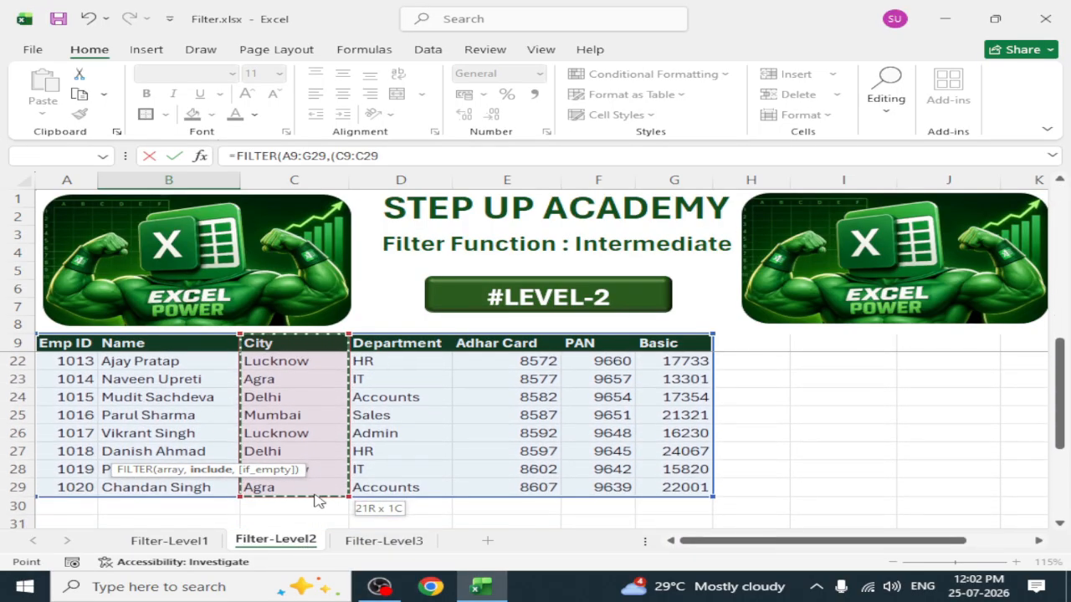
pyautogui.scroll(-5, 313, 497)
pyautogui.write('=')
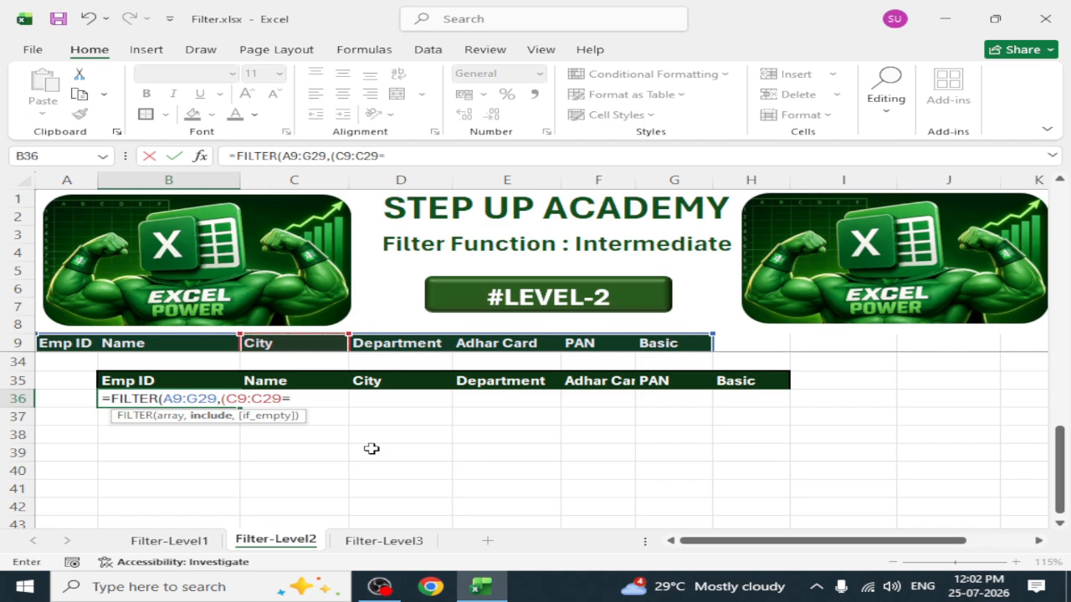
pyautogui.scroll(2, 371, 448)
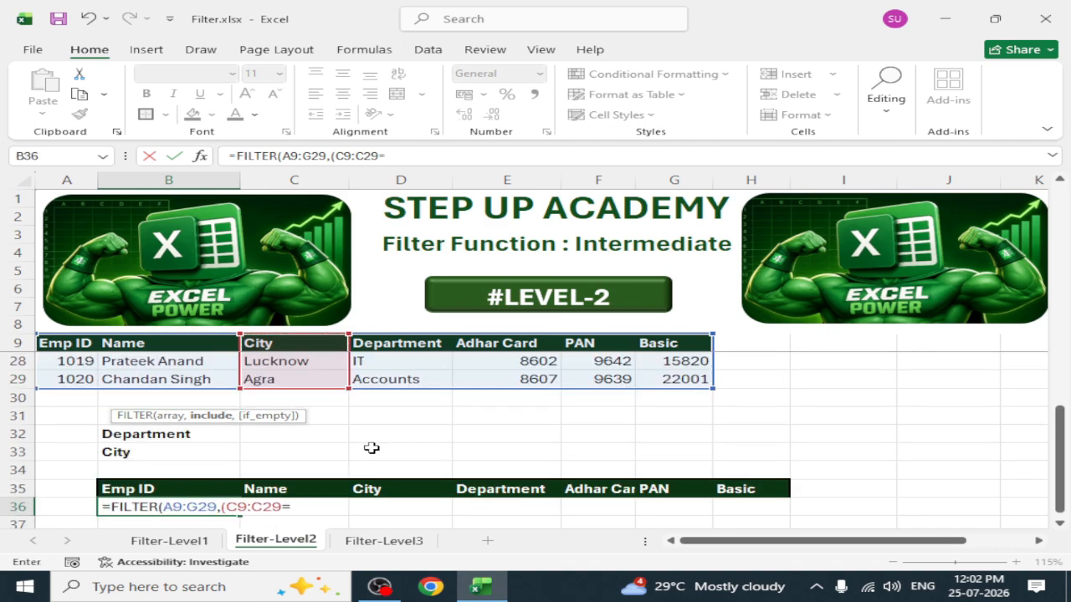
pyautogui.click(301, 452)
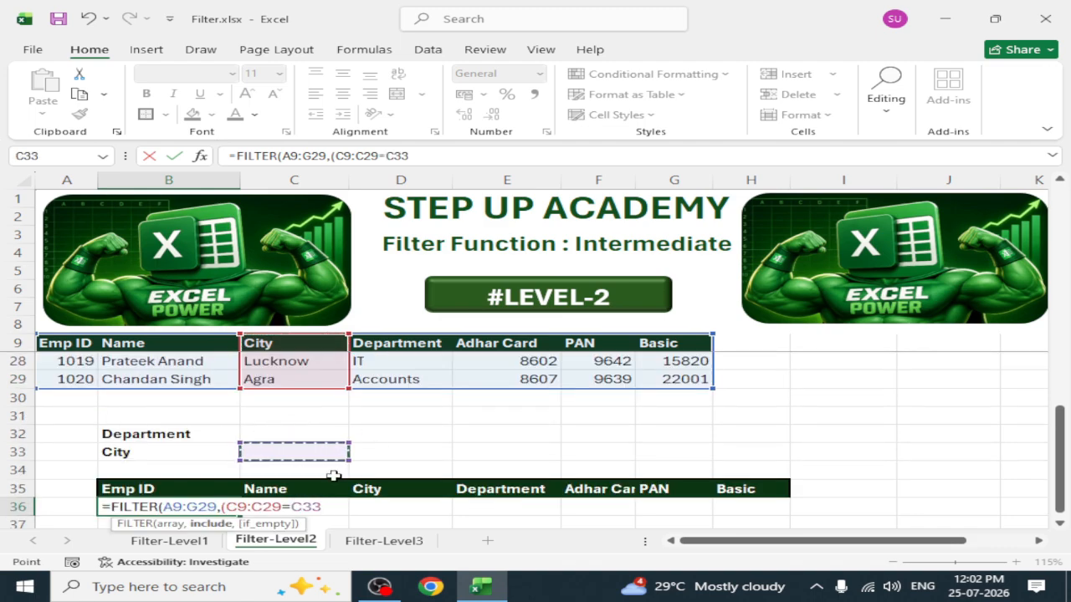
pyautogui.write(')*(')
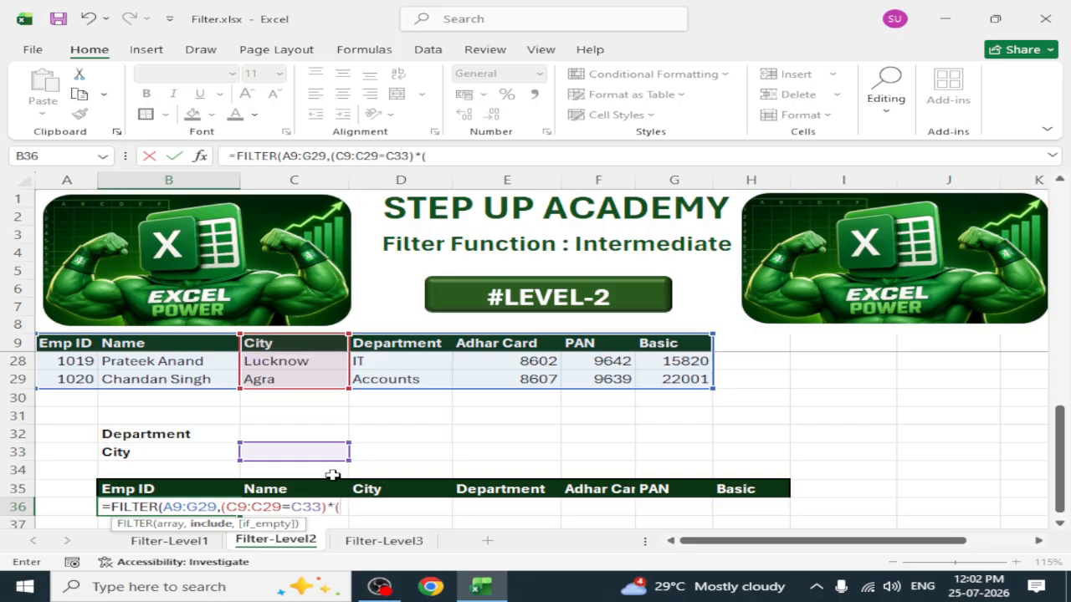
# Step: Add the department condition (D9:D29=C32) as the second factor of the include argument
pyautogui.scroll(6, 444, 447)
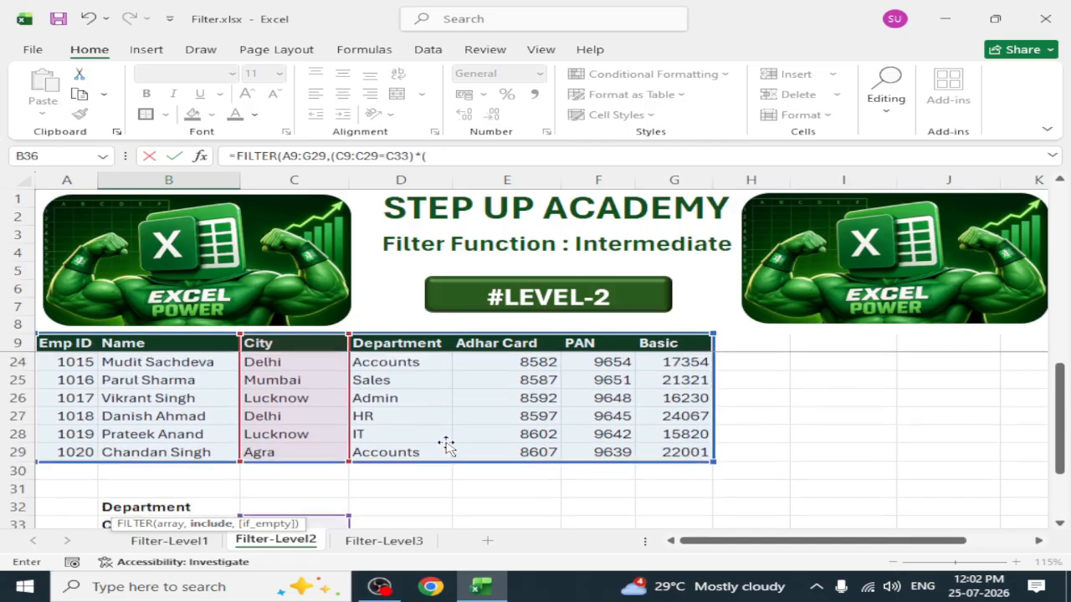
pyautogui.moveTo(416, 344); pyautogui.dragTo(429, 479)
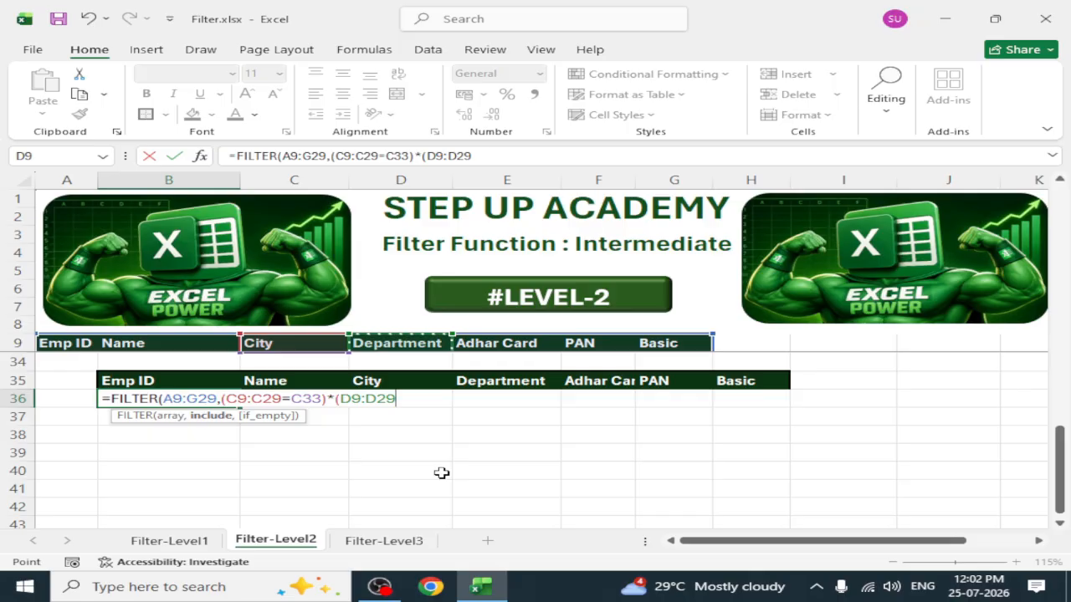
pyautogui.write('=')
pyautogui.scroll(2, 441, 473)
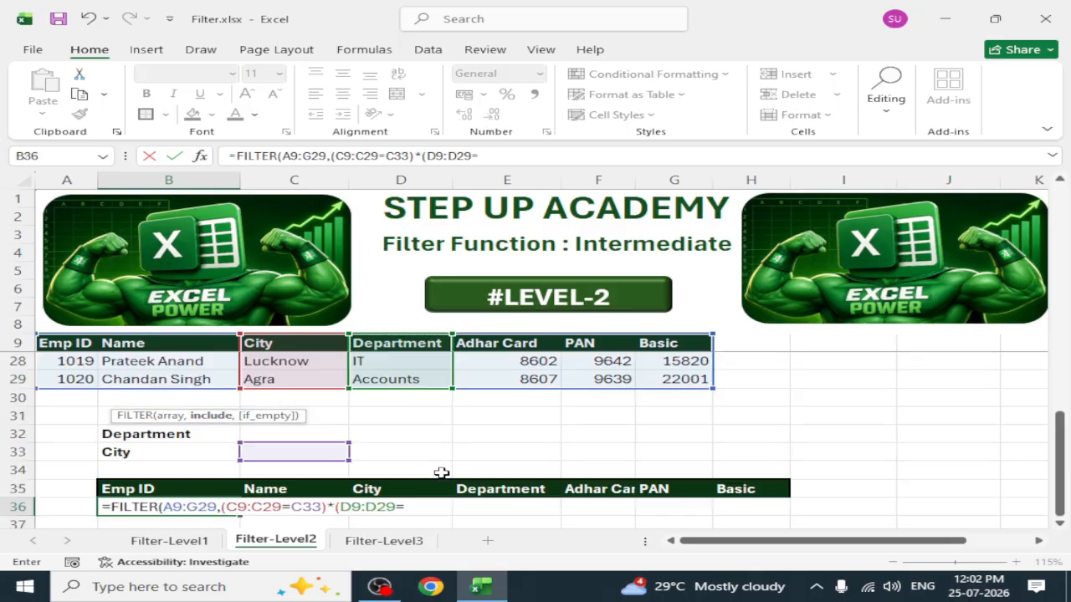
pyautogui.click(280, 434)
pyautogui.write(')')
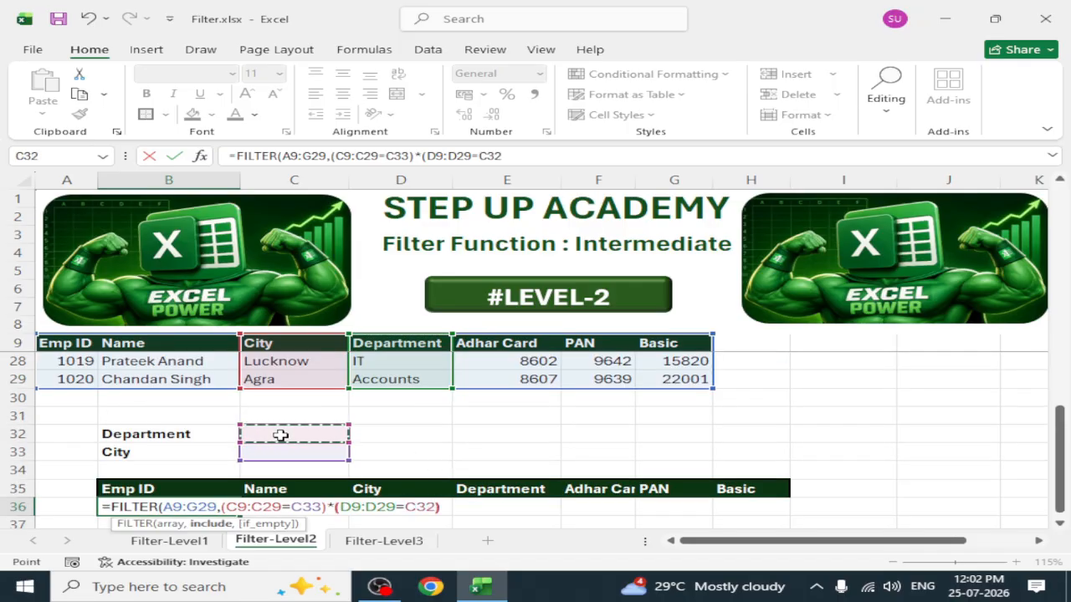
# Step: Set the formula's if_empty argument to " " and enter the completed FILTER formula in B36
pyautogui.write(',')
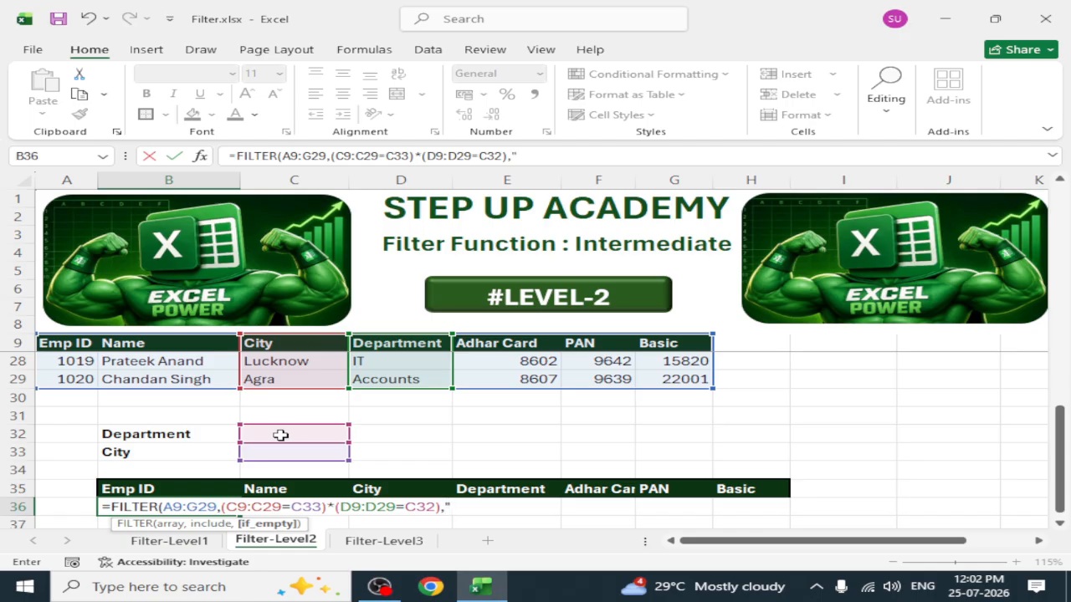
pyautogui.write('" ")')
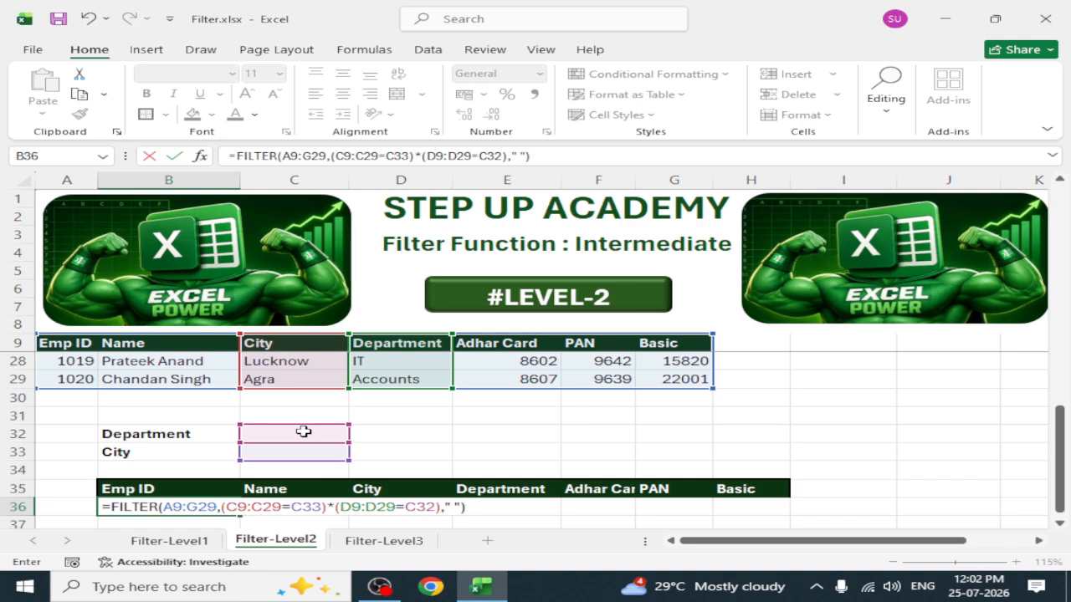
pyautogui.press('Return')
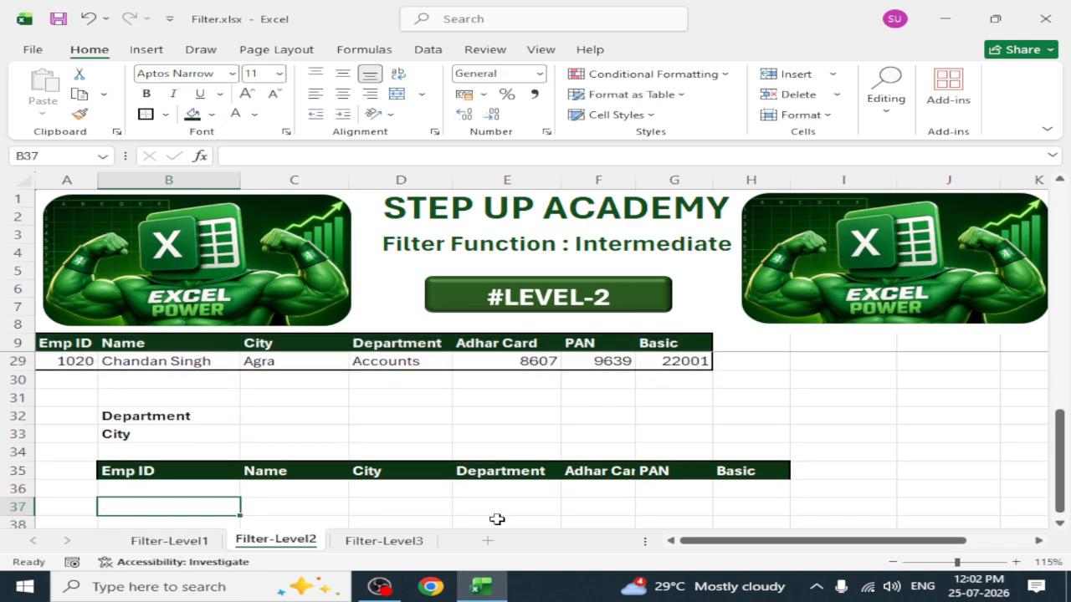
# Step: Fill in the criteria cells with "Agra" in C32 and "Accounts" in C33
pyautogui.scroll(1, 452, 494)
pyautogui.click(281, 469)
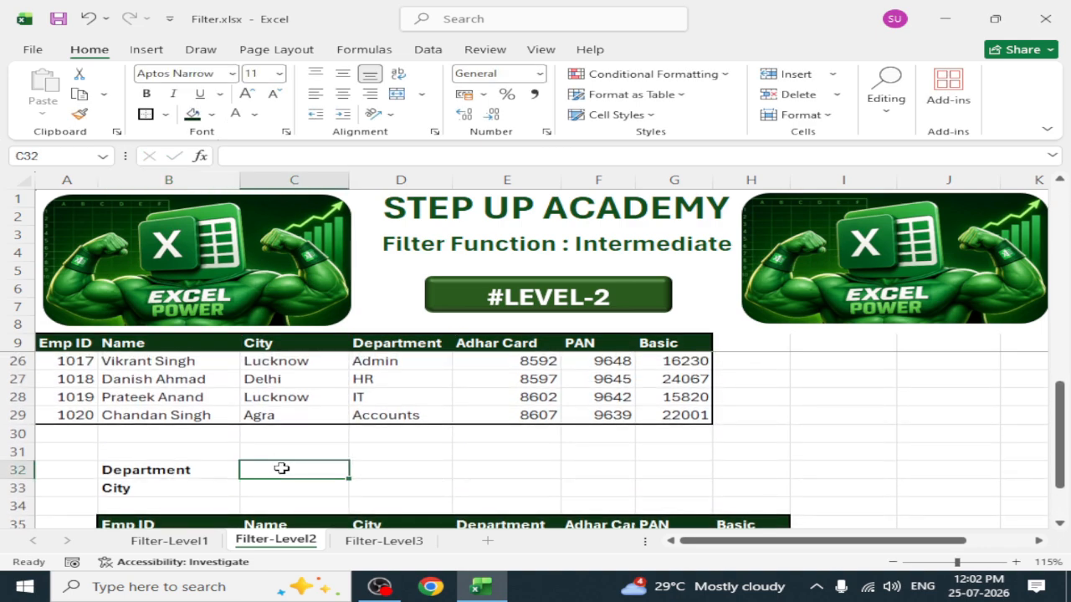
pyautogui.write('Agra')
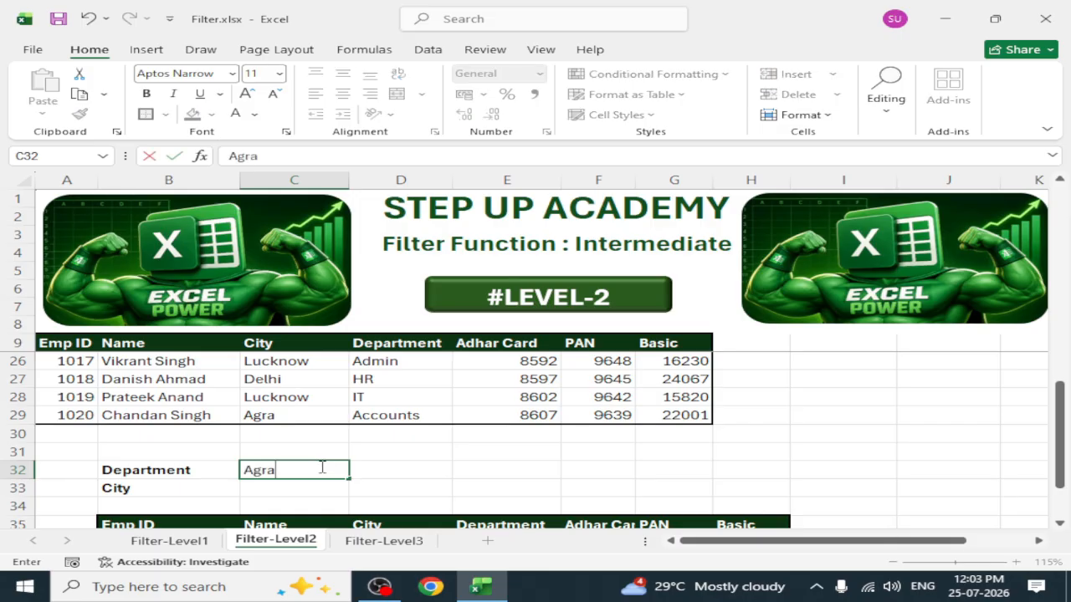
pyautogui.press('Return')
pyautogui.write('Accountr')
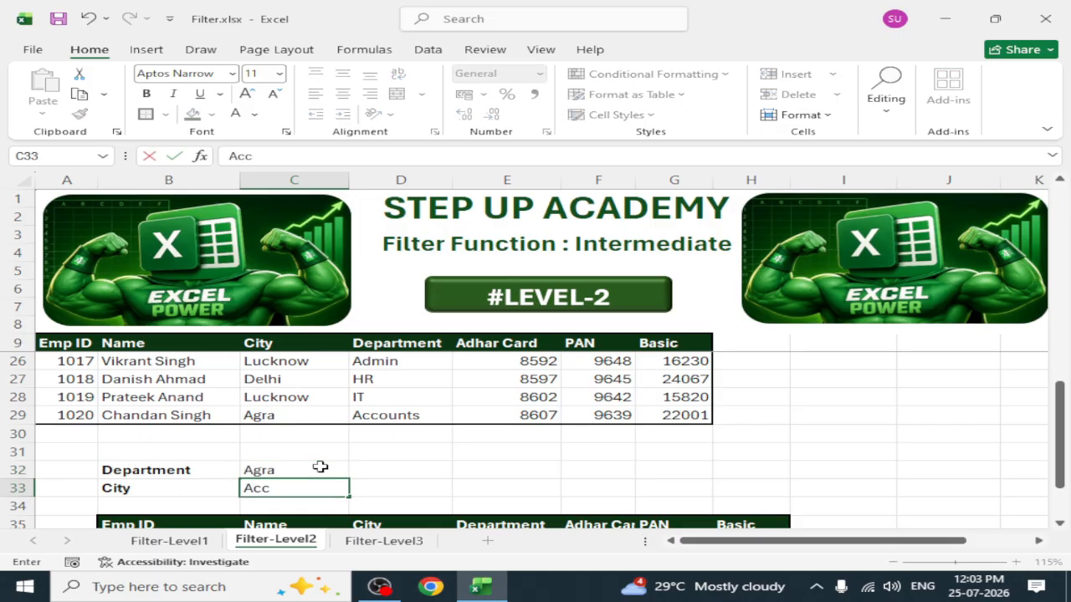
pyautogui.press('Return')
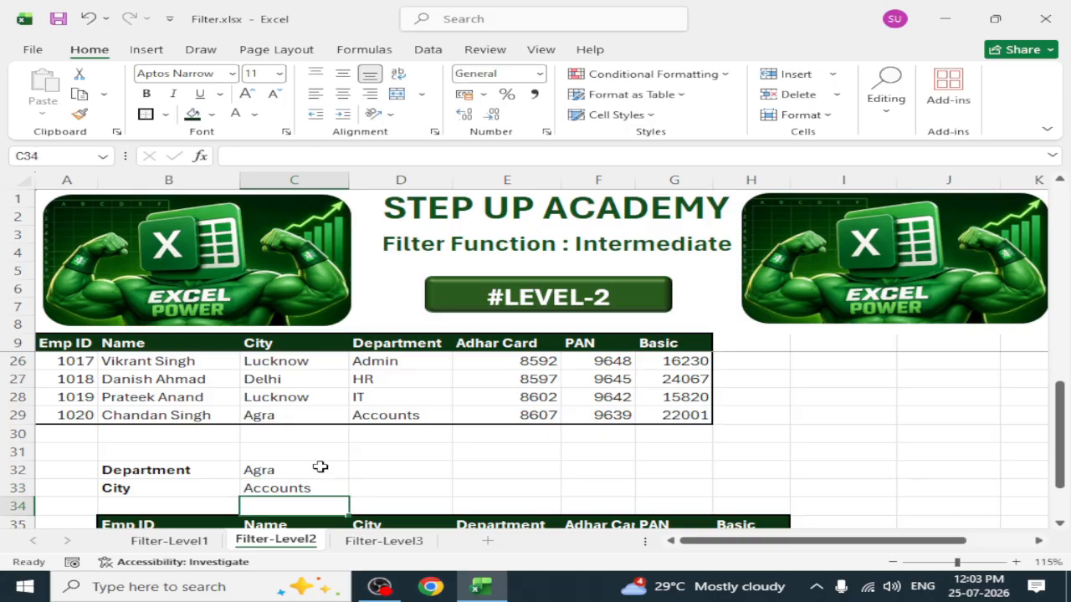
# Step: Compare the entered criteria with the city and department of the employee in row 29
pyautogui.scroll(-2, 321, 467)
pyautogui.scroll(1, 321, 467)
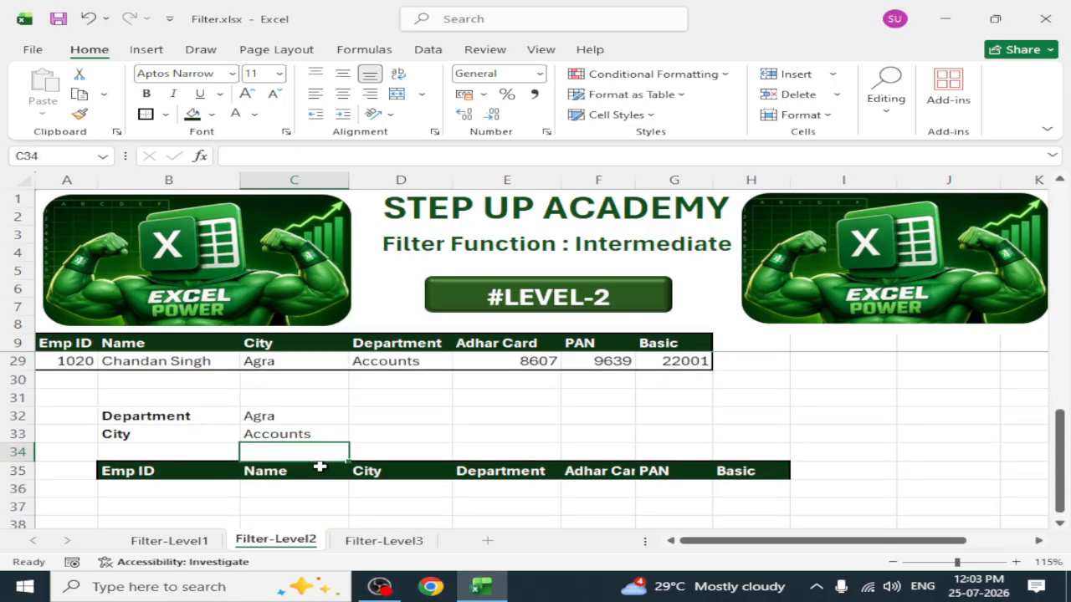
pyautogui.doubleClick(328, 359)
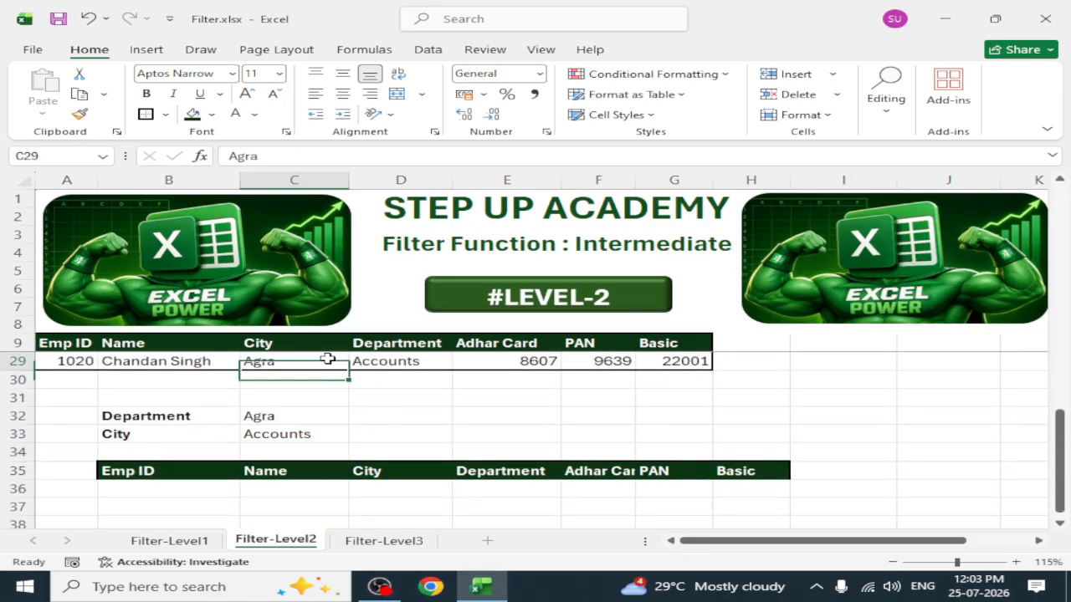
pyautogui.click(430, 356)
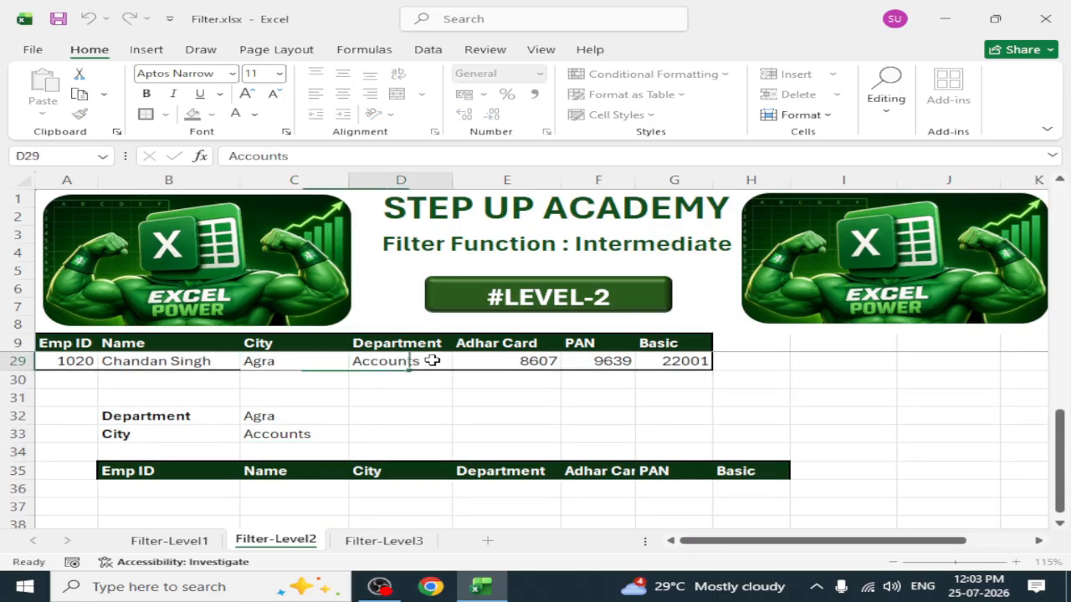
# Step: Try joining the two conditions of the FILTER formula in B36 with & instead of *
pyautogui.click(293, 490)
pyautogui.click(222, 493)
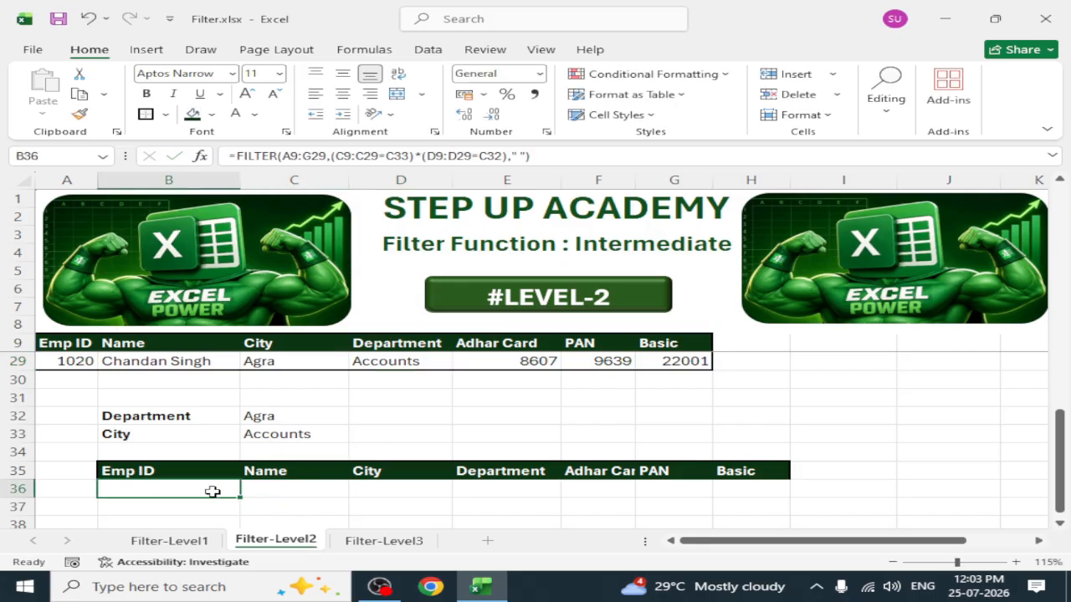
pyautogui.doubleClick(217, 490)
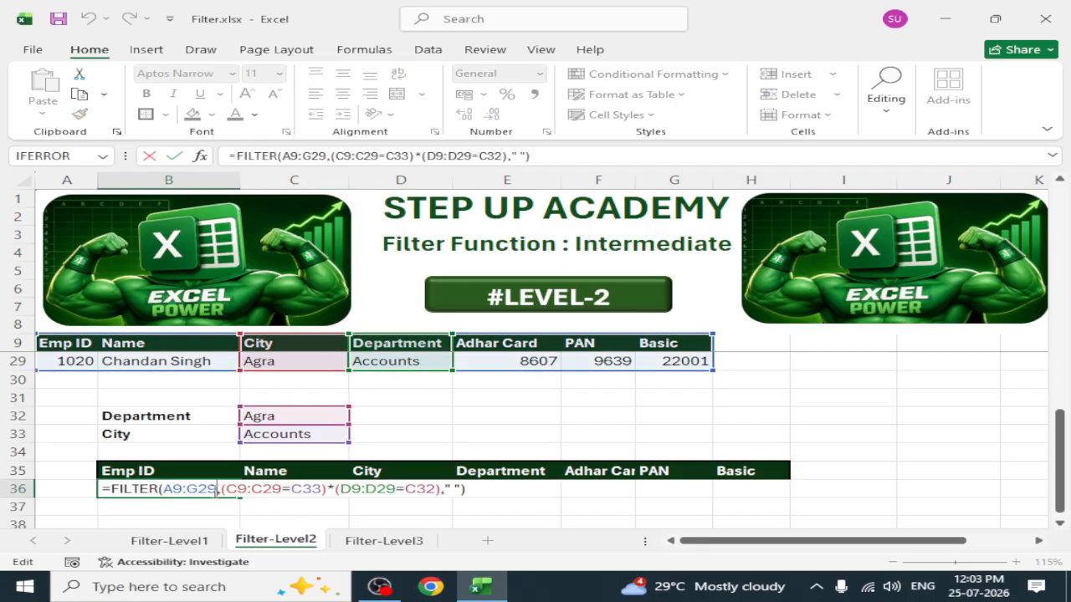
pyautogui.click(330, 492)
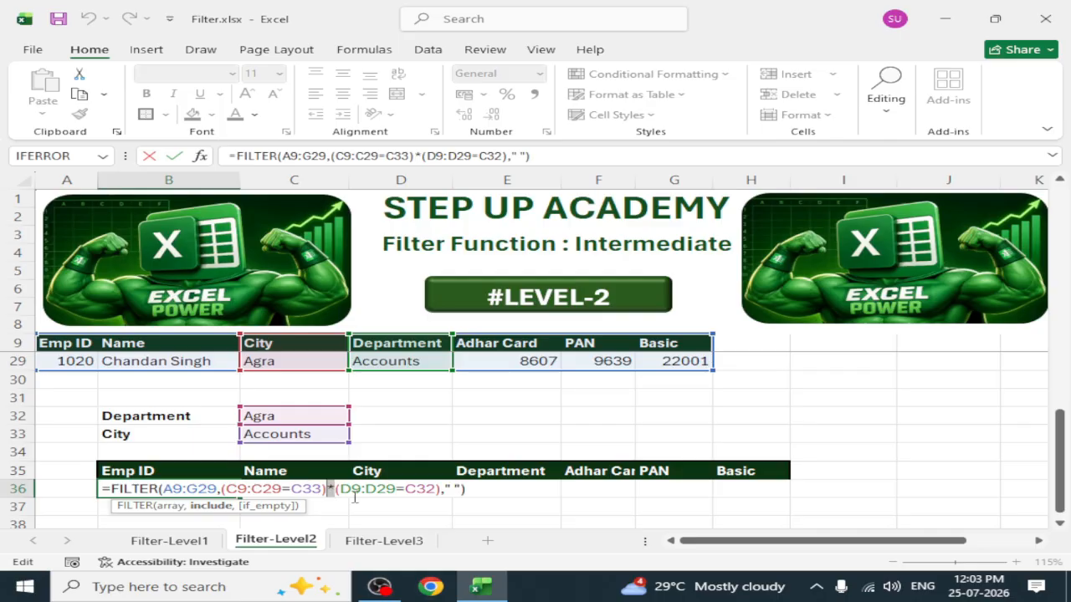
pyautogui.press('BackSpace')
pyautogui.write('&')
pyautogui.press('Return')
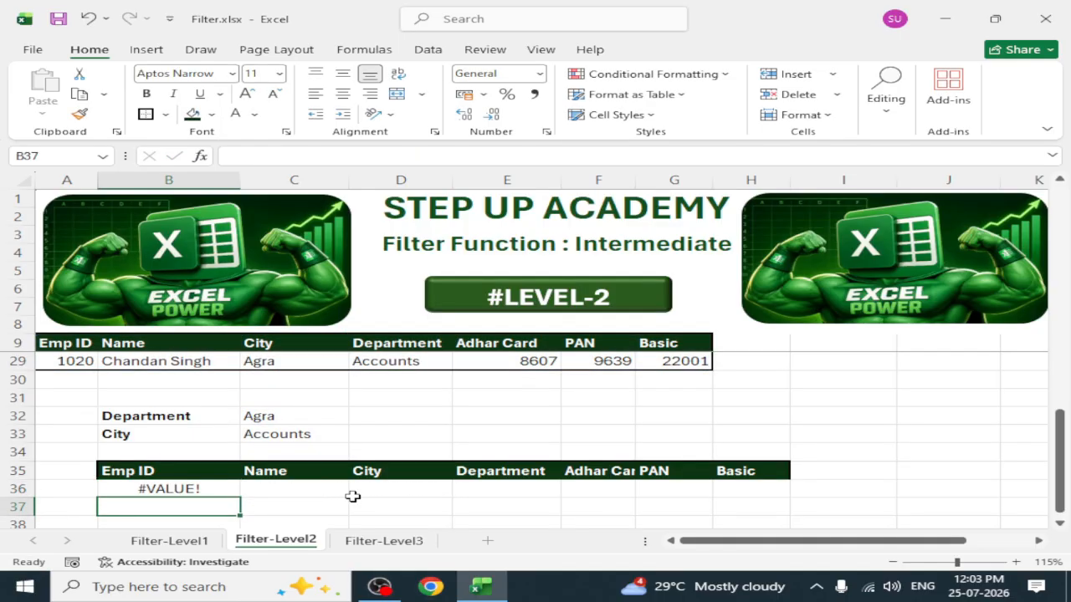
# Step: Restore * as the operator between the city and department conditions of the B36 formula
pyautogui.doubleClick(205, 490)
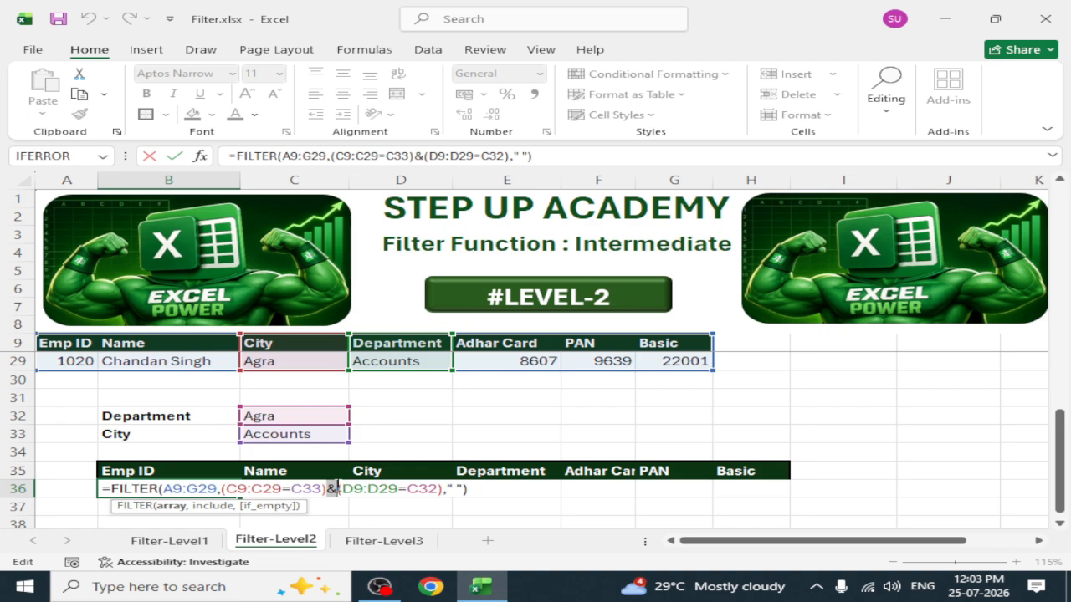
pyautogui.write('*')
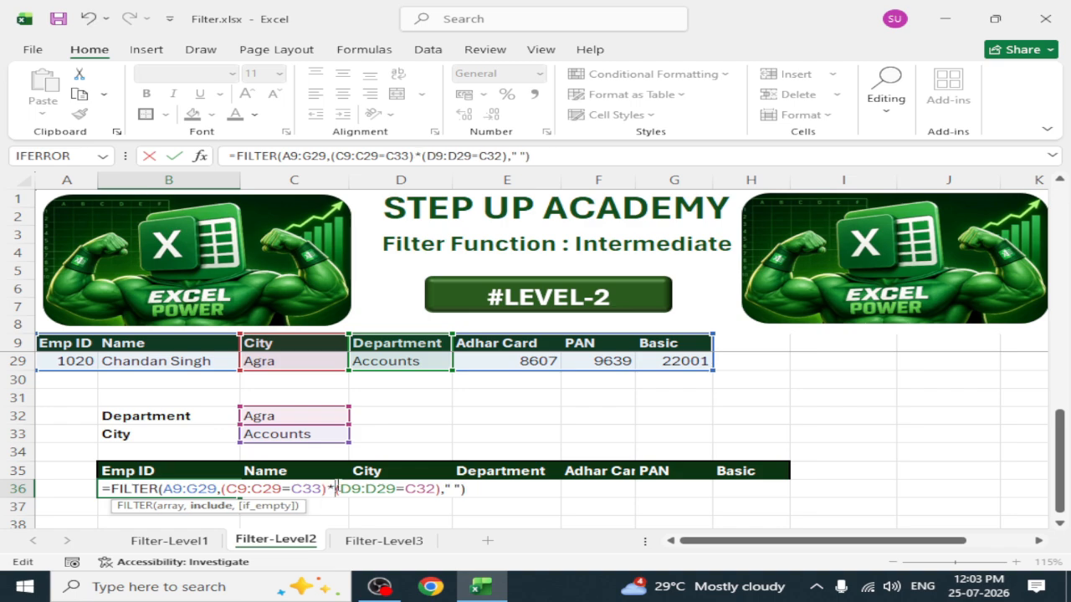
pyautogui.press('Return')
# Step: Enter "Lucknow" in criteria cell C32
pyautogui.click(315, 411)
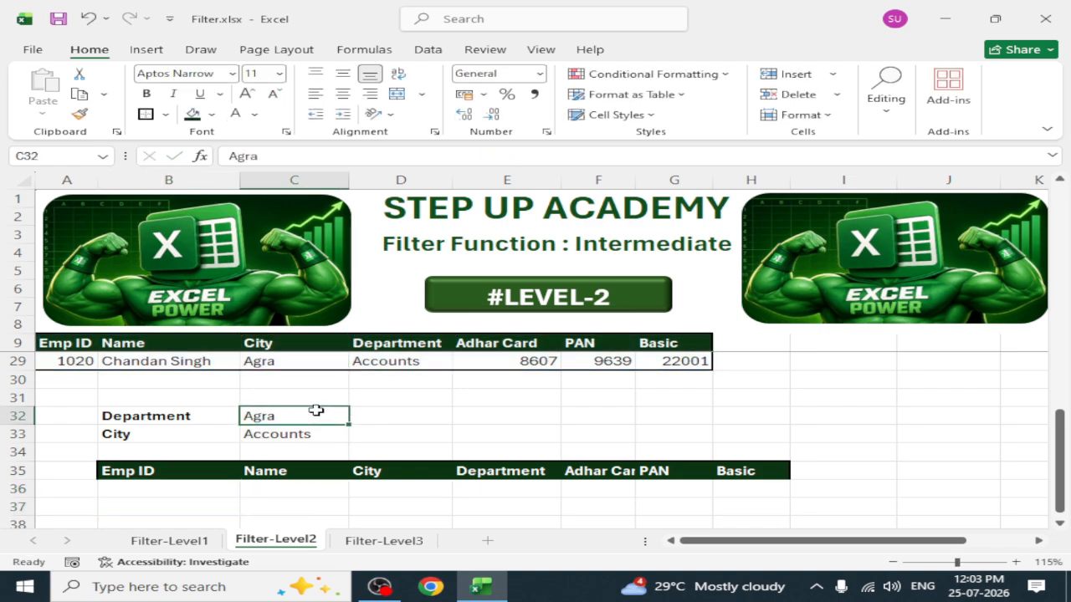
pyautogui.scroll(6, 317, 410)
pyautogui.write('Lucknow')
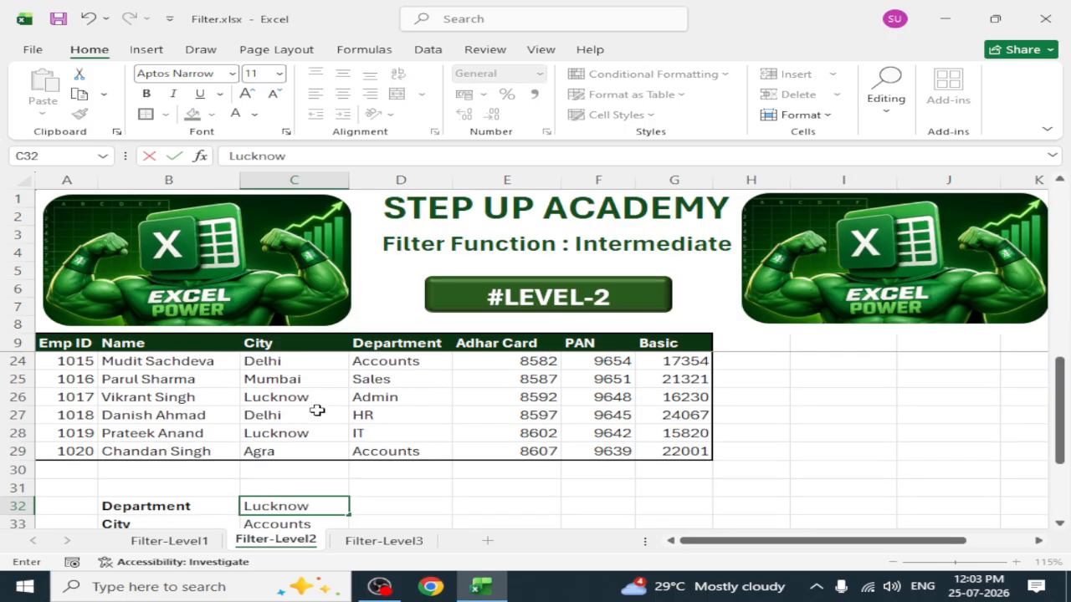
pyautogui.press('Return')
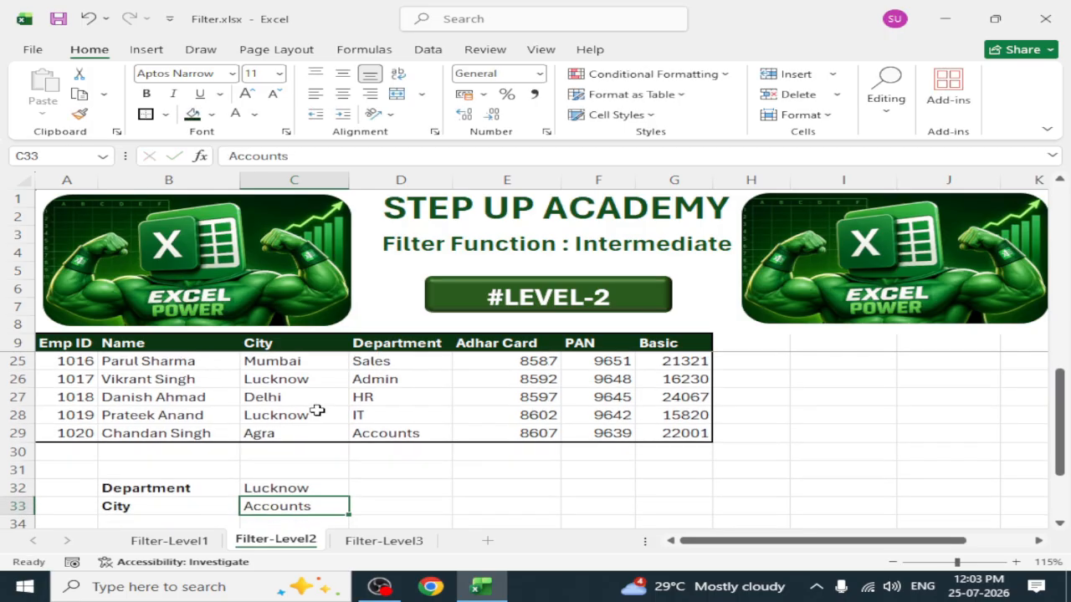
pyautogui.scroll(-3, 317, 410)
pyautogui.scroll(1, 320, 410)
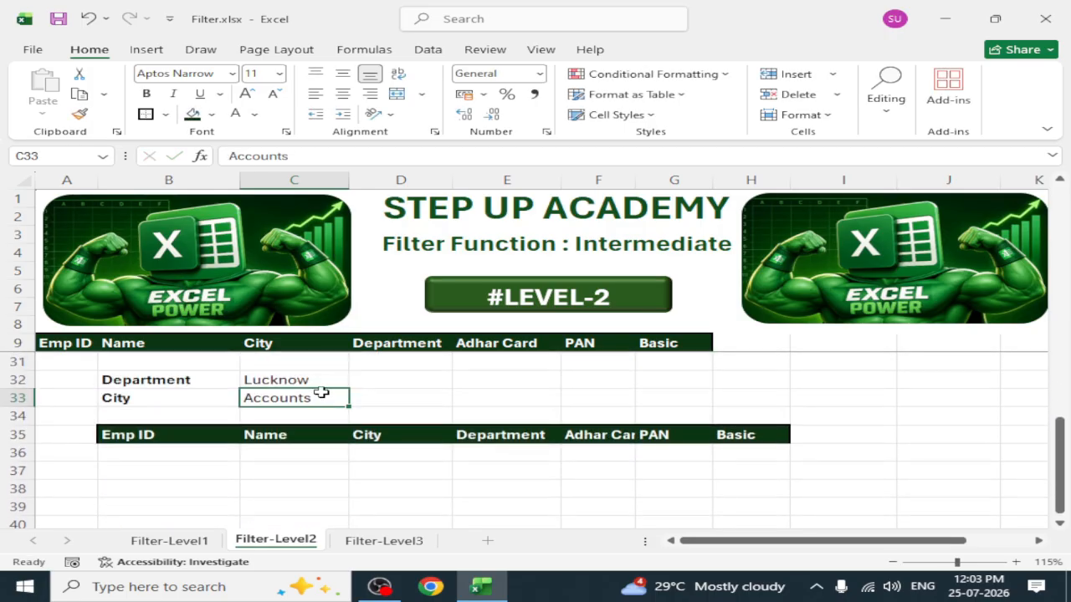
# Step: Clear both criteria cells and refill them with "Accounts" as the department in C32 and "Agra" as the city in C33
pyautogui.click(318, 379)
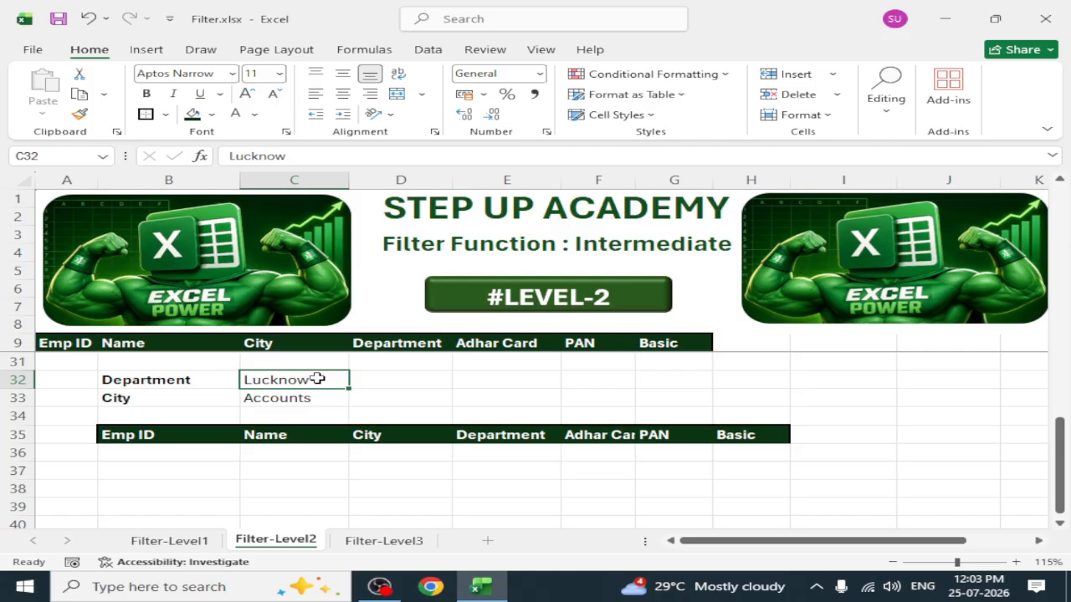
pyautogui.click(313, 398)
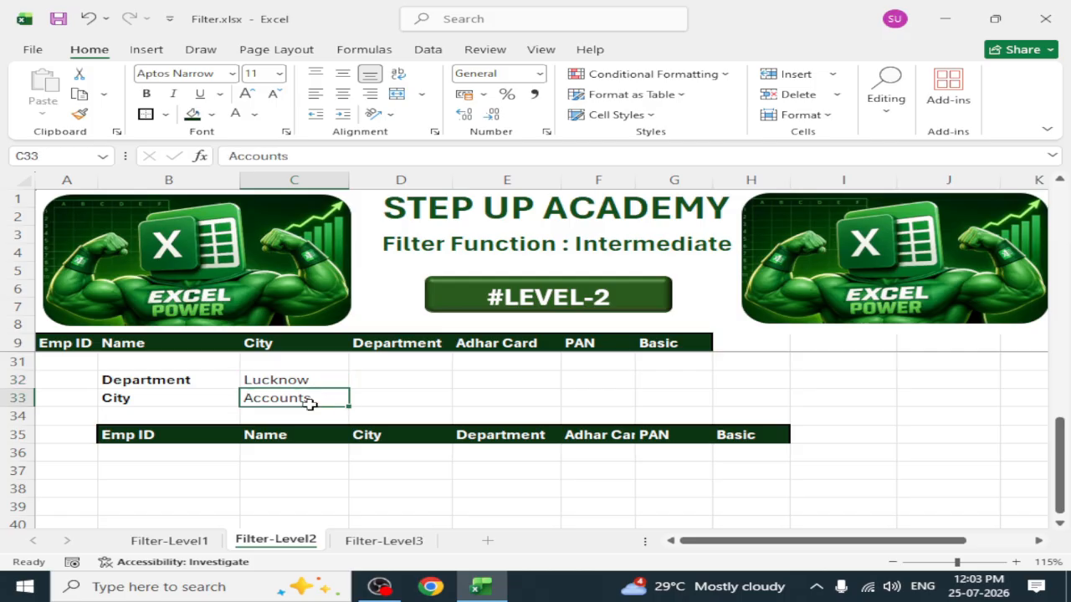
pyautogui.press('Delete')
pyautogui.press('Up')
pyautogui.press('Delete')
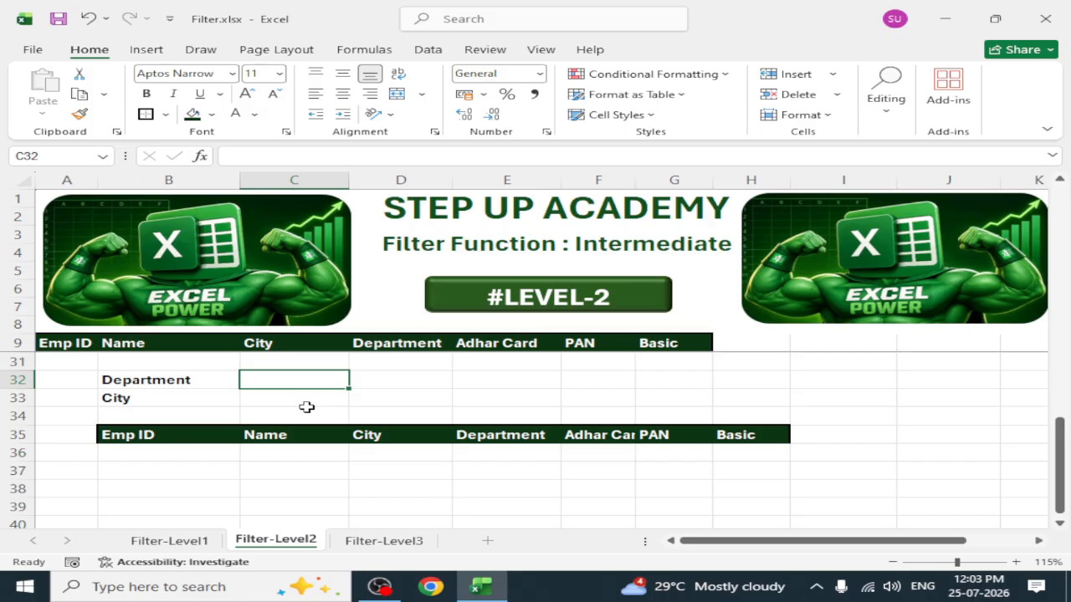
pyautogui.write('A')
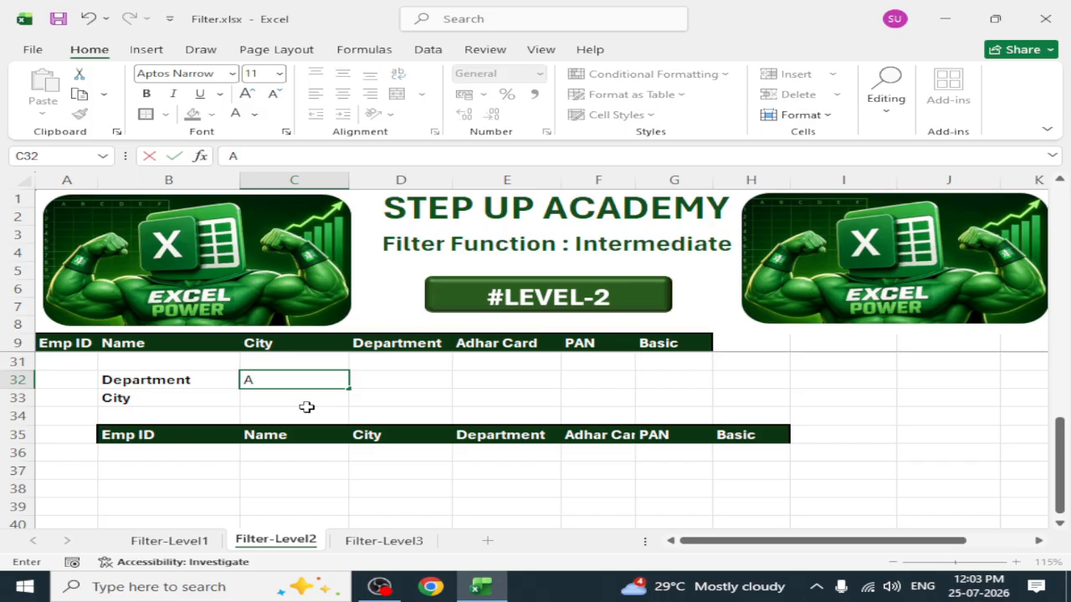
pyautogui.write('ccounts')
pyautogui.press('Return')
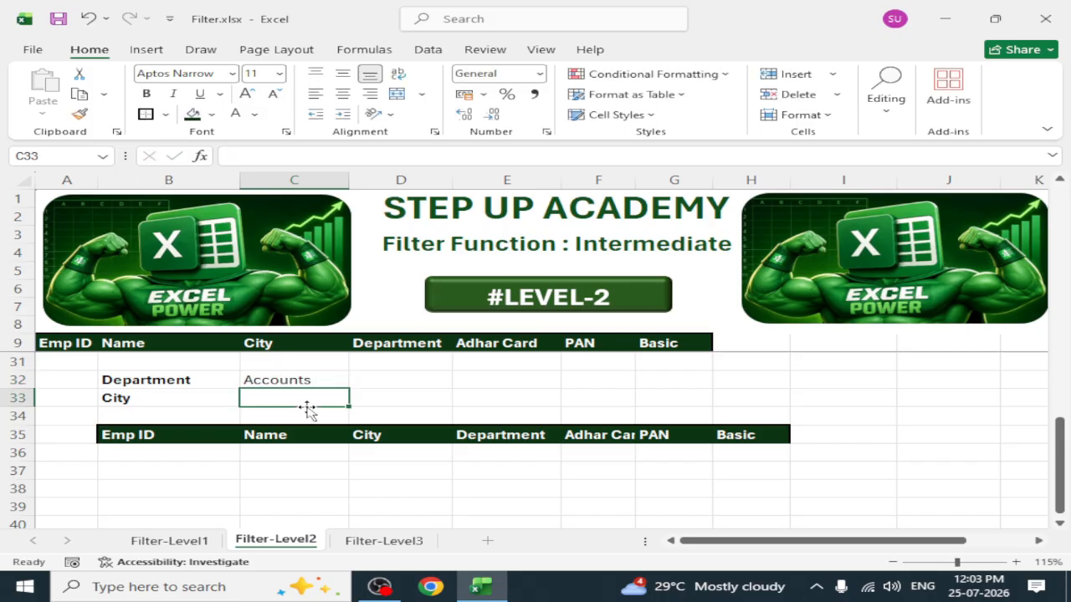
pyautogui.write('Agra')
pyautogui.press('Return')
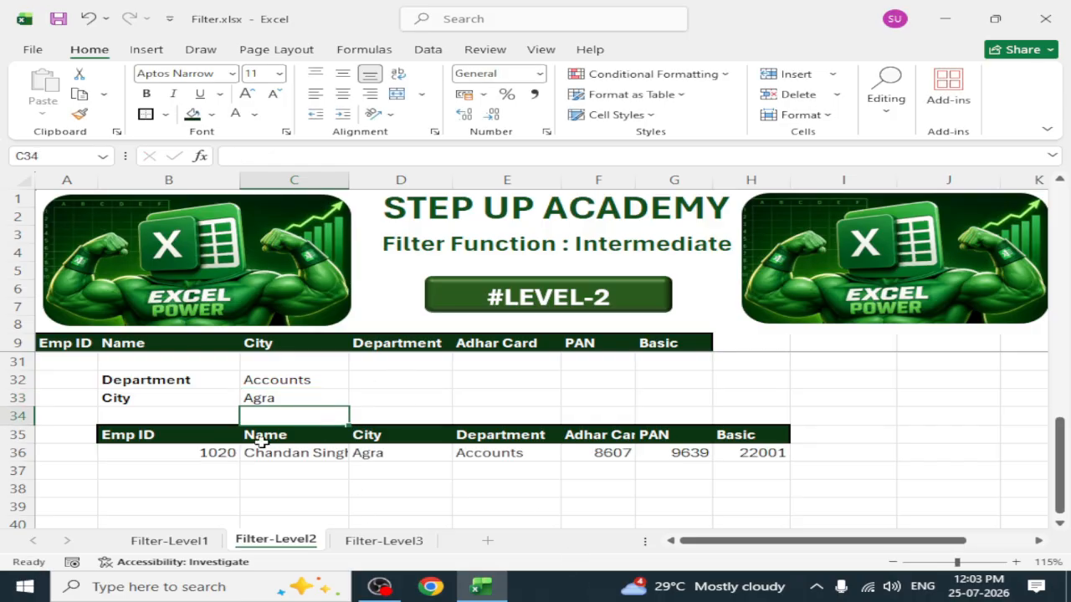
# Step: Change the criteria to department "IT" in C32 and city "Lucknow" in C33
pyautogui.click(164, 450)
pyautogui.scroll(2, 322, 422)
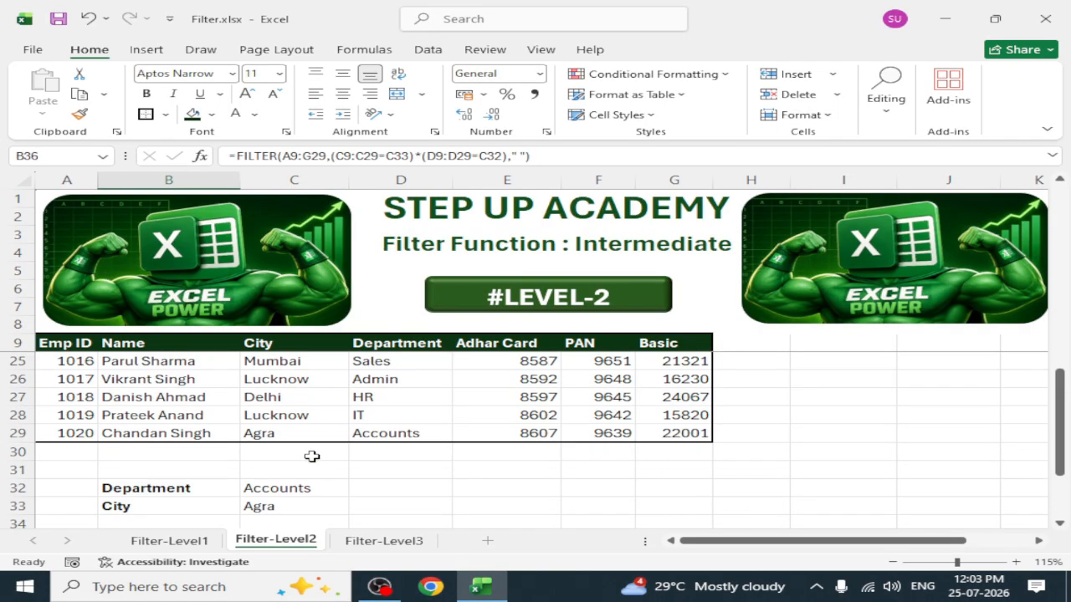
pyautogui.scroll(-1, 311, 455)
pyautogui.click(308, 433)
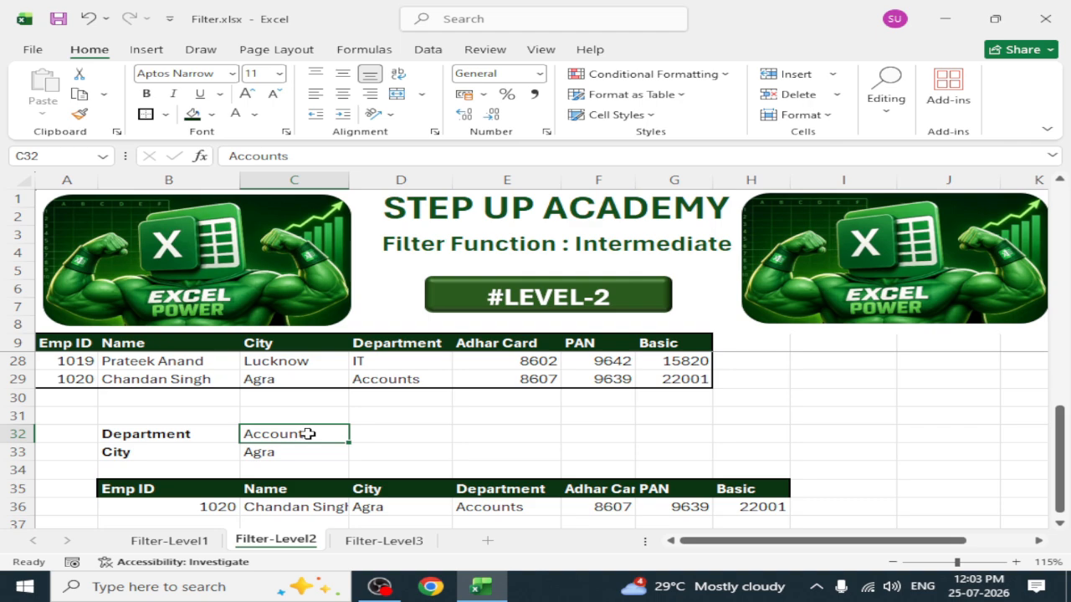
pyautogui.write('IT')
pyautogui.press('Return')
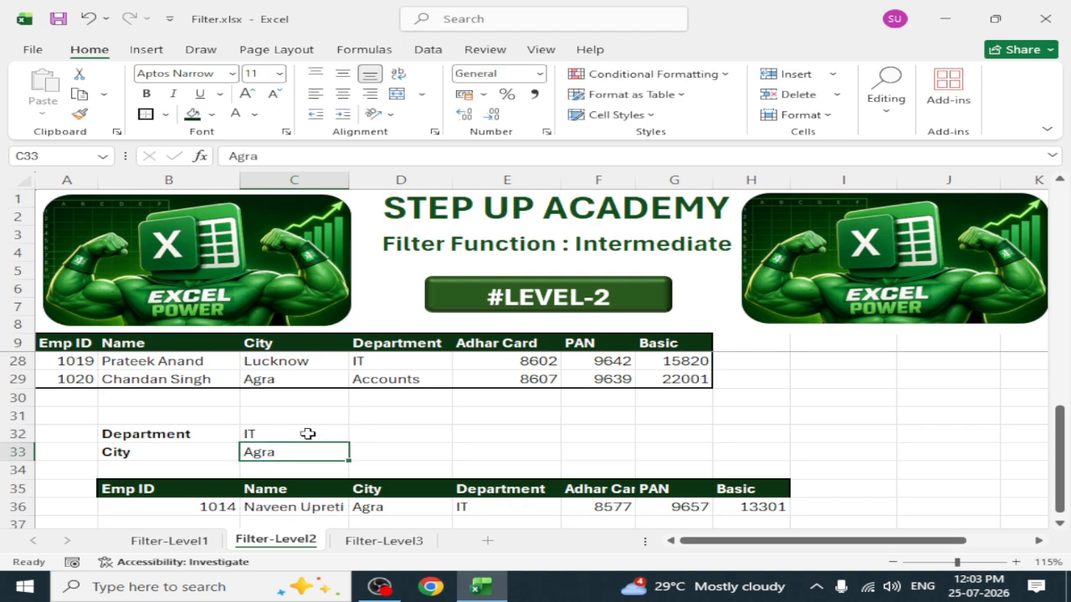
pyautogui.write('Luck')
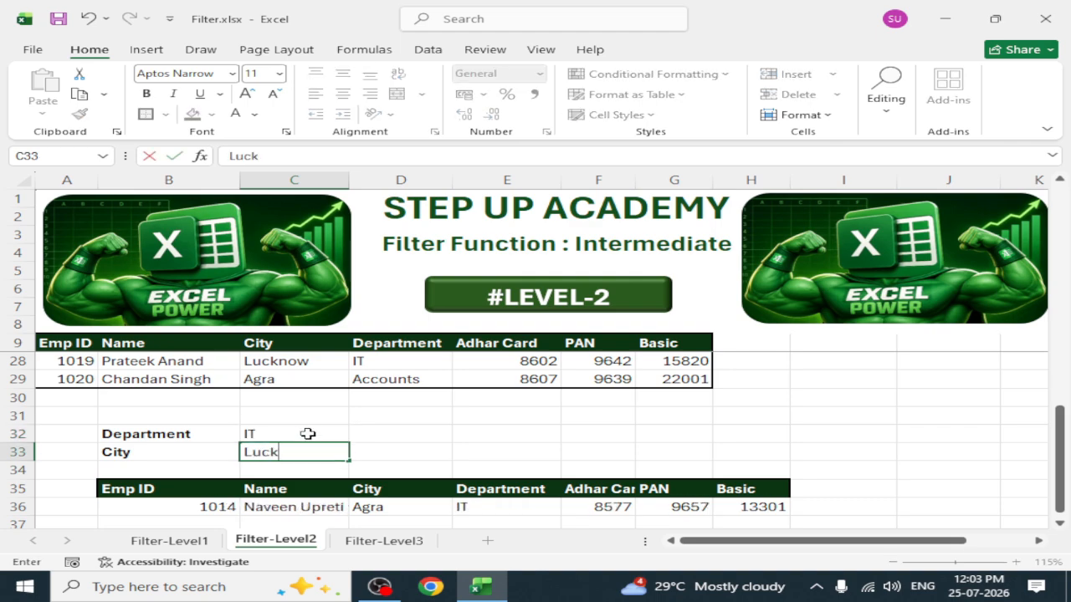
pyautogui.write('now')
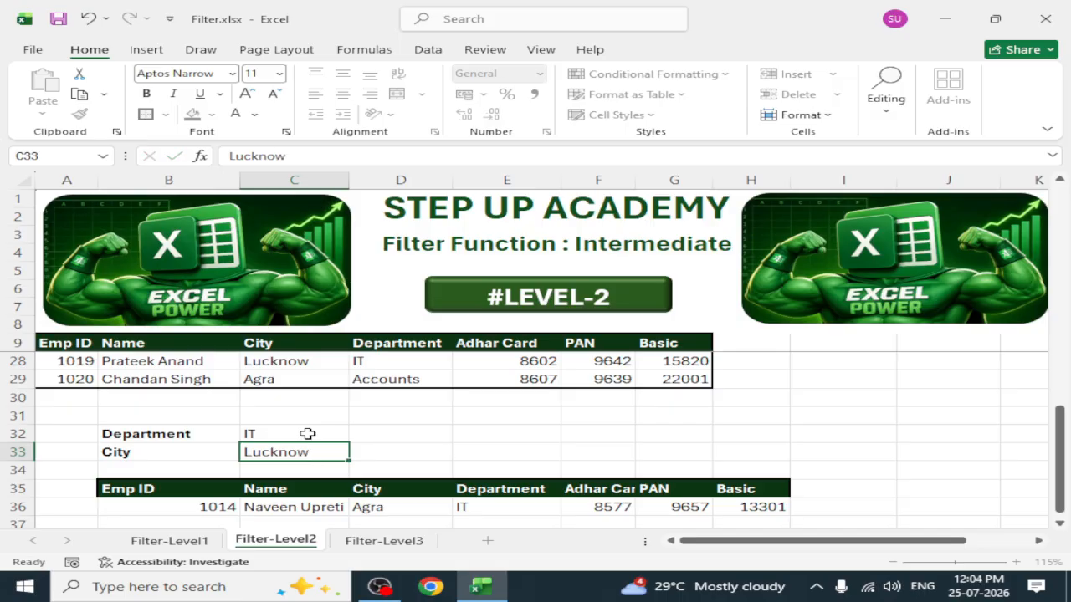
pyautogui.press('Return')
pyautogui.scroll(-1, 322, 437)
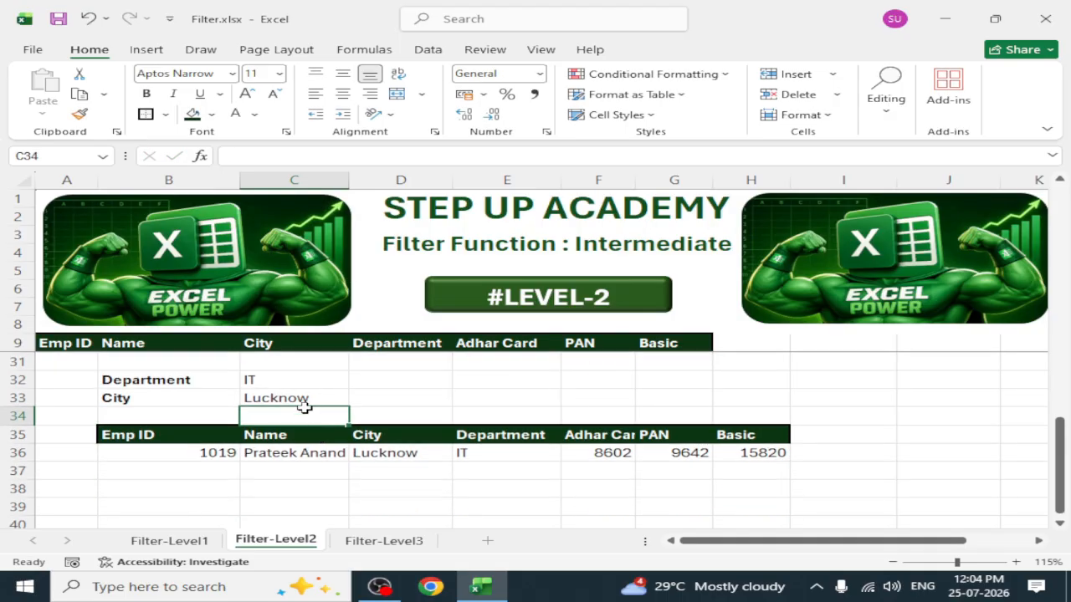
# Step: Set the department criterion in C32 to "Sales" and review the filtered records below
pyautogui.click(307, 387)
pyautogui.scroll(2, 306, 387)
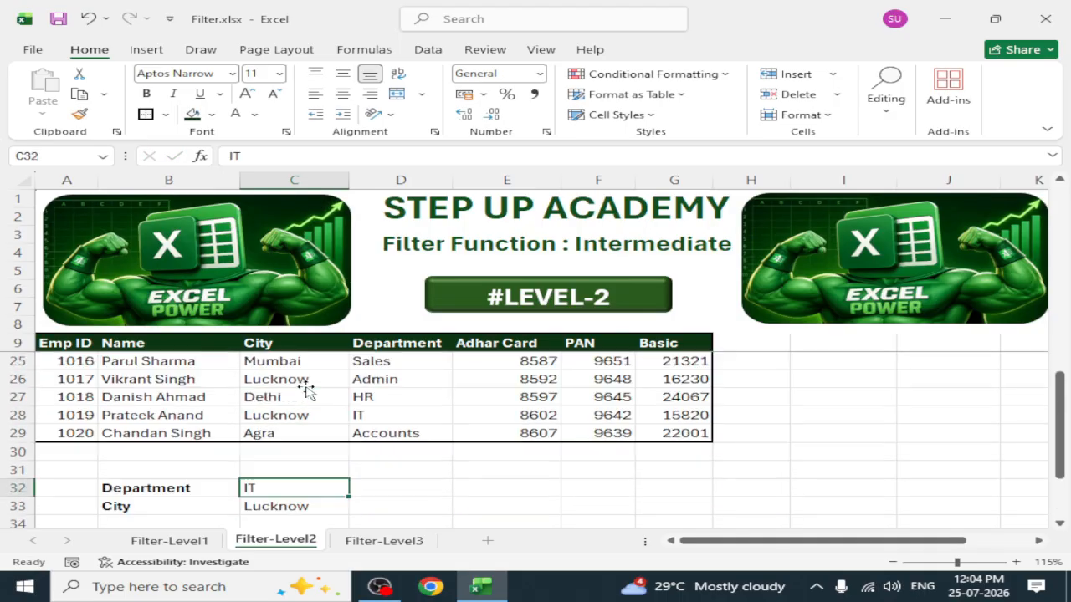
pyautogui.scroll(1, 331, 459)
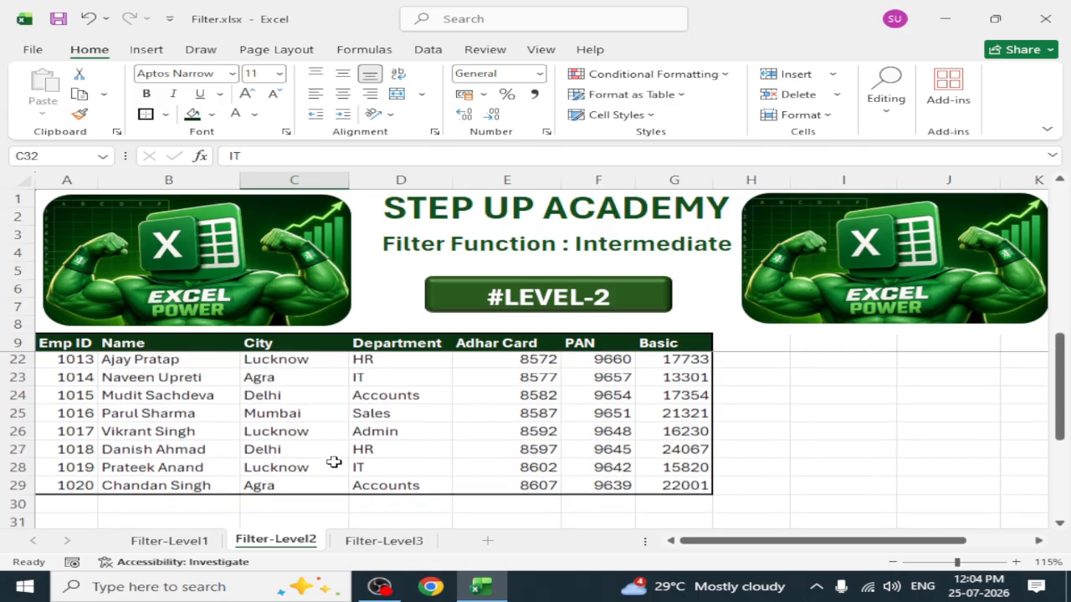
pyautogui.scroll(-2, 327, 462)
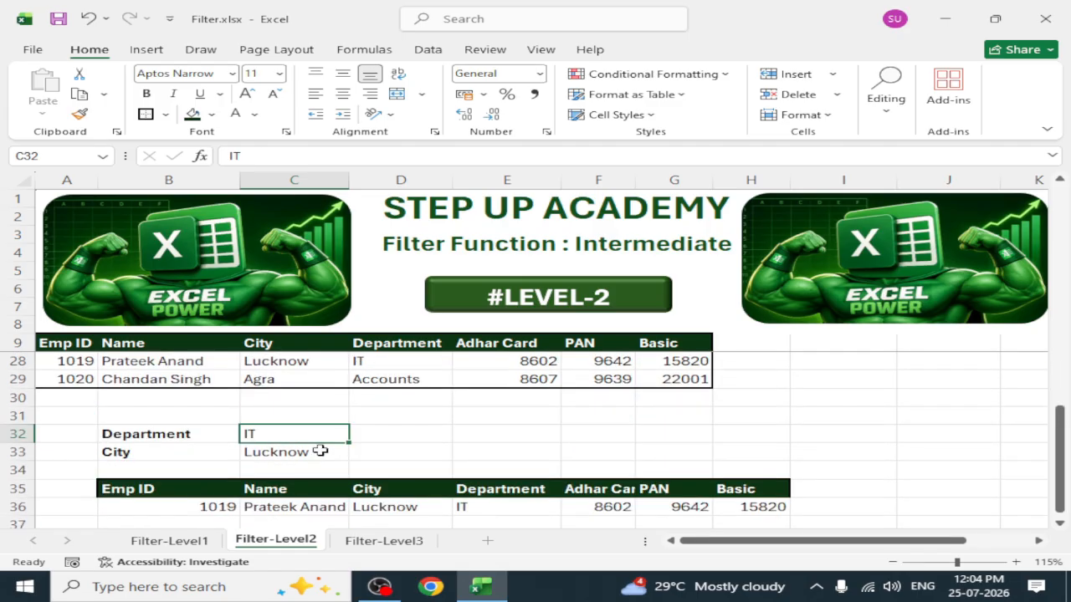
pyautogui.write('Sales')
pyautogui.press('Return')
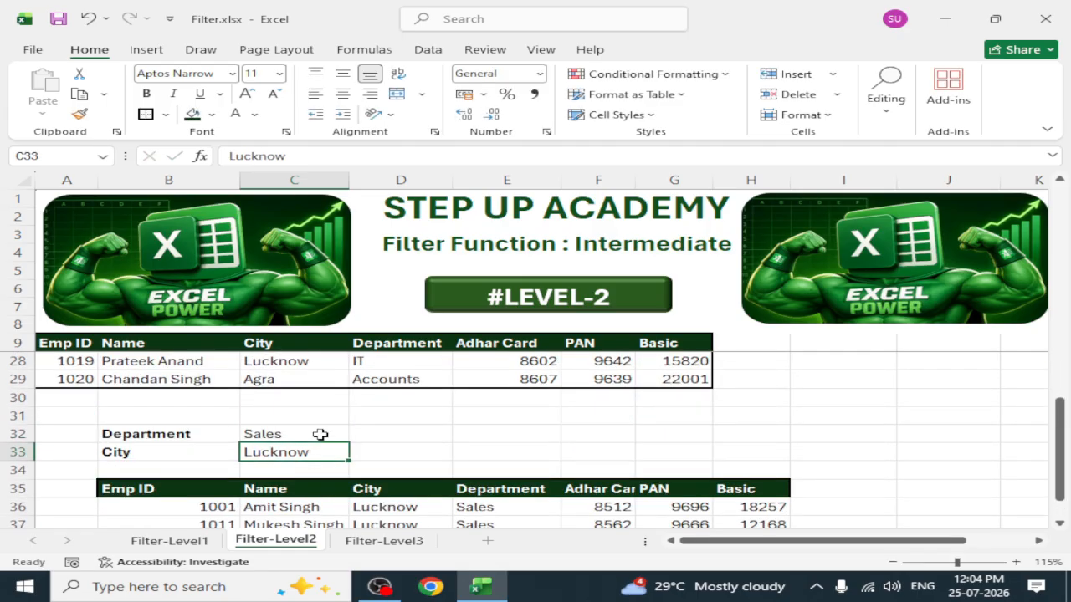
pyautogui.scroll(-2, 318, 437)
pyautogui.scroll(2, 440, 483)
pyautogui.scroll(-1, 243, 449)
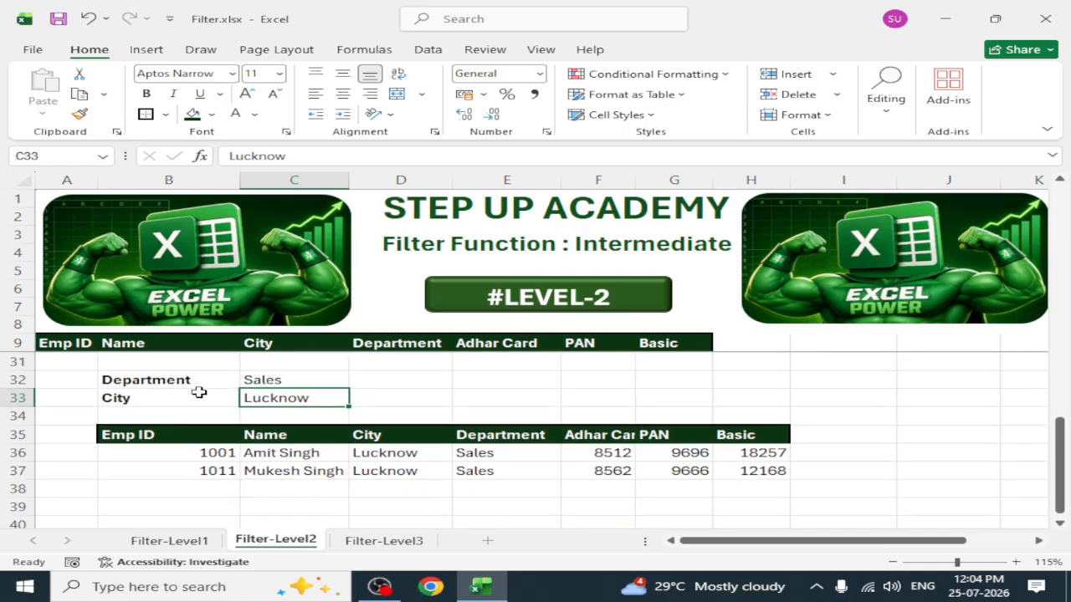
# Step: Open the Filter-Level3 sheet and look through its employee table
pyautogui.click(385, 541)
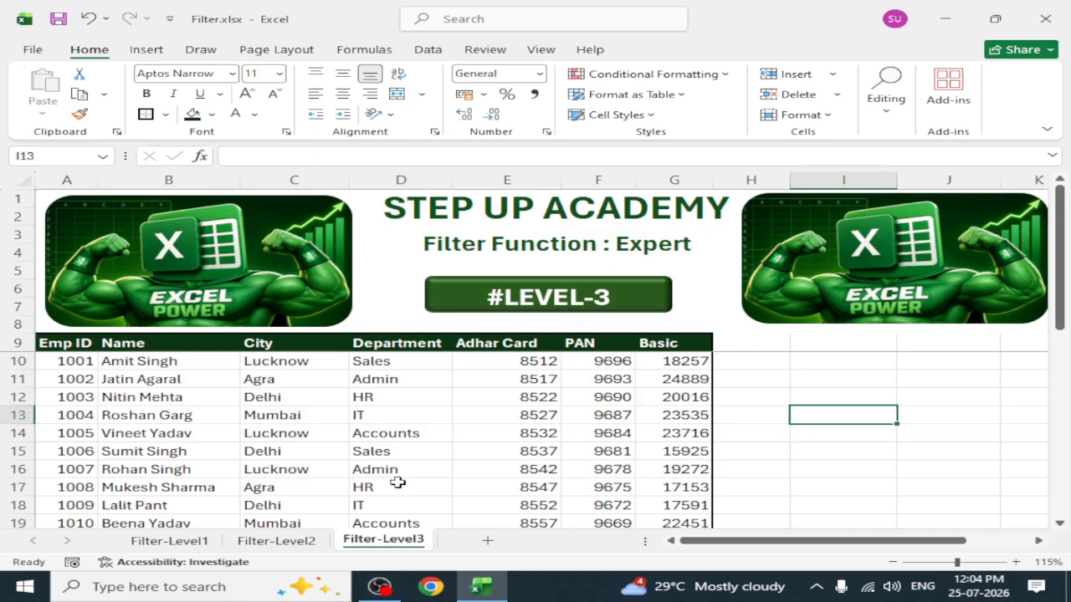
pyautogui.scroll(-2, 398, 483)
pyautogui.scroll(-2, 397, 483)
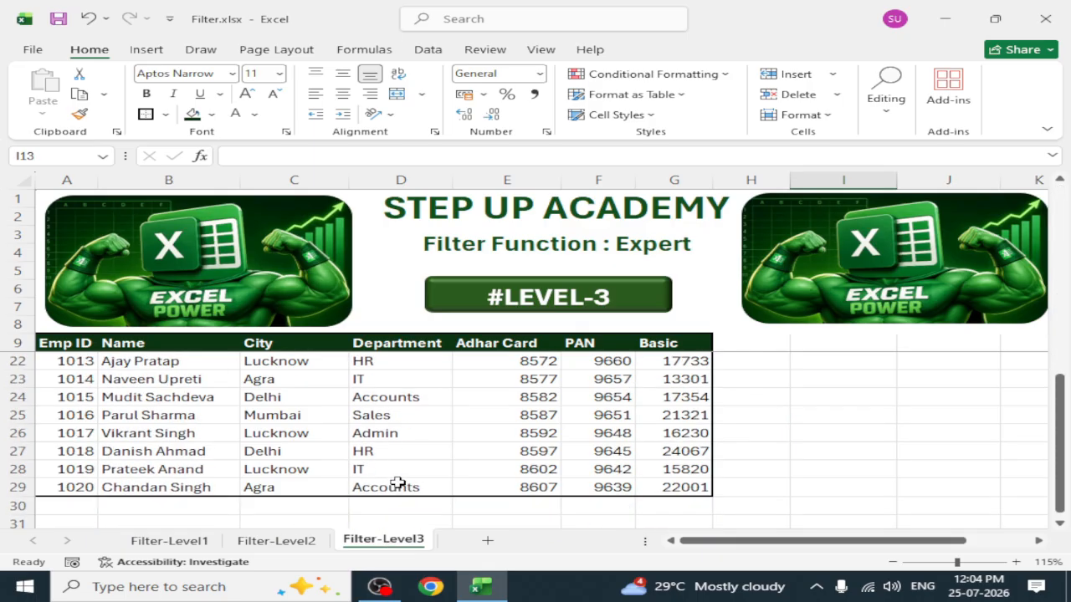
pyautogui.scroll(-2, 397, 482)
pyautogui.scroll(6, 398, 483)
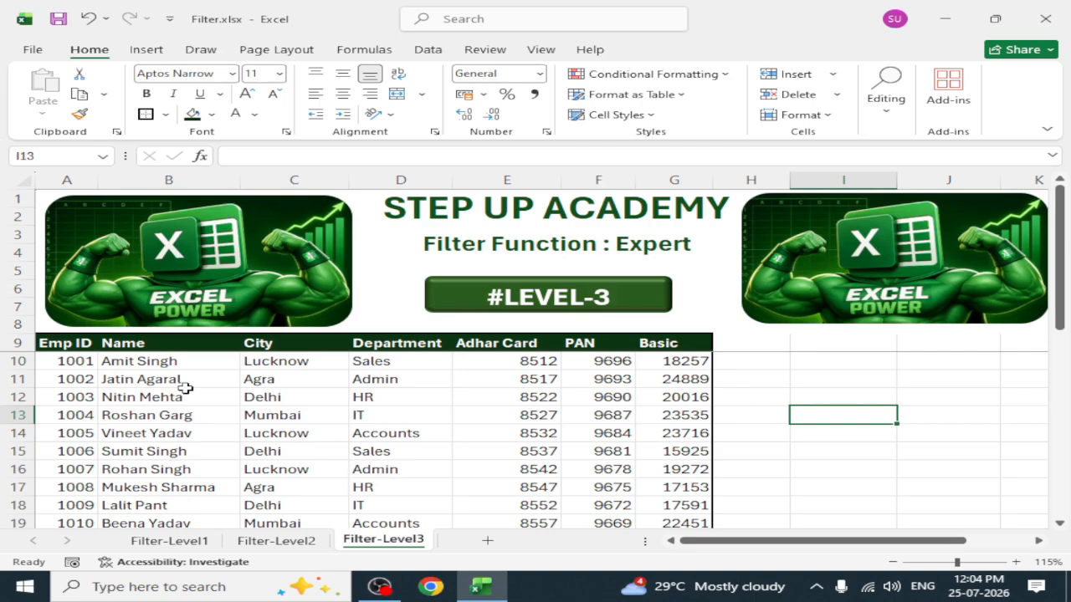
# Step: Examine the Name, Department and Basic columns of the employee table on Filter-Level3
pyautogui.moveTo(153, 343); pyautogui.dragTo(151, 505)
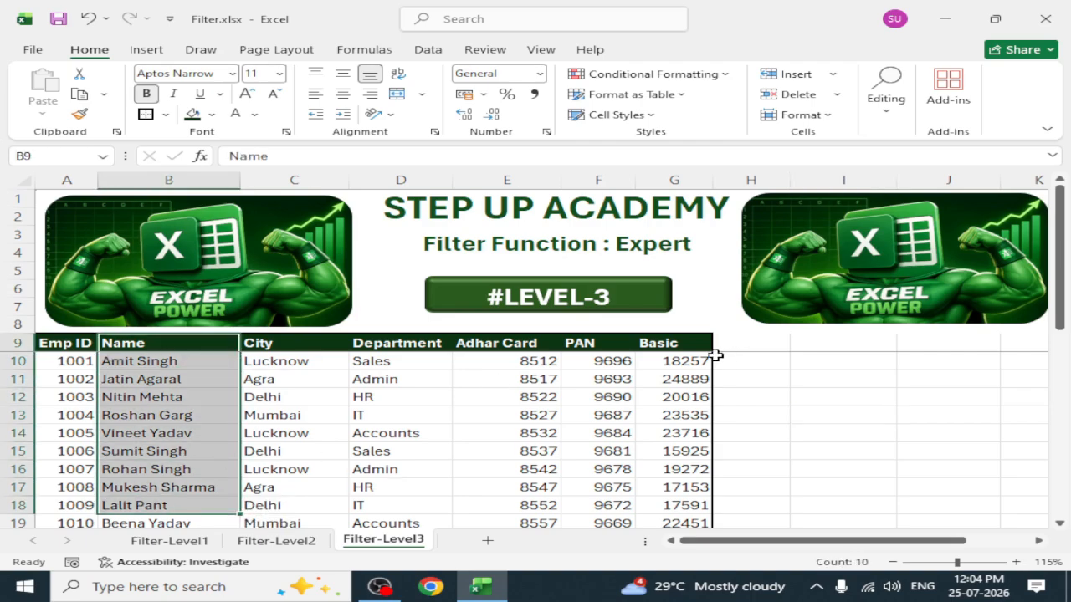
pyautogui.moveTo(678, 345); pyautogui.dragTo(646, 482)
pyautogui.moveTo(359, 344); pyautogui.dragTo(358, 452)
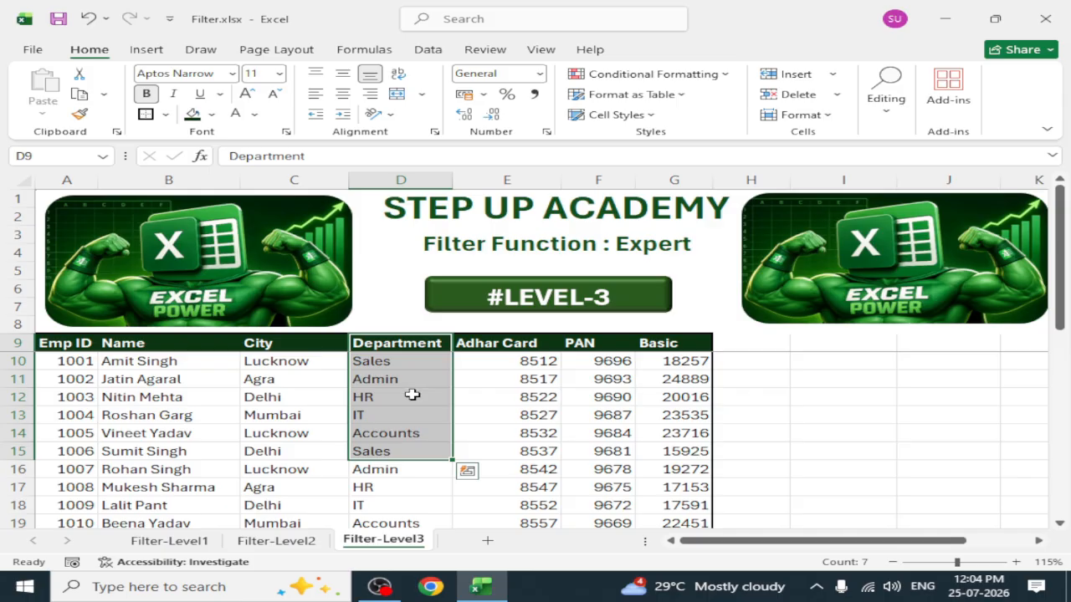
pyautogui.click(412, 395)
pyautogui.moveTo(393, 349); pyautogui.dragTo(387, 487)
pyautogui.moveTo(179, 347); pyautogui.dragTo(189, 479)
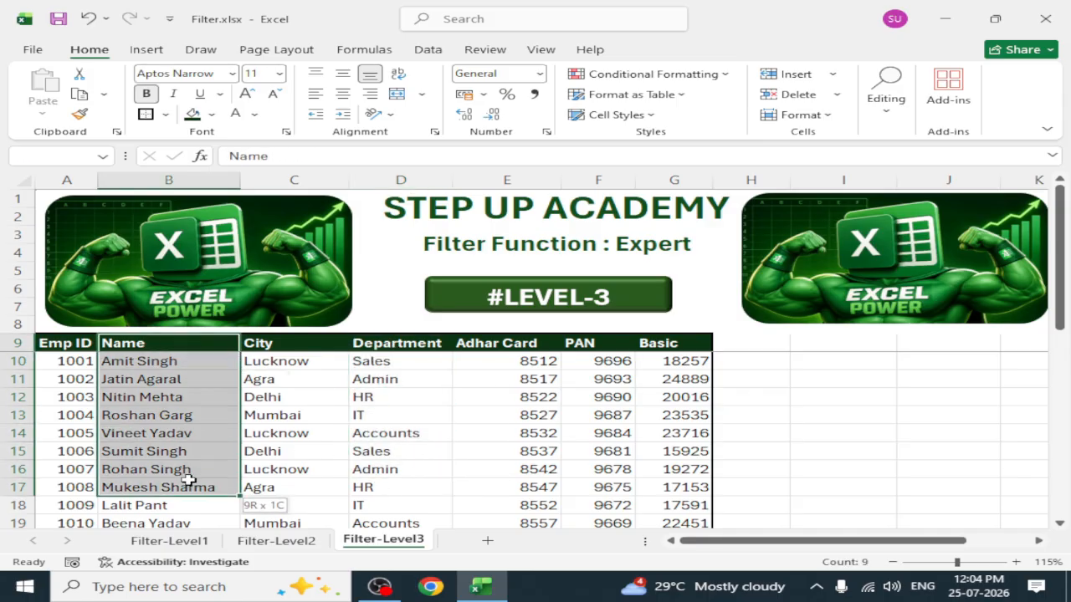
pyautogui.scroll(-4, 356, 471)
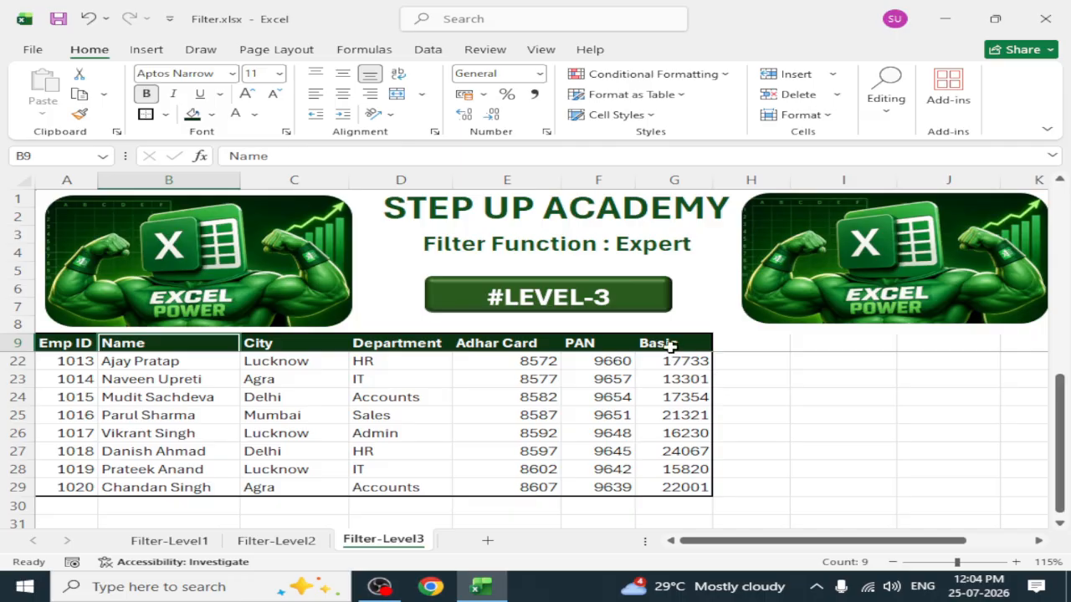
pyautogui.moveTo(669, 345); pyautogui.dragTo(674, 468)
pyautogui.scroll(-5, 538, 509)
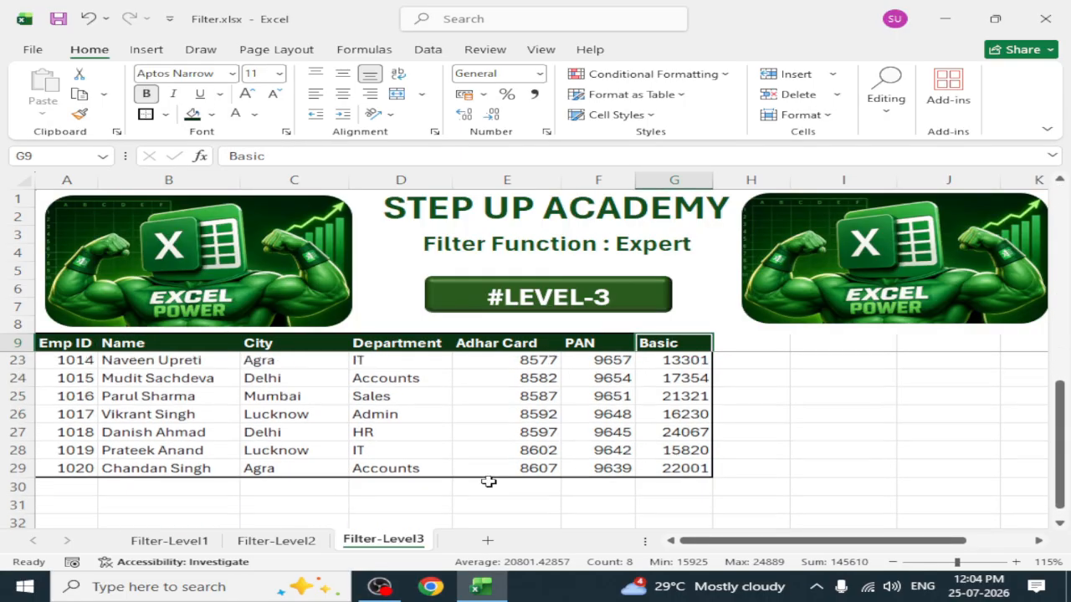
# Step: Enter the label "Department" in B31 below the employee table and make it bold
pyautogui.scroll(-2, 489, 481)
pyautogui.click(184, 416)
pyautogui.write('De')
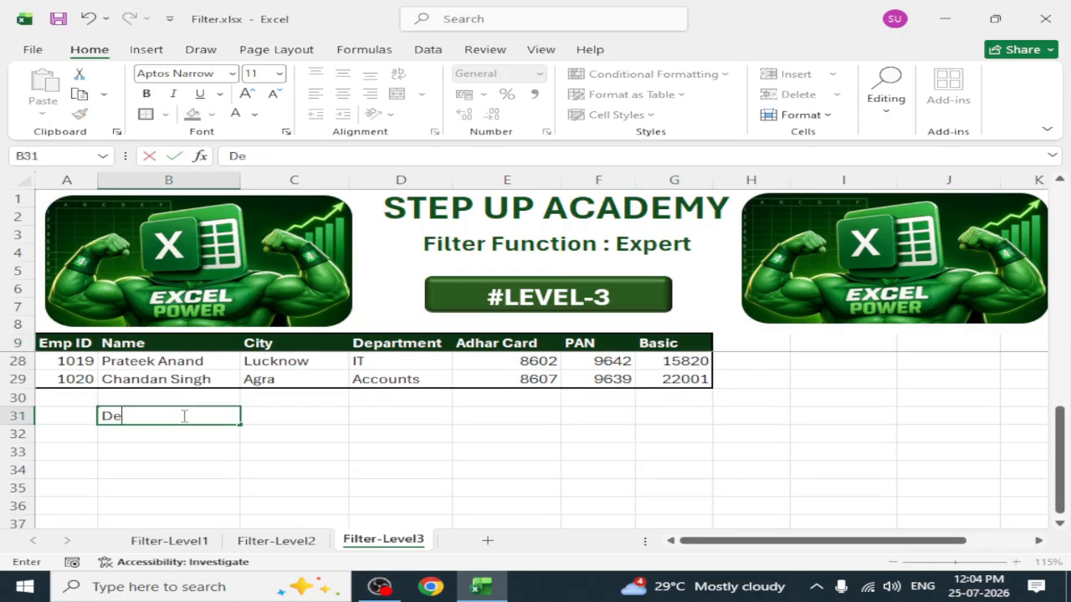
pyautogui.write('partment')
pyautogui.press('Return')
pyautogui.click(183, 416)
pyautogui.hotkey('ctrl', 'b')
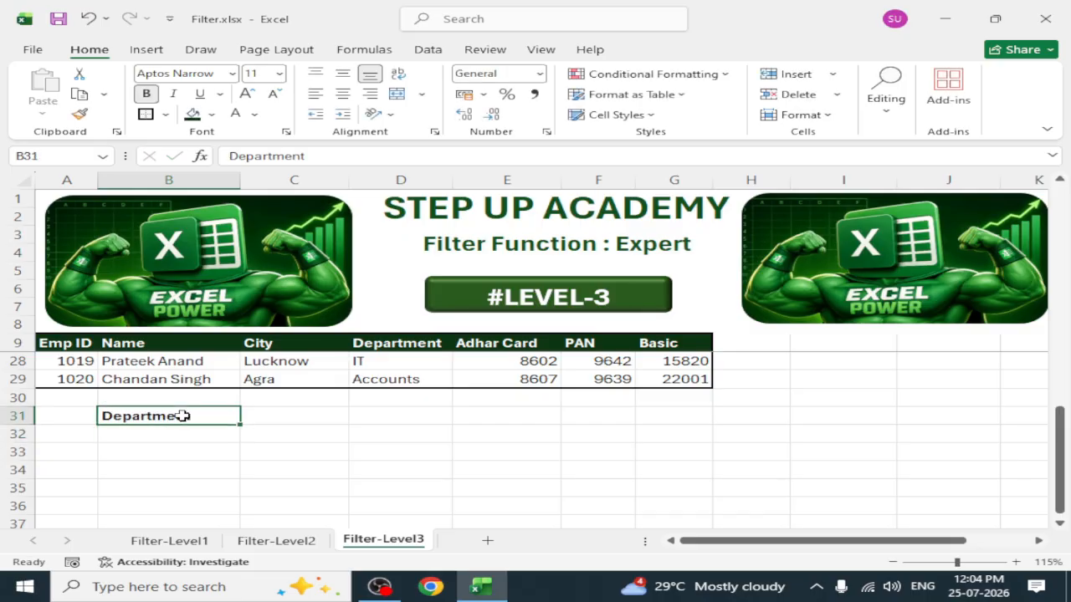
# Step: Copy the Name header from B9 into B33 to head the first output column
pyautogui.press('Down')
pyautogui.press('Down')
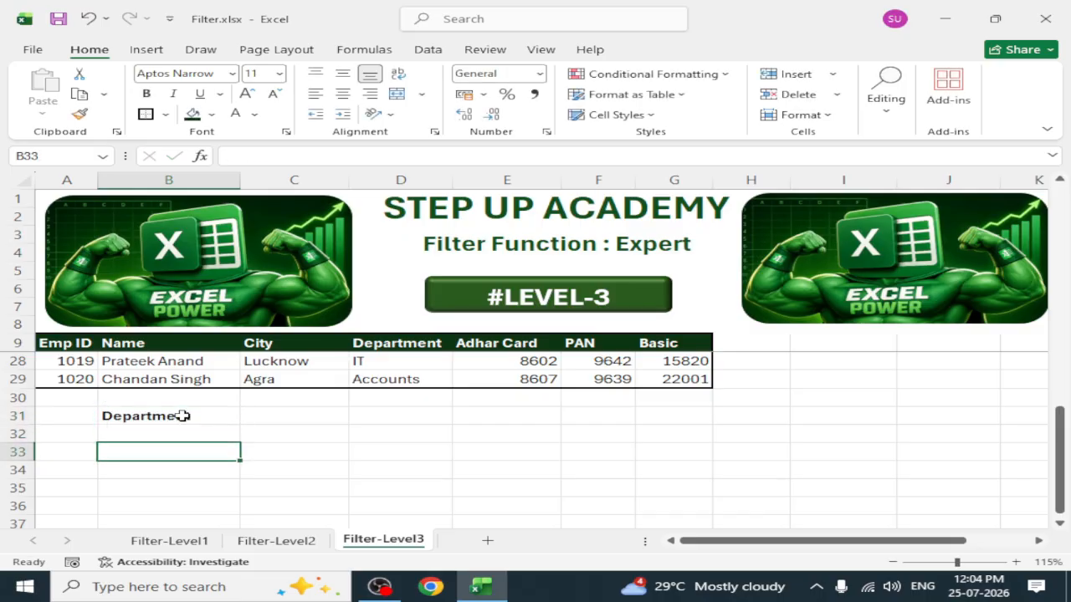
pyautogui.click(62, 343)
pyautogui.click(127, 343)
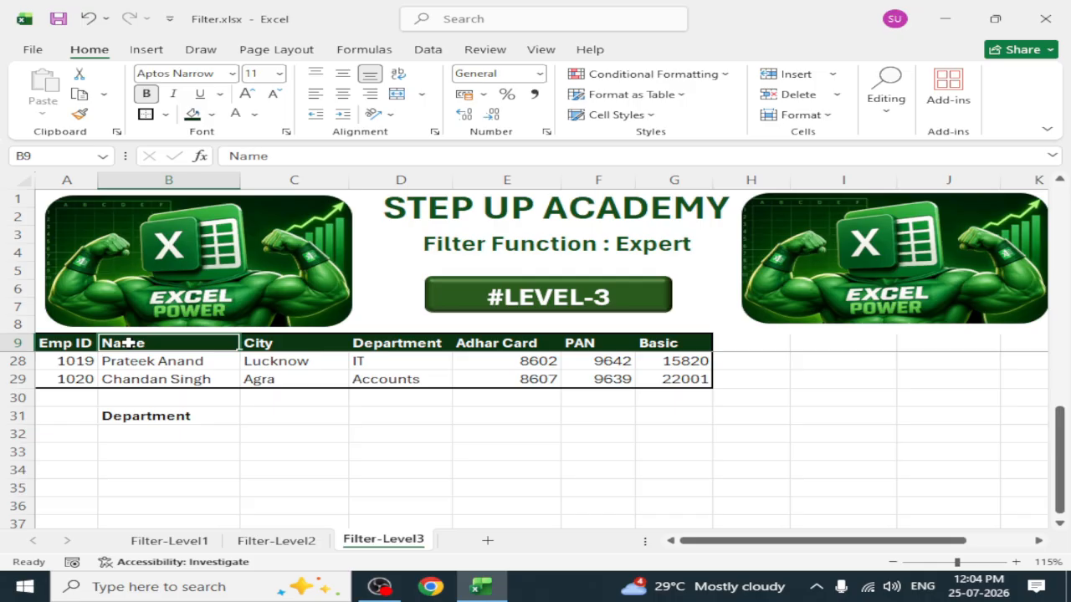
pyautogui.hotkey('ctrl', 'c')
pyautogui.click(187, 433)
pyautogui.click(193, 450)
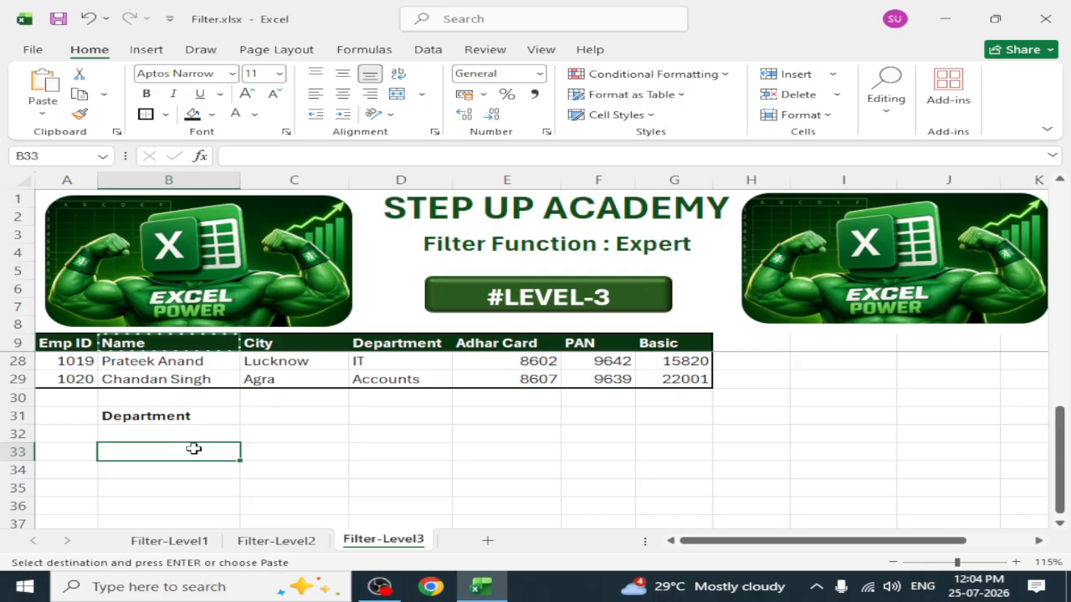
pyautogui.hotkey('ctrl', 'v')
# Step: Copy the Basic header from G9 into C33 beside the Name header
pyautogui.click(293, 451)
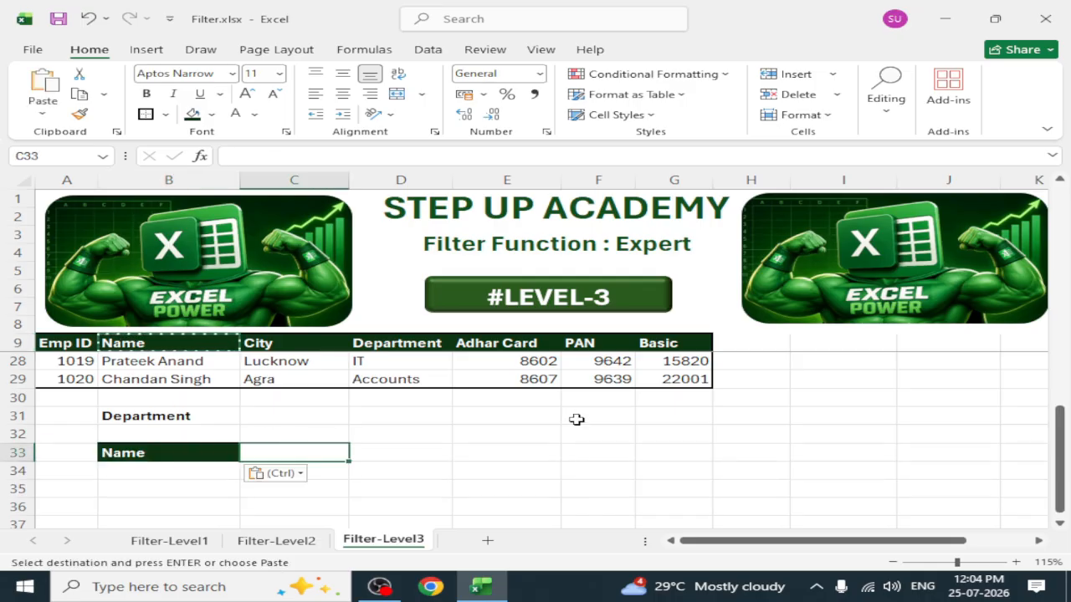
pyautogui.click(644, 346)
pyautogui.hotkey('ctrl', 'c')
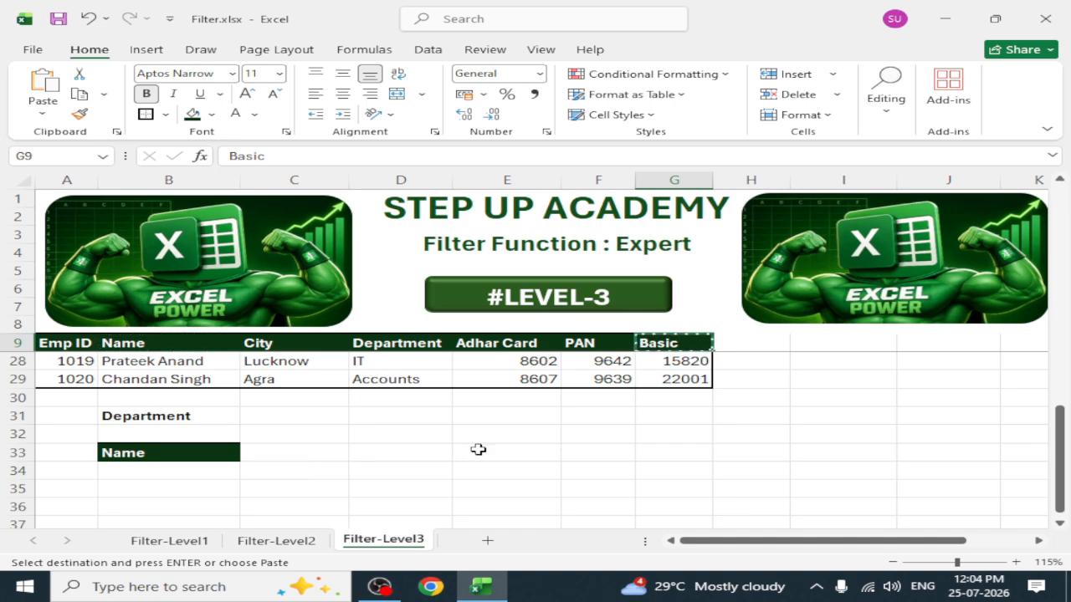
pyautogui.click(322, 450)
pyautogui.hotkey('ctrl', 'v')
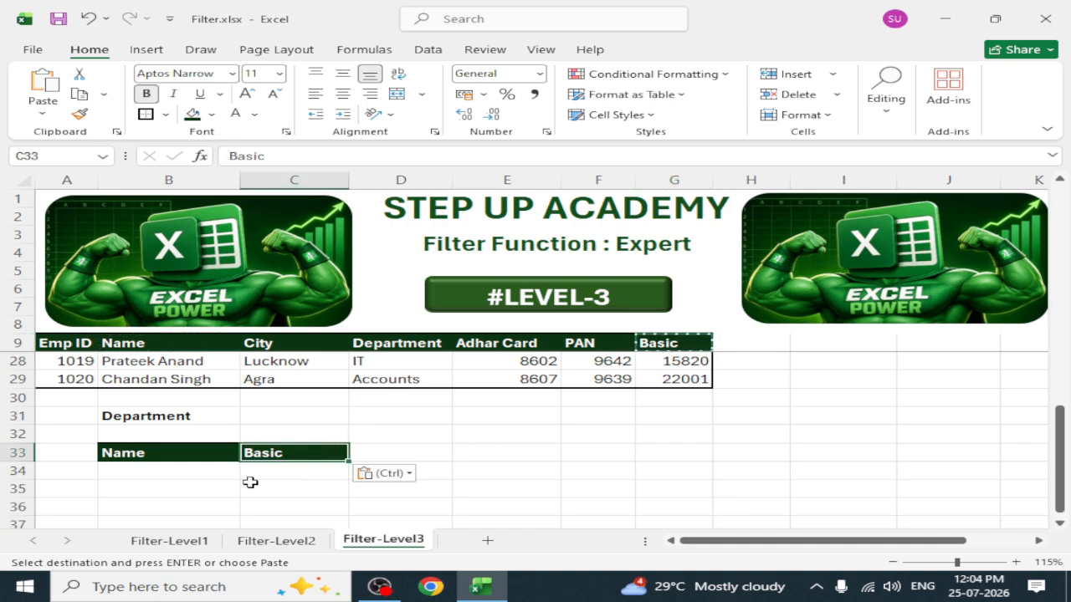
# Step: Start a FILTER formula in B34 with the Name column range B9:B29 as its array
pyautogui.click(210, 473)
pyautogui.write('=')
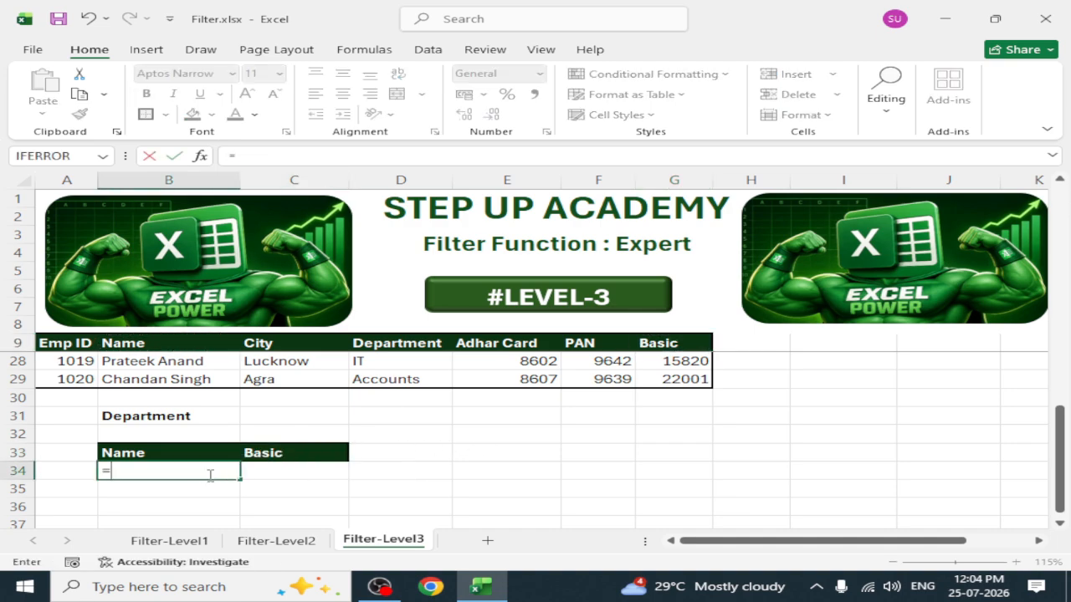
pyautogui.write('filter')
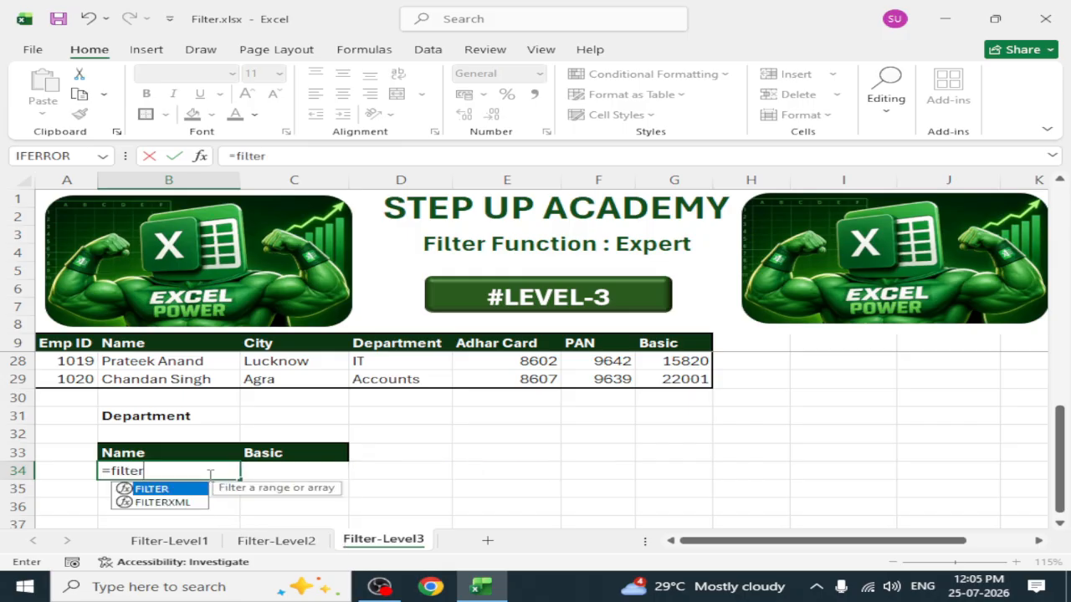
pyautogui.write('(')
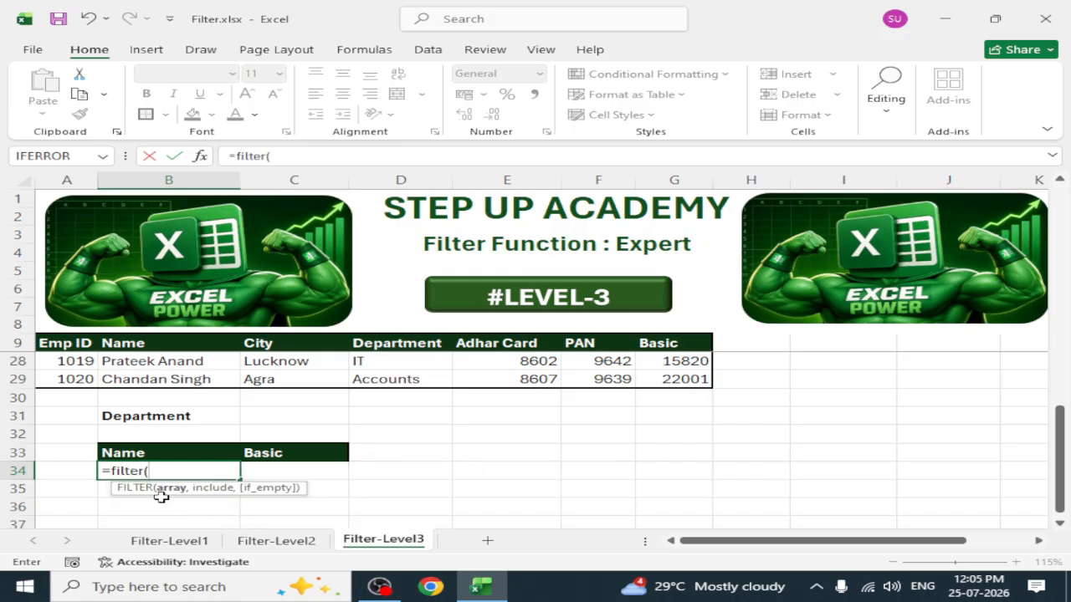
pyautogui.scroll(6, 176, 416)
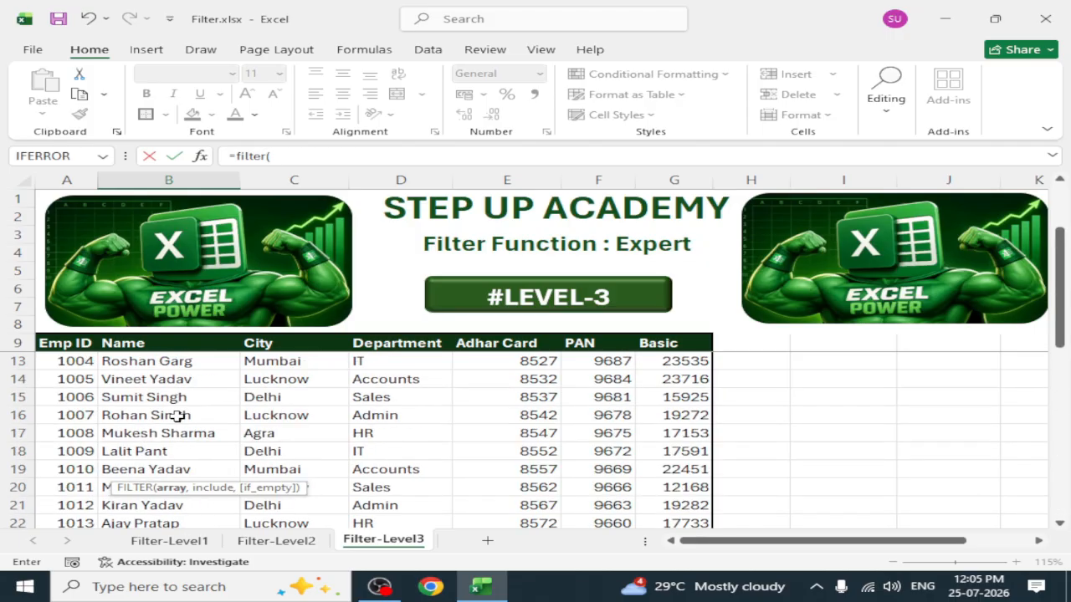
pyautogui.moveTo(164, 343); pyautogui.dragTo(217, 488)
pyautogui.scroll(-3, 339, 438)
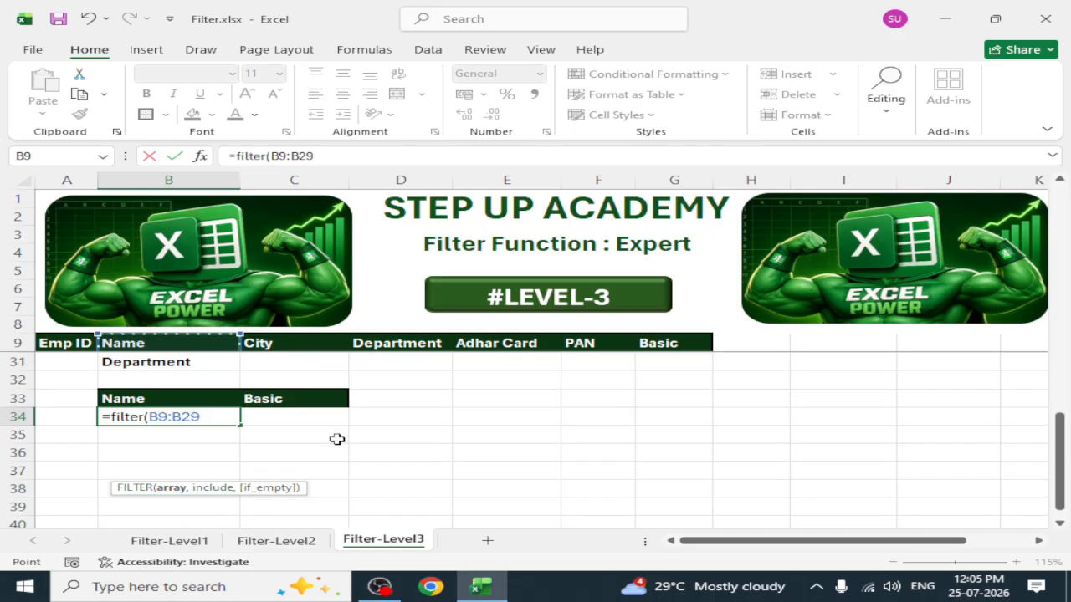
# Step: Complete the B34 formula with the condition D9:D29=C31 and " " as the if_empty value
pyautogui.write(',')
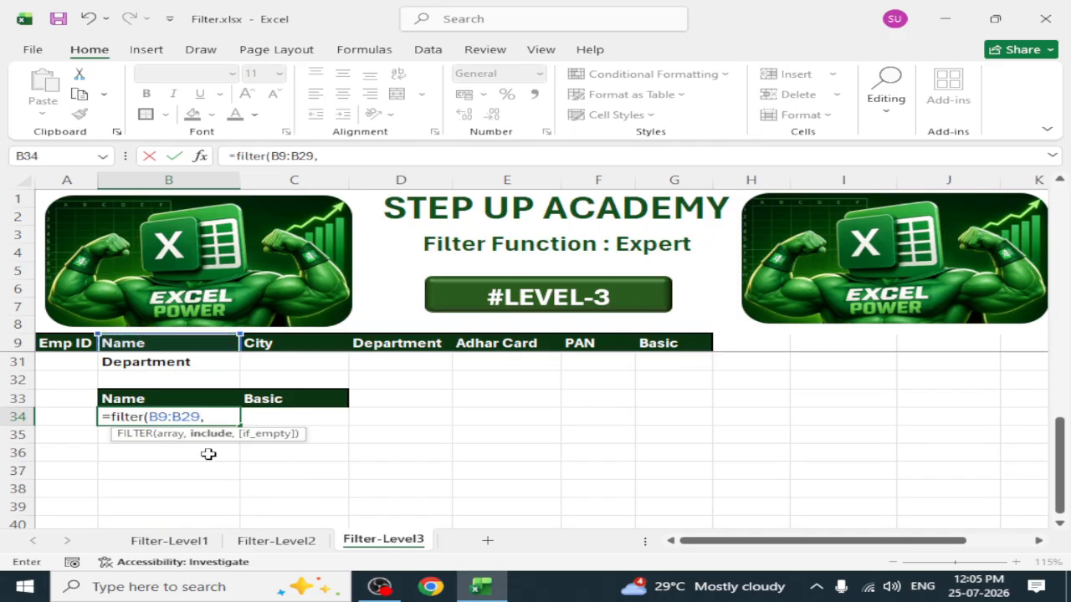
pyautogui.scroll(7, 376, 463)
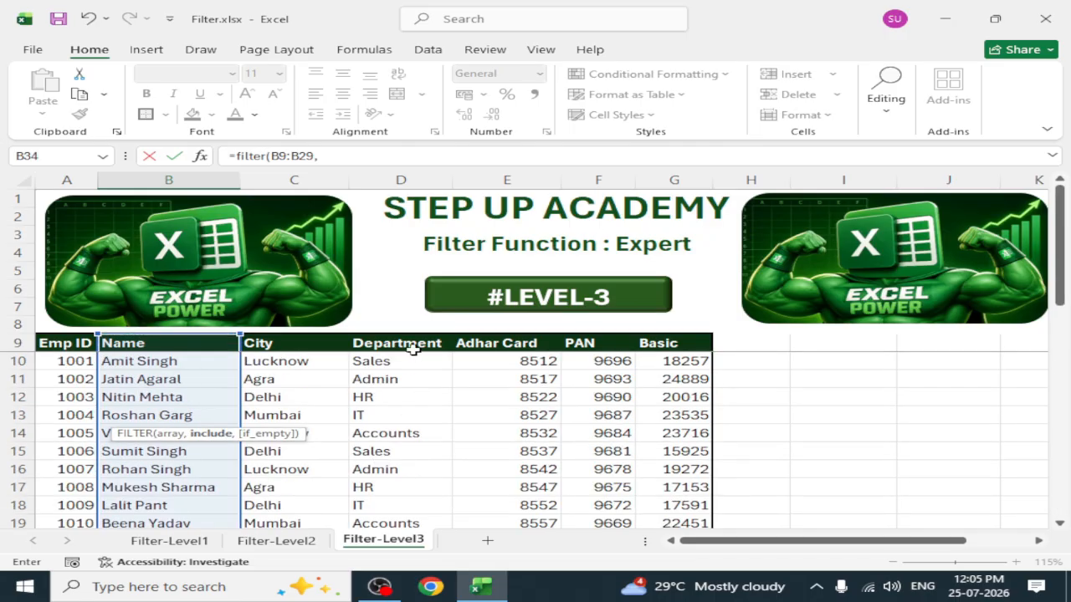
pyautogui.moveTo(412, 352); pyautogui.dragTo(402, 502)
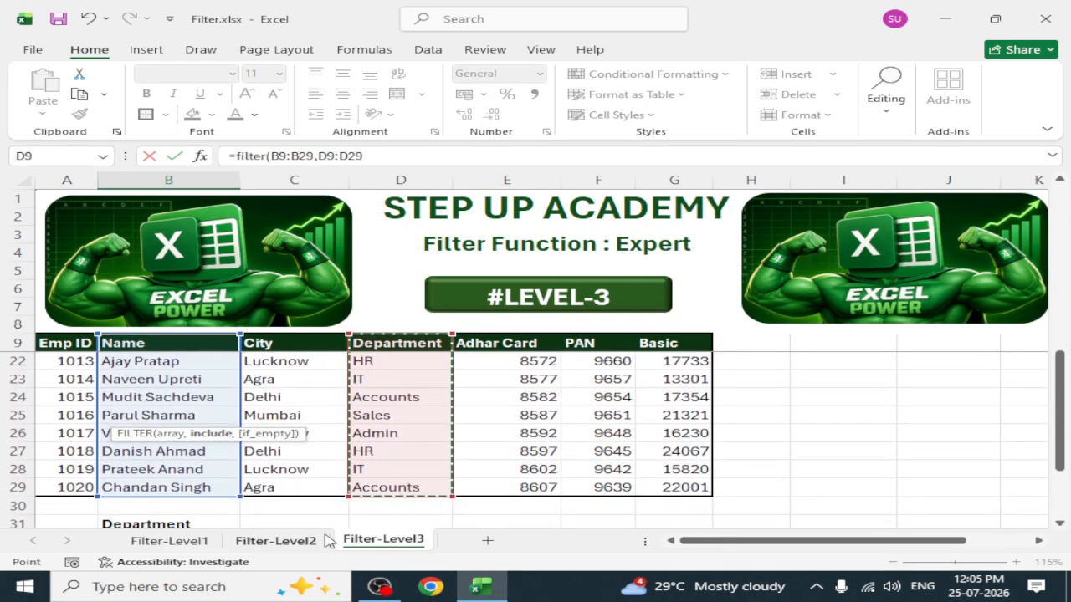
pyautogui.scroll(-2, 318, 469)
pyautogui.write('=')
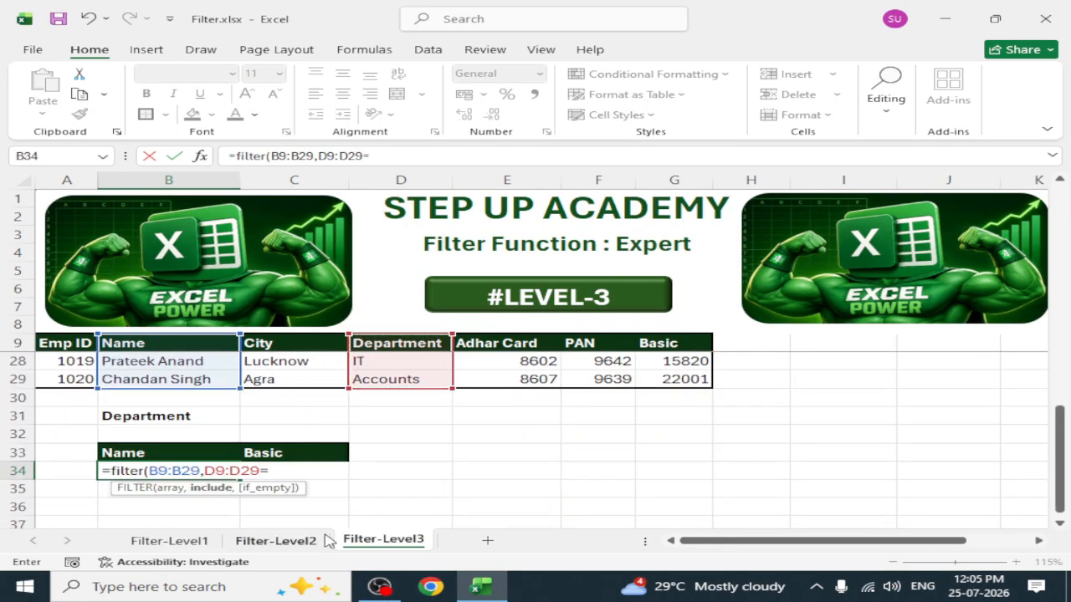
pyautogui.click(292, 416)
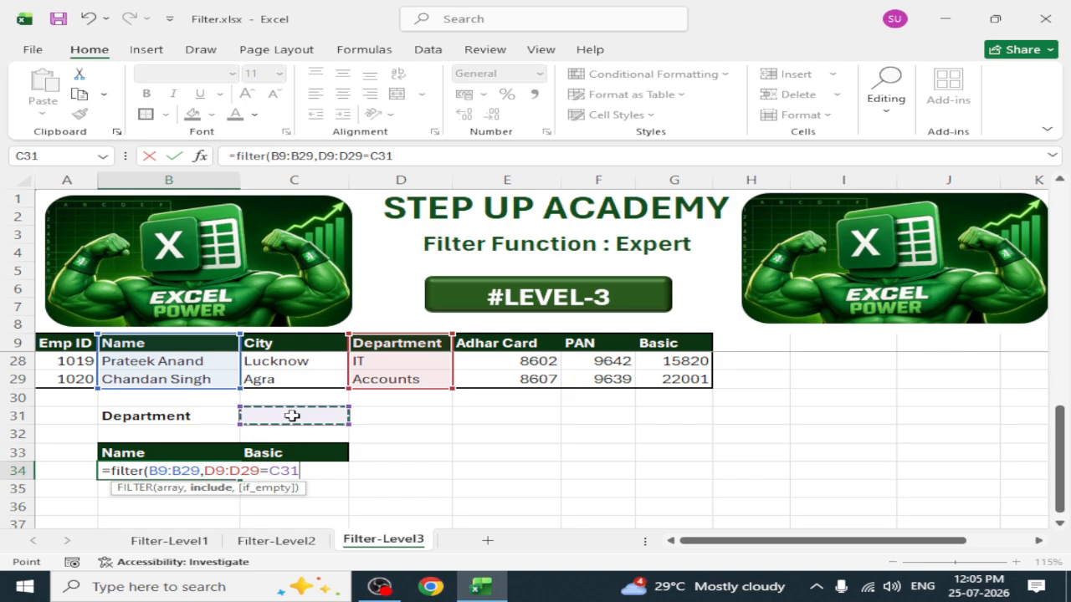
pyautogui.write('," ")')
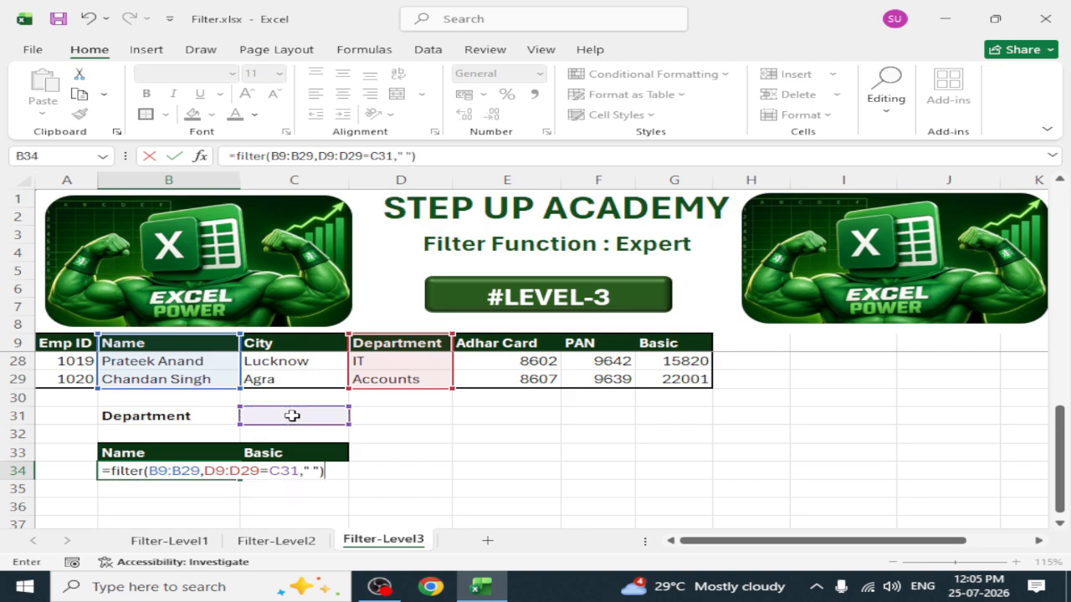
pyautogui.press('Return')
# Step: Start a FILTER formula in C34 with the Basic column range G9:G29 as its array
pyautogui.click(294, 474)
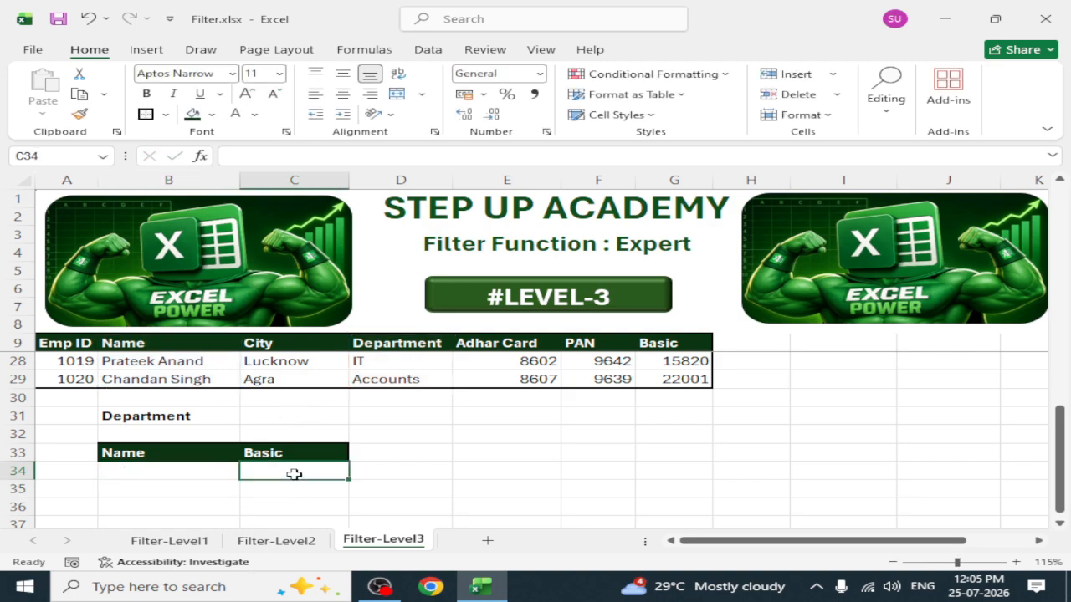
pyautogui.write('=Filter(')
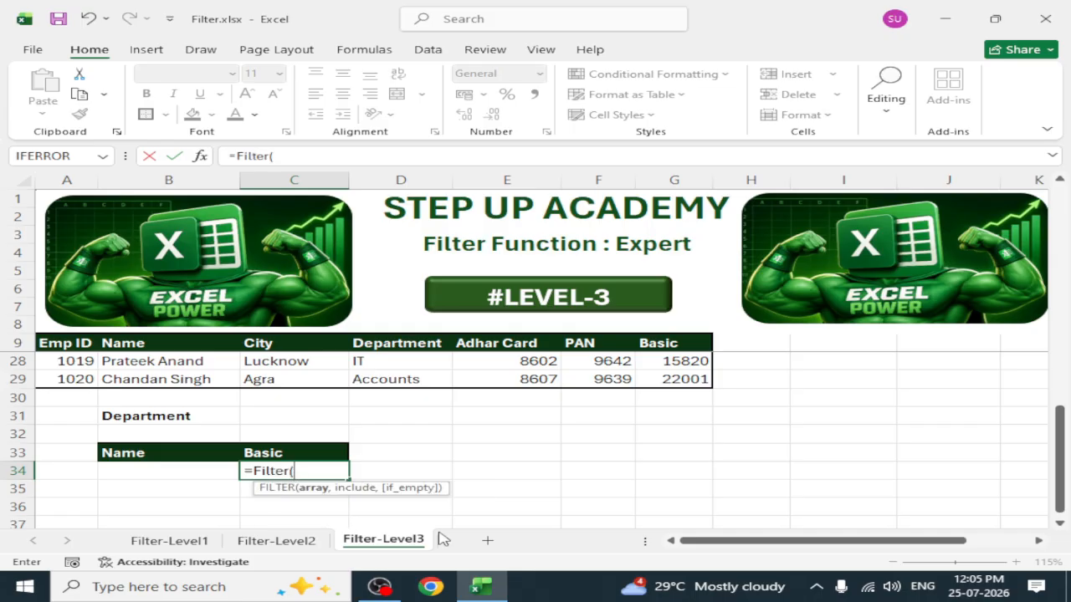
pyautogui.scroll(6, 502, 494)
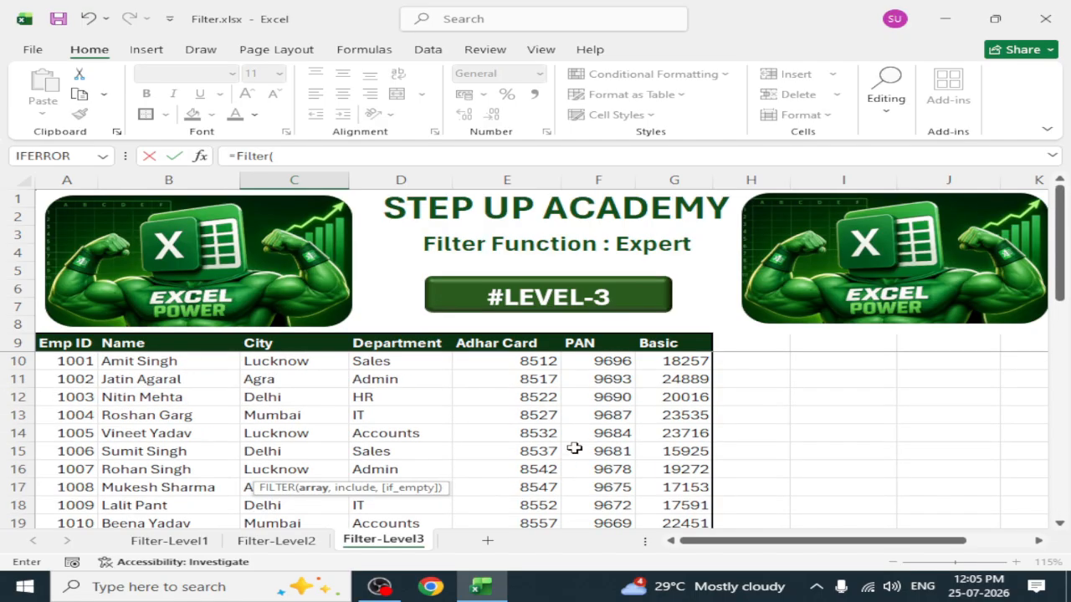
pyautogui.moveTo(684, 339); pyautogui.dragTo(691, 503)
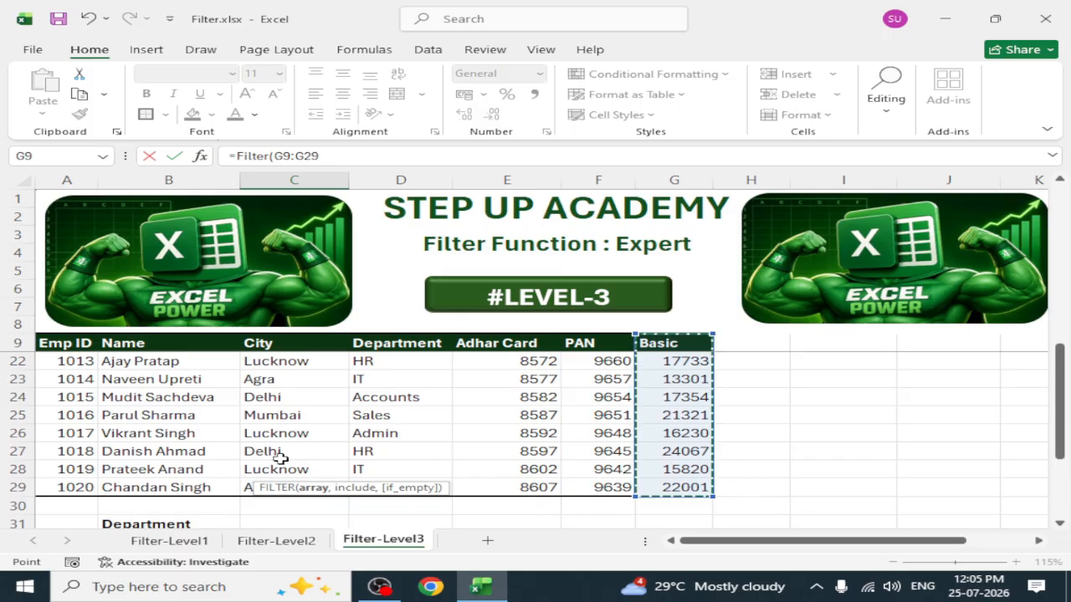
pyautogui.scroll(-2, 335, 465)
# Step: Finish the C34 formula using D9:D29=C31 as the include condition and a blank text if_empty value
pyautogui.write(',')
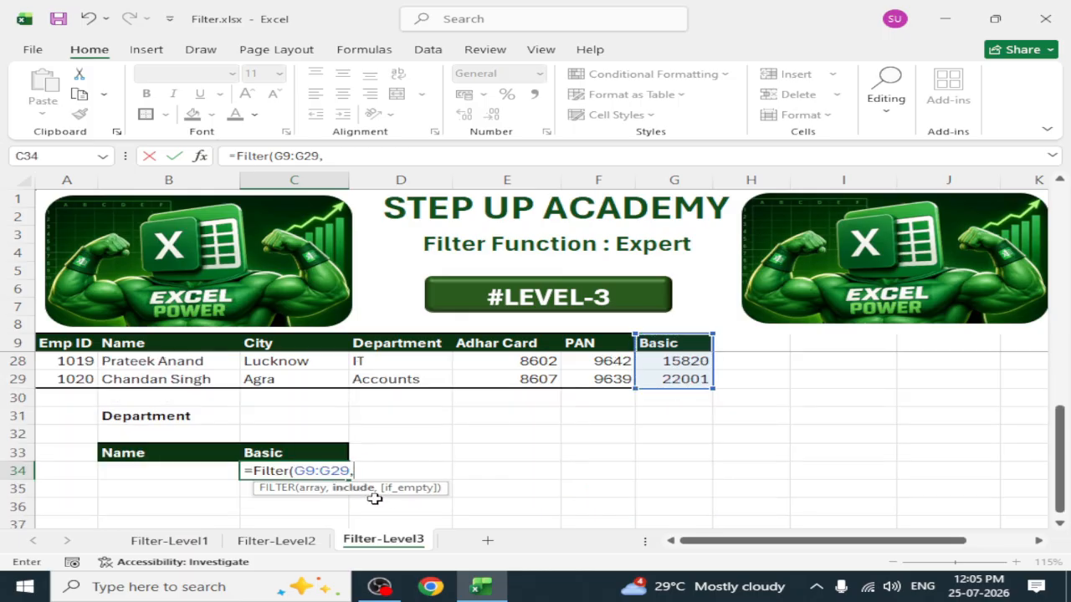
pyautogui.scroll(6, 357, 499)
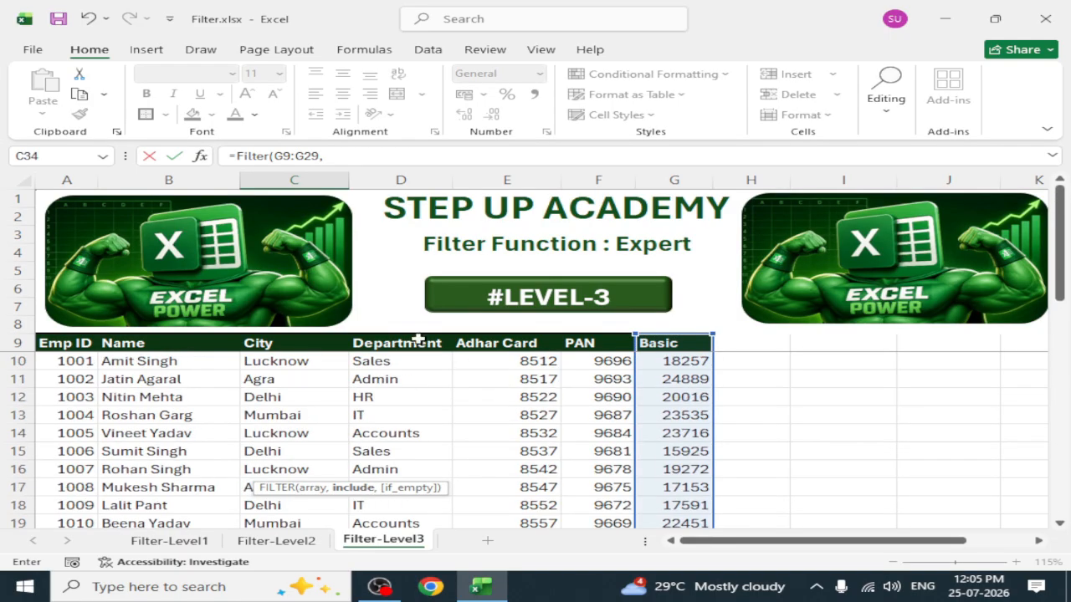
pyautogui.moveTo(416, 338); pyautogui.dragTo(427, 512)
pyautogui.scroll(-2, 432, 463)
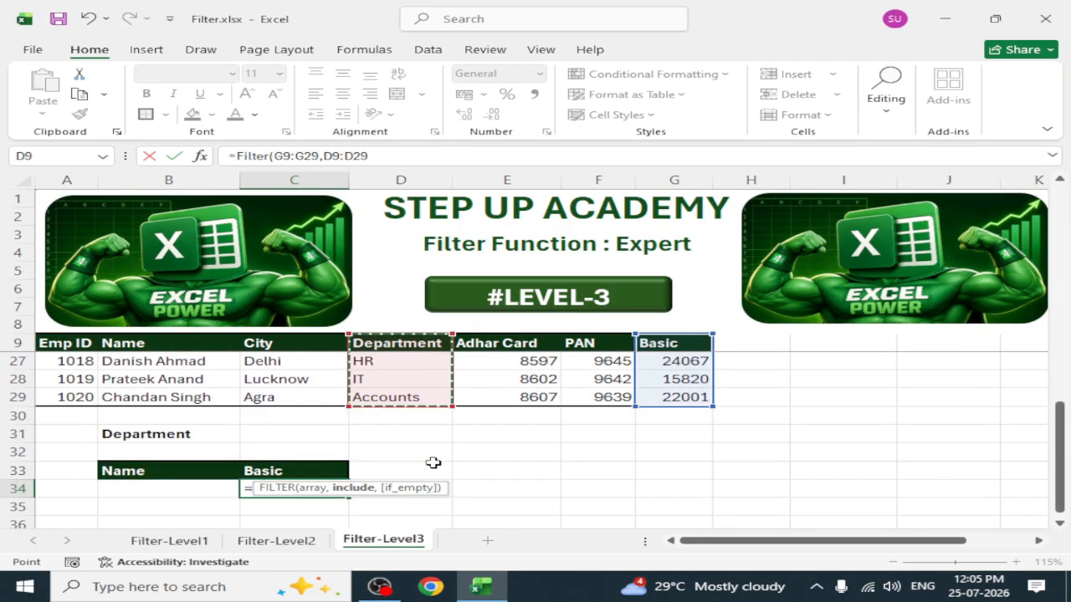
pyautogui.write('=')
pyautogui.click(300, 436)
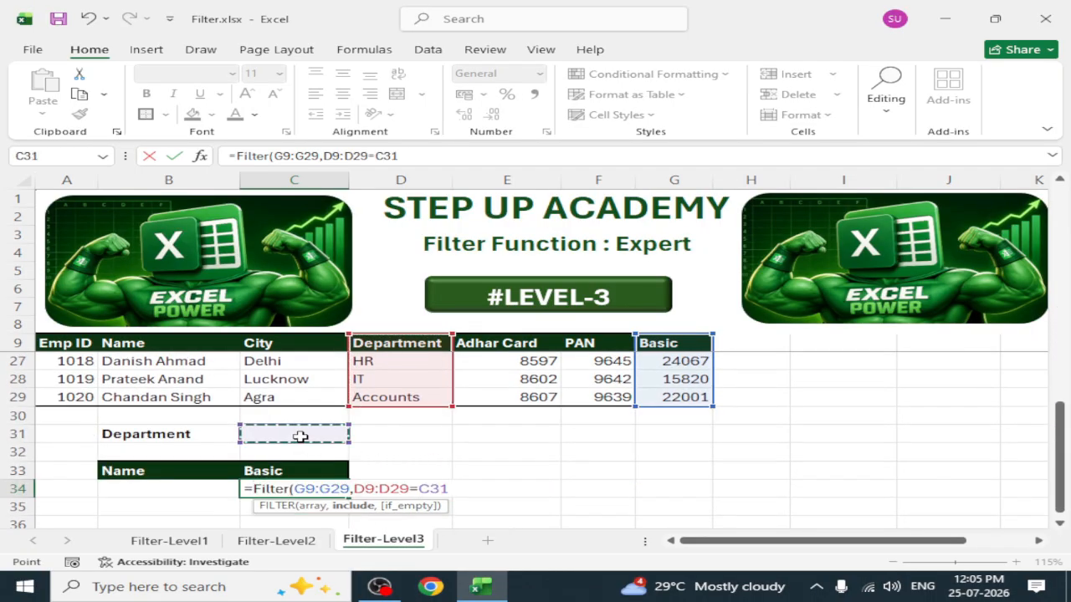
pyautogui.write(',')
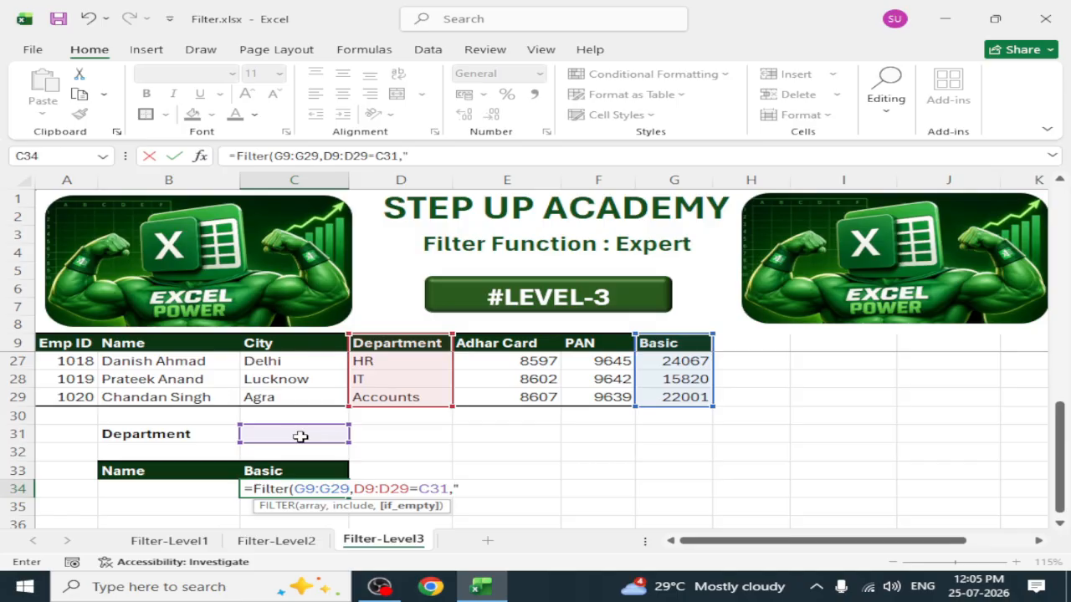
pyautogui.write('" ")')
pyautogui.press('Return')
# Step: Set the department criterion in C31 to "IT" and view the filtered names and Basic values
pyautogui.click(300, 436)
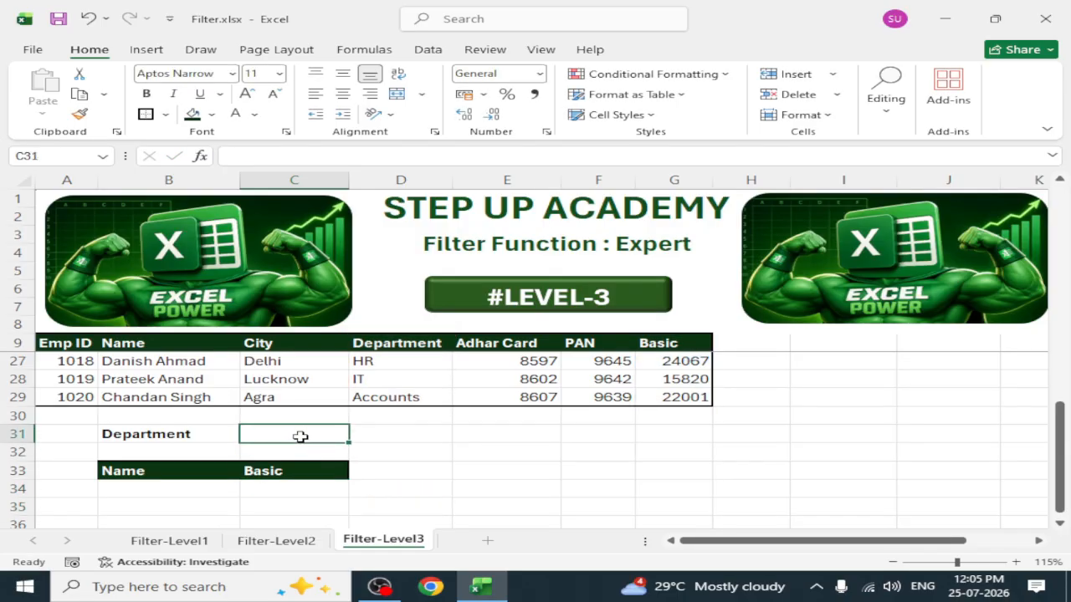
pyautogui.write('IT')
pyautogui.press('Return')
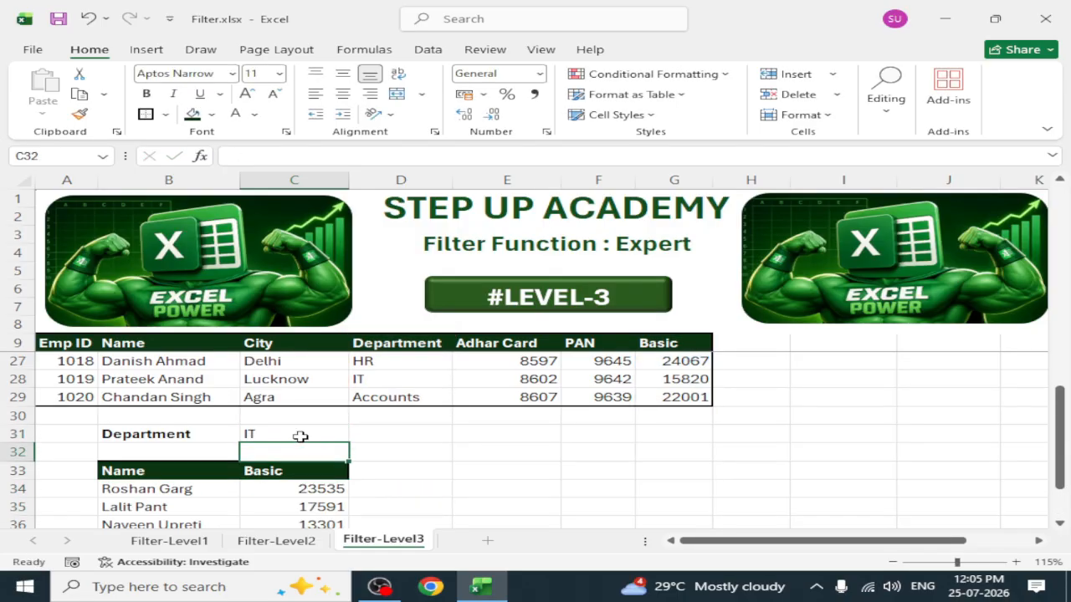
pyautogui.scroll(-2, 300, 436)
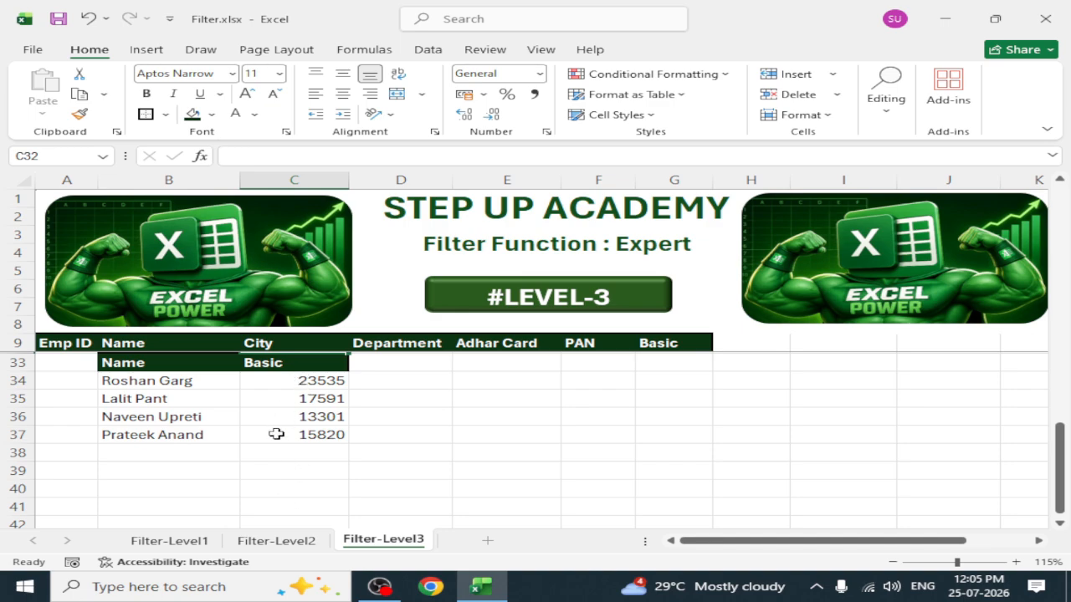
# Step: Compare the filtered names and Basic values with the IT department's records in the employee table
pyautogui.scroll(6, 335, 485)
pyautogui.scroll(-5, 336, 485)
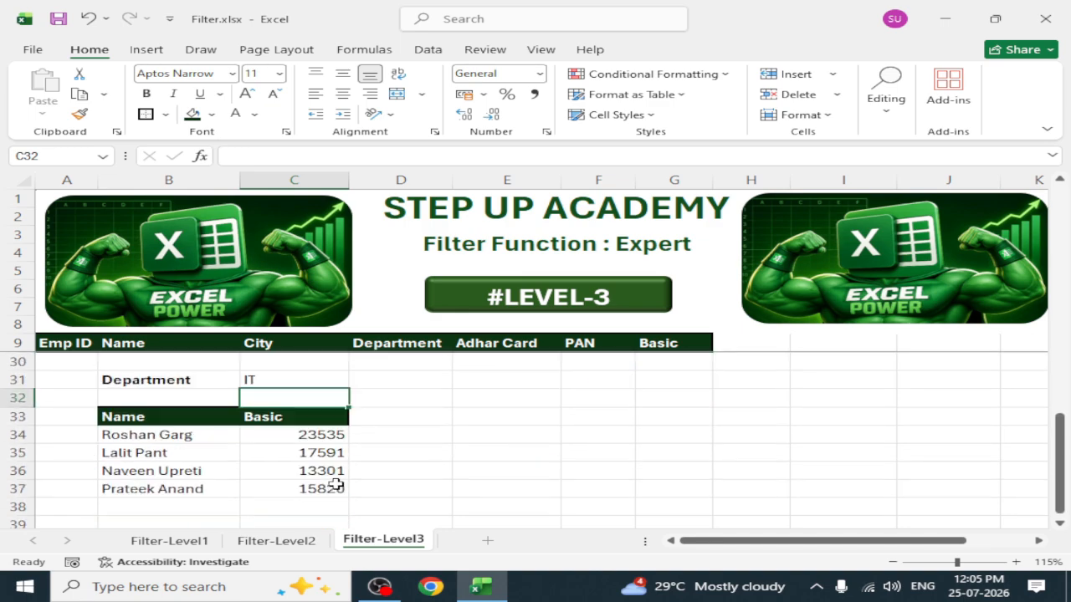
pyautogui.scroll(7, 335, 485)
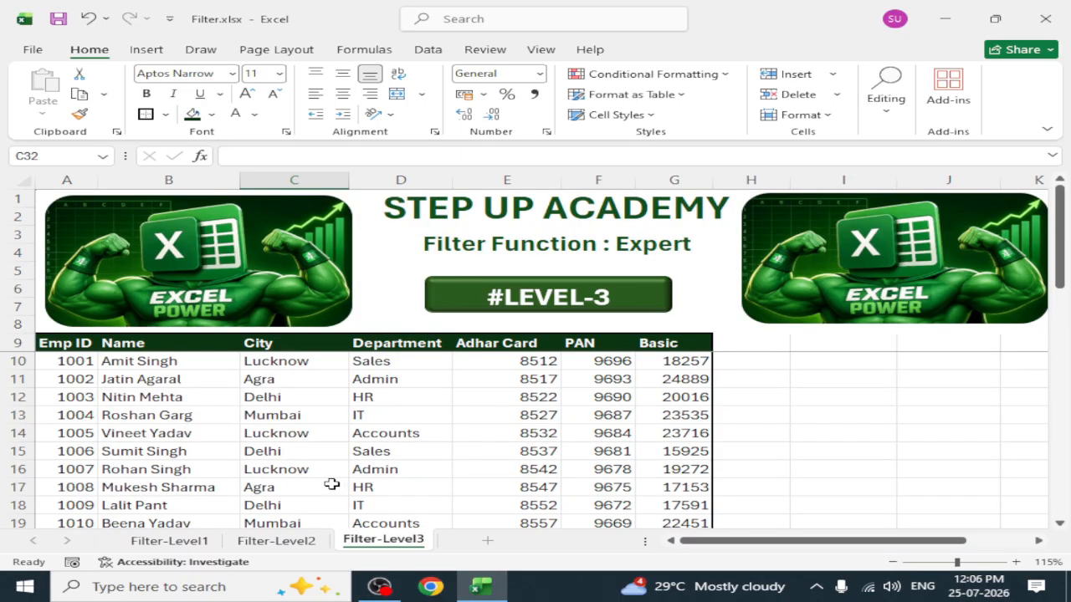
pyautogui.click(167, 421)
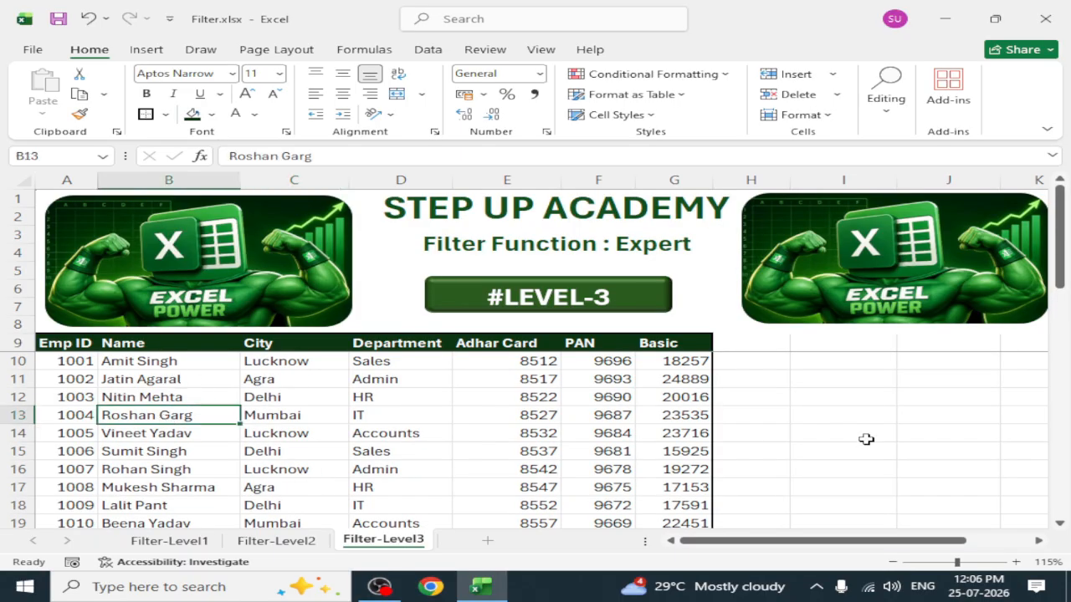
pyautogui.click(703, 418)
pyautogui.scroll(-3, 803, 465)
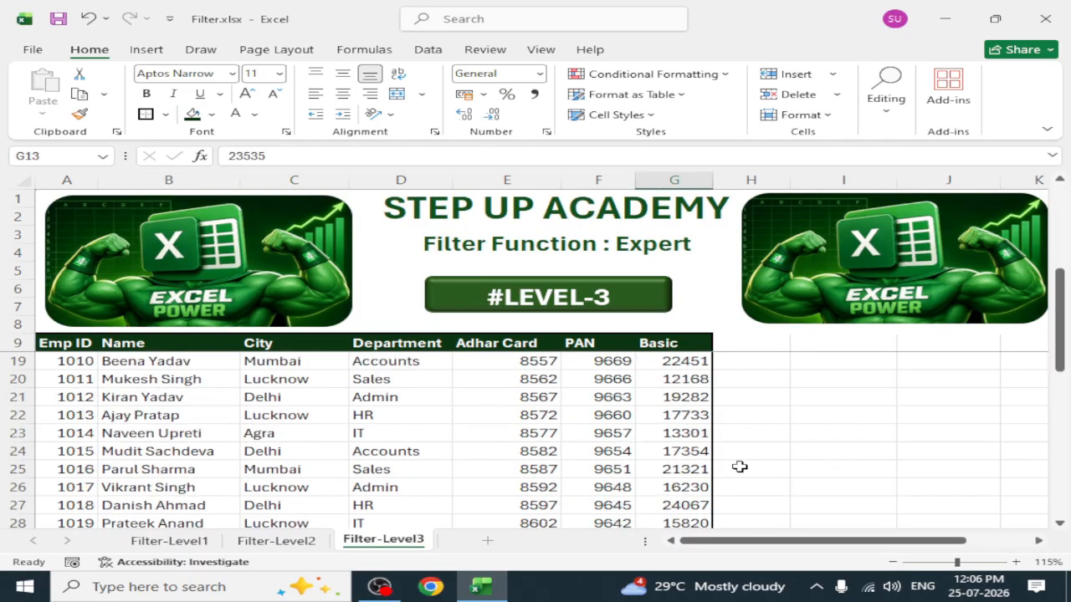
# Step: Review the filtered IT names and Basic values in B34:C37 against the employee table once more
pyautogui.scroll(-4, 283, 498)
pyautogui.moveTo(192, 418); pyautogui.dragTo(299, 414)
pyautogui.click(272, 490)
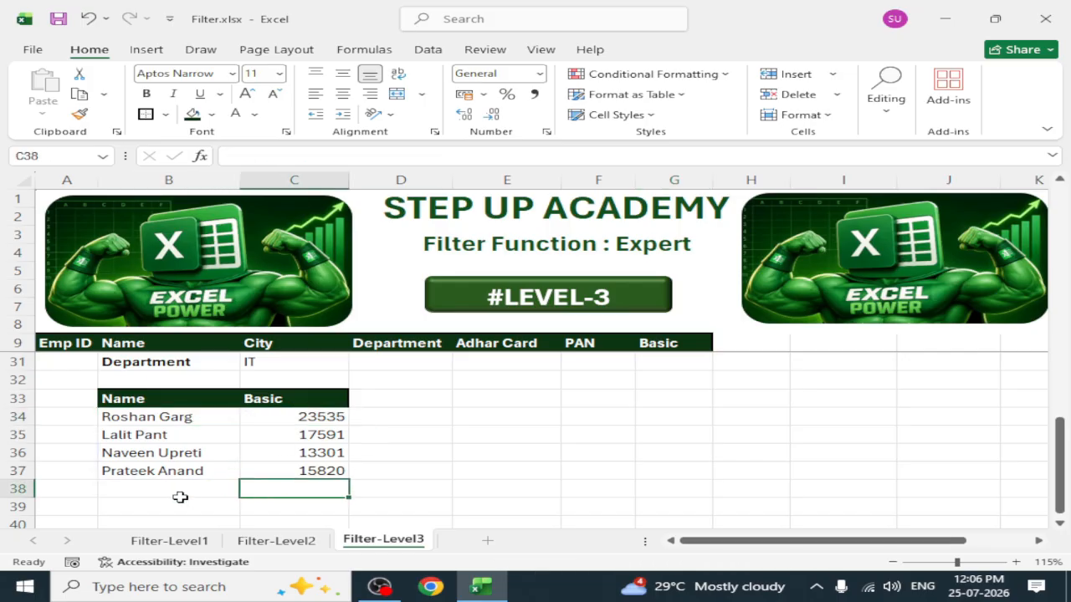
pyautogui.click(151, 508)
pyautogui.scroll(4, 298, 478)
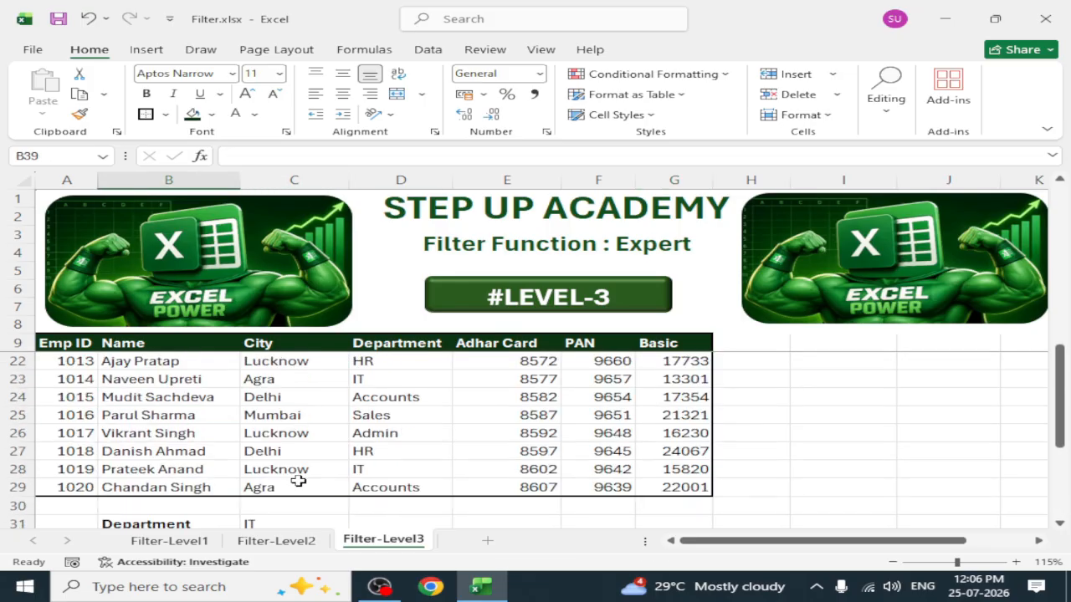
pyautogui.scroll(-5, 299, 477)
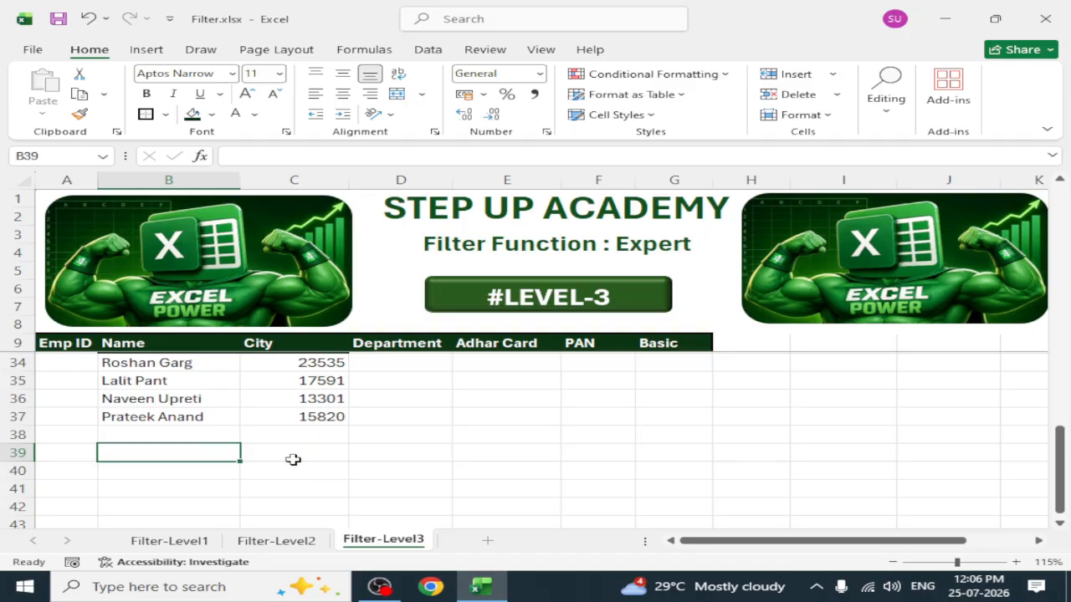
# Step: Set the department criterion in C31 to "Sales" and view the filtered names and Basic values
pyautogui.scroll(1, 293, 459)
pyautogui.scroll(1, 208, 452)
pyautogui.click(282, 414)
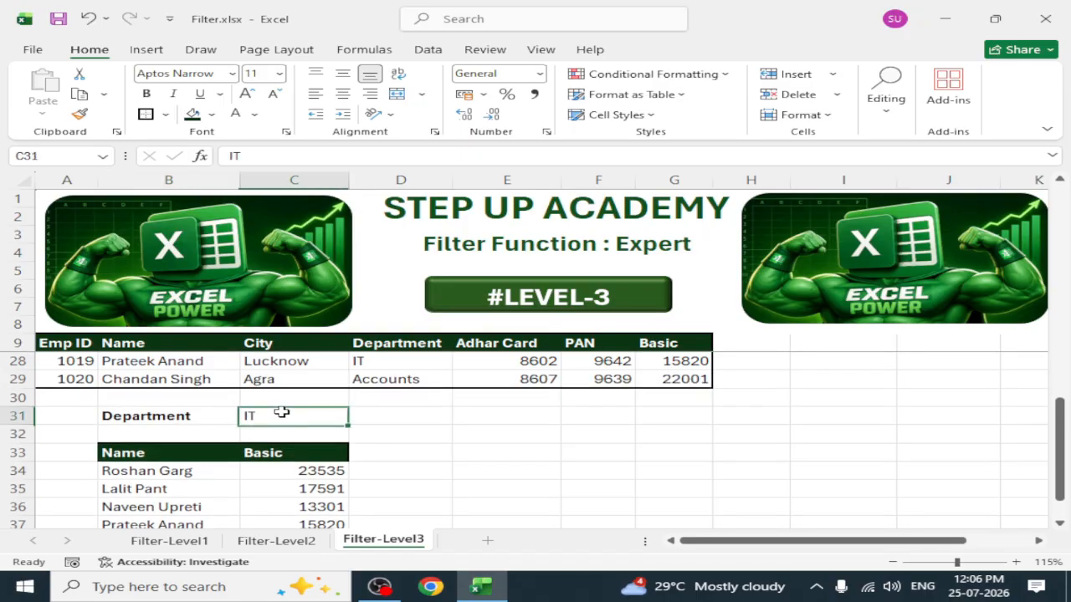
pyautogui.write('Sales')
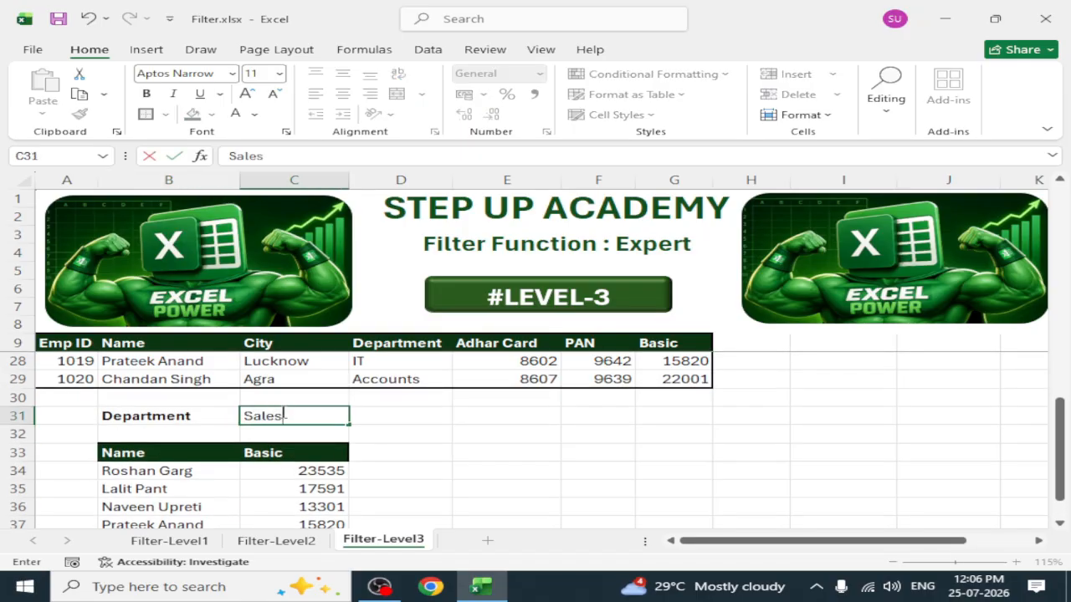
pyautogui.press('Return')
pyautogui.scroll(-2, 349, 444)
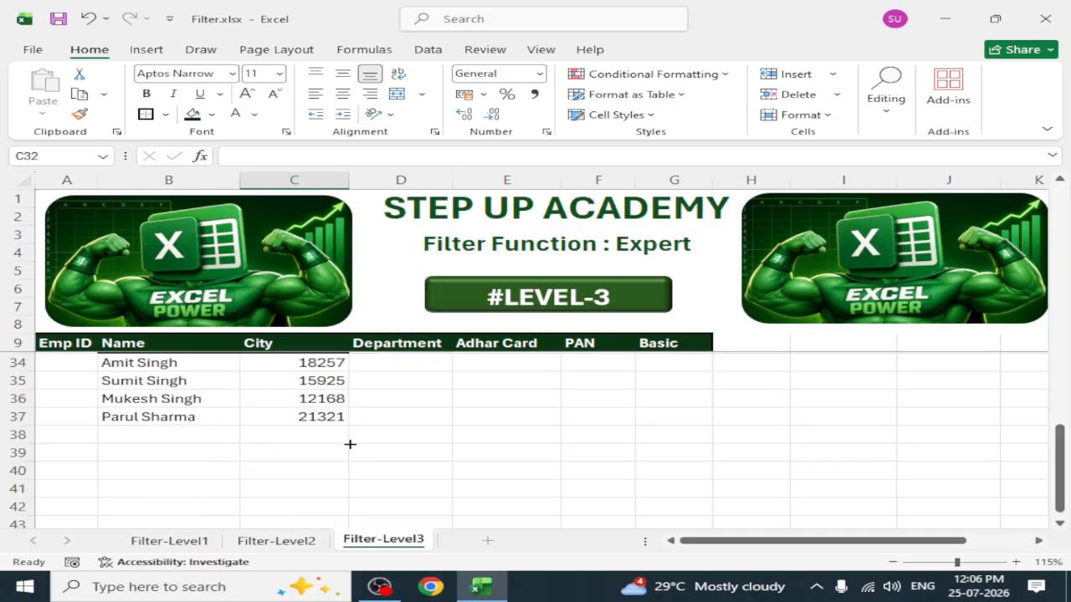
pyautogui.scroll(1, 330, 460)
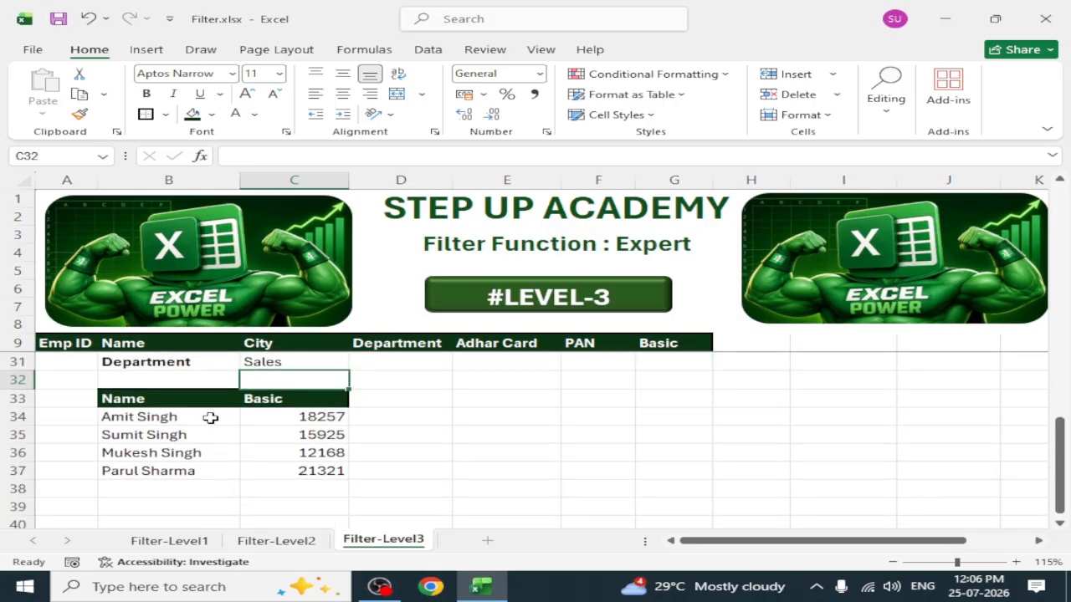
pyautogui.click(184, 506)
pyautogui.scroll(-1, 192, 507)
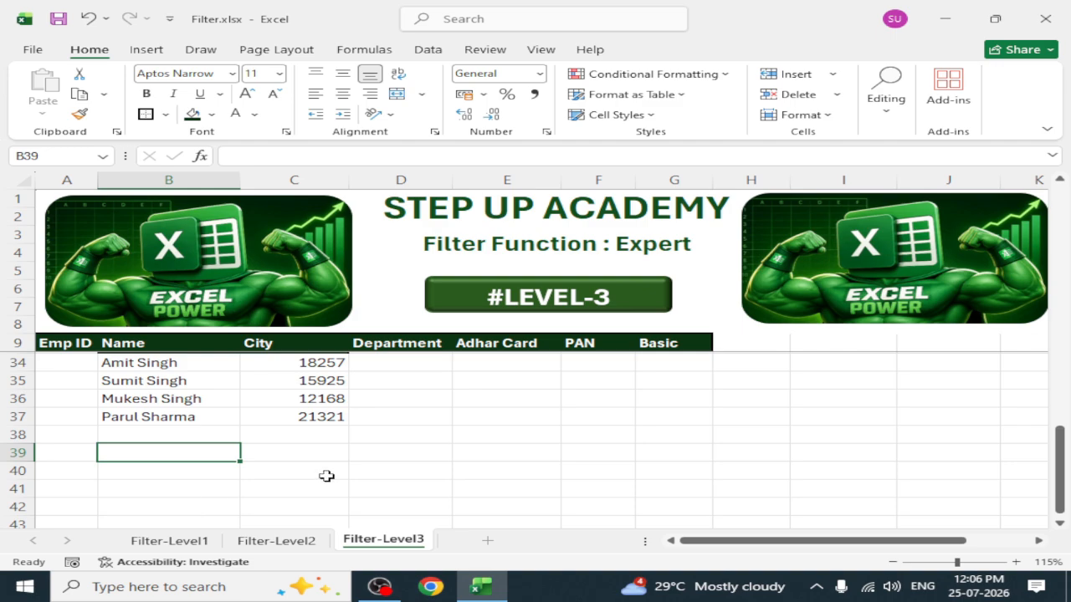
pyautogui.scroll(1, 327, 476)
pyautogui.scroll(-1, 317, 499)
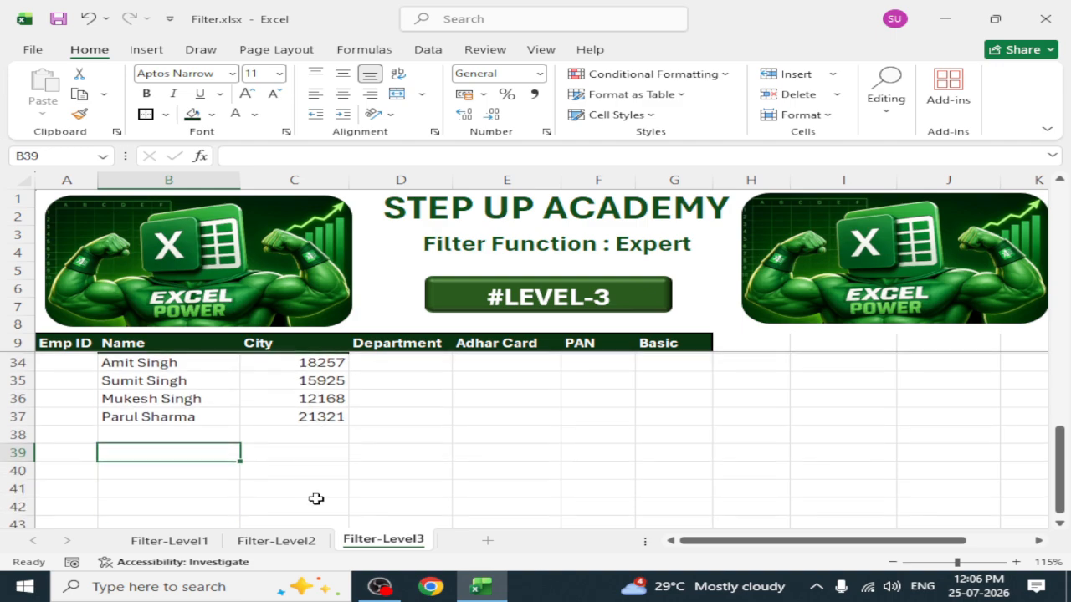
# Step: Enter the labels Sum, Max and Min in B39, C39 and D39 below the filtered list
pyautogui.click(309, 448)
pyautogui.click(439, 449)
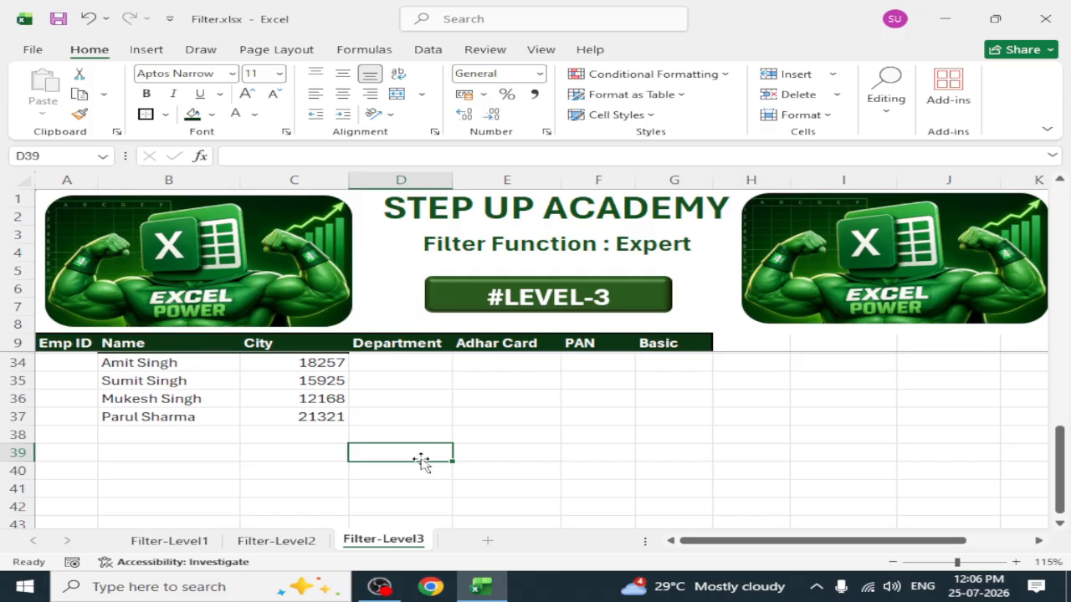
pyautogui.click(218, 453)
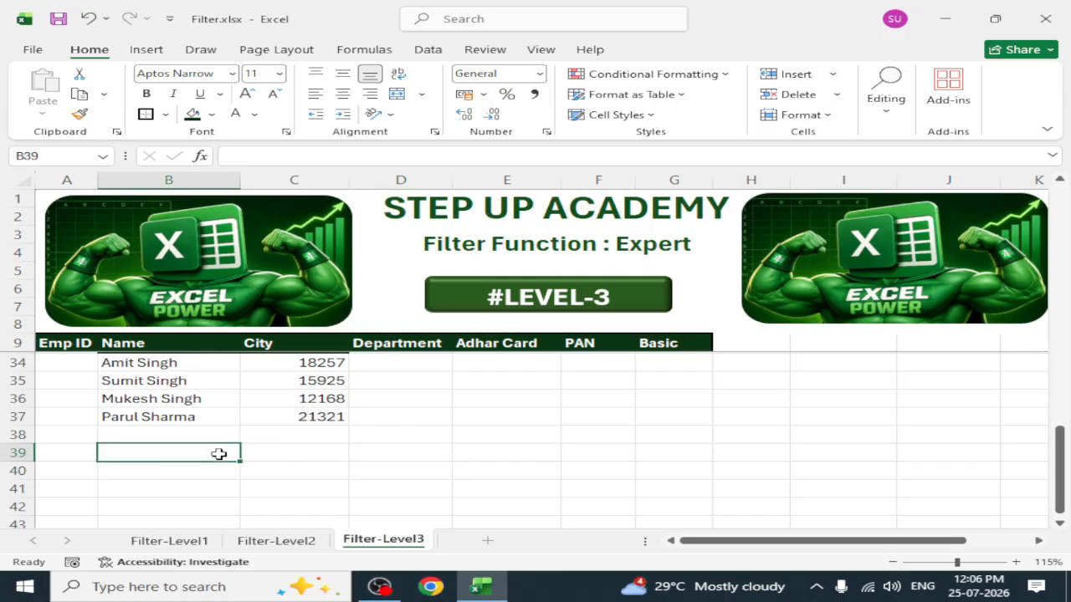
pyautogui.write('Sum')
pyautogui.press('Tab')
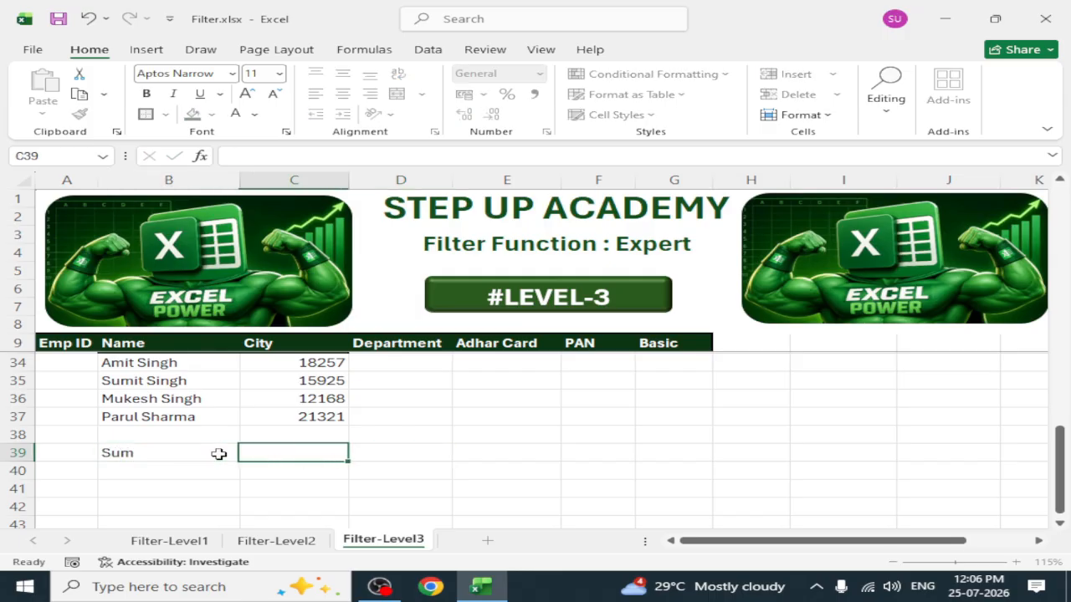
pyautogui.write('Max')
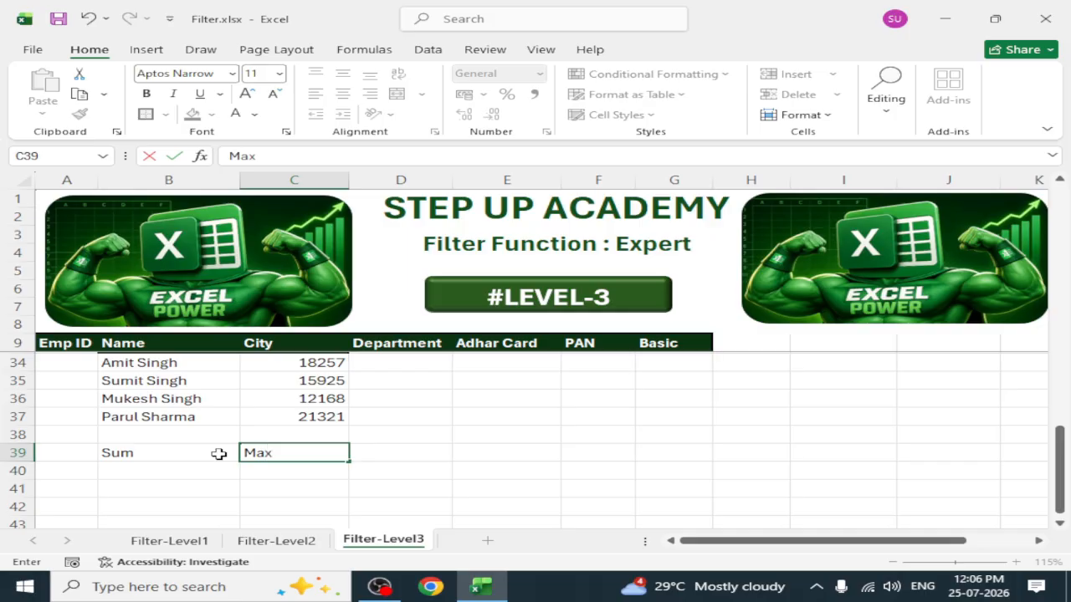
pyautogui.press('Tab')
pyautogui.write('Min')
pyautogui.press('Return')
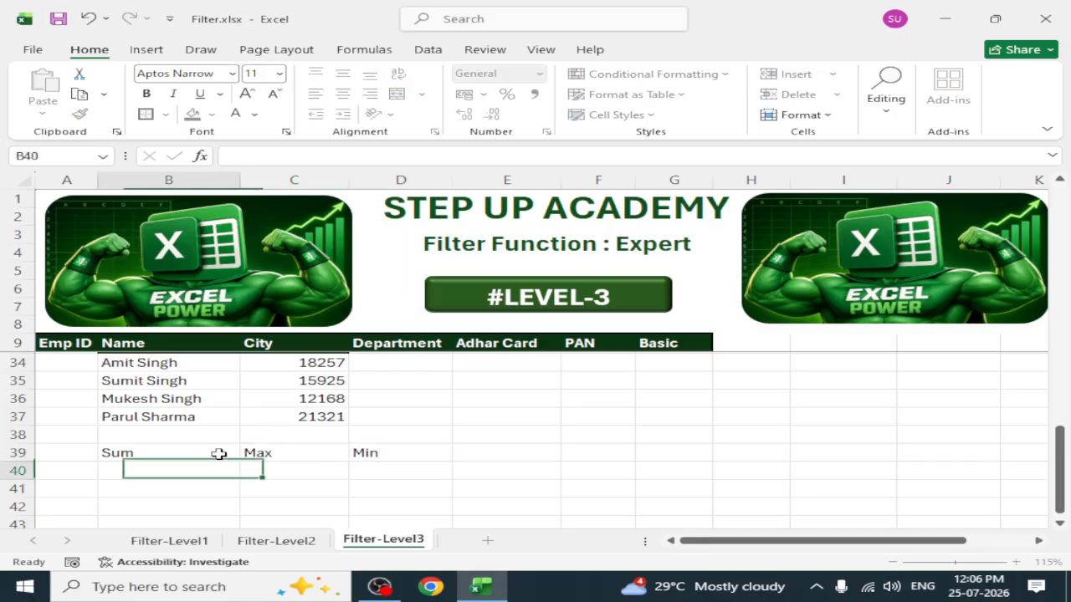
# Step: Start a SUM formula in B40 with a nested FILTER that uses the Basic column range G9:G29 as its array
pyautogui.write('=s')
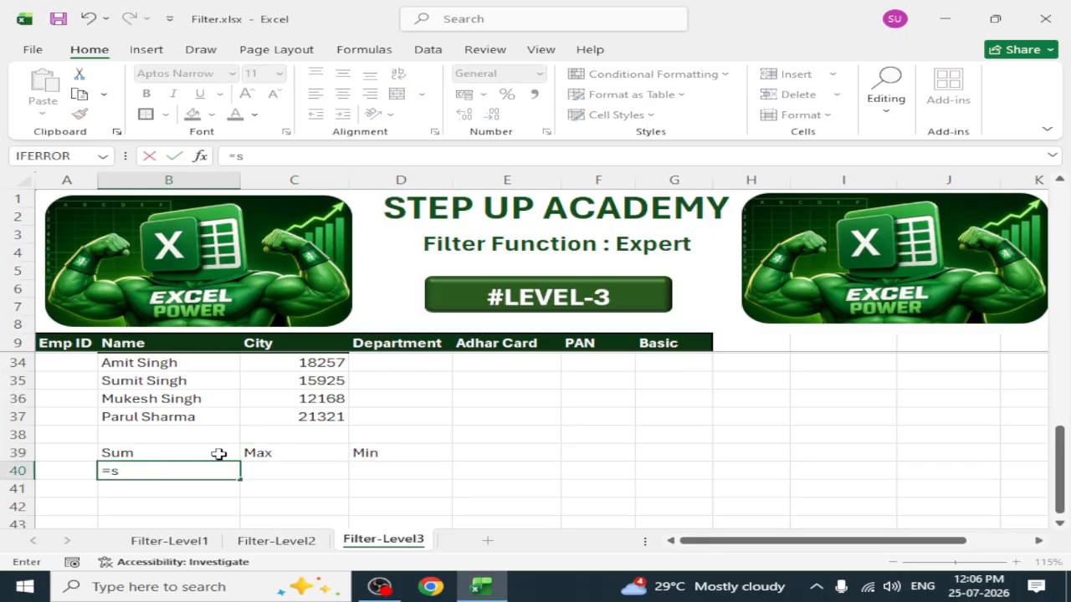
pyautogui.write('um(')
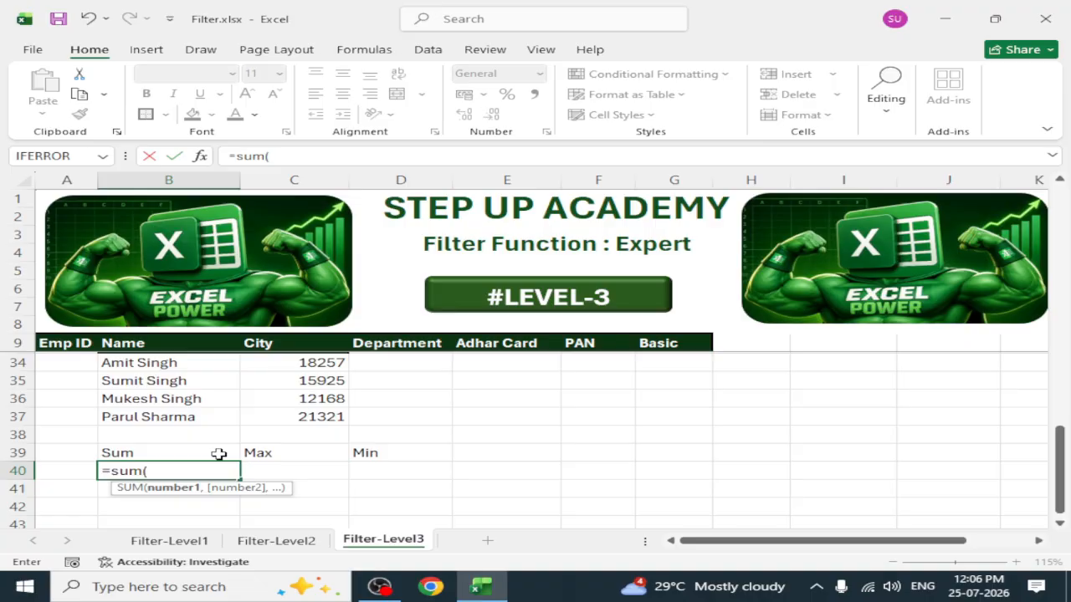
pyautogui.write('filter(')
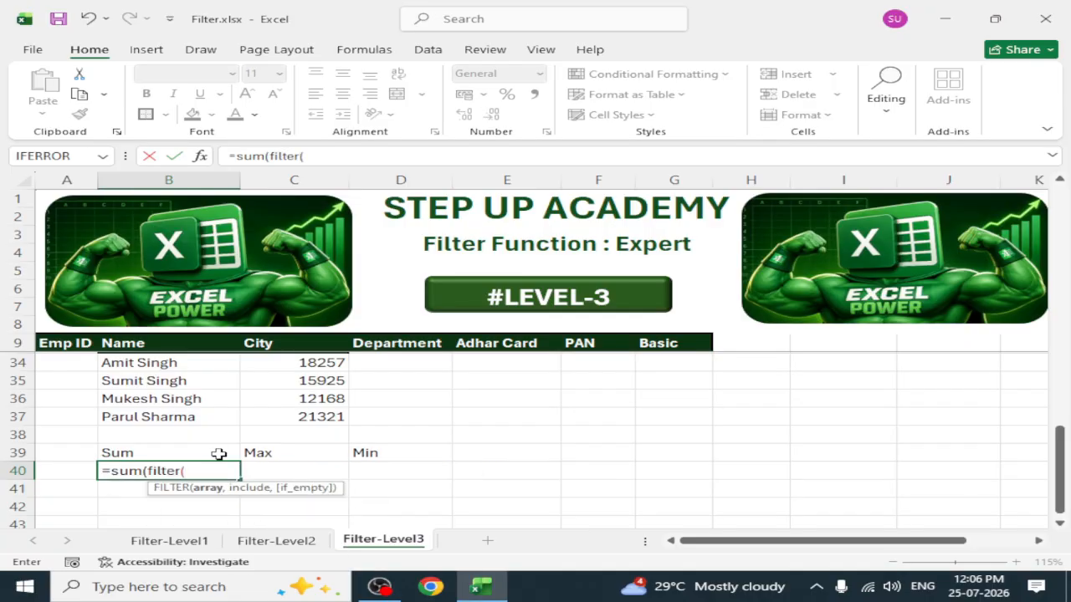
pyautogui.scroll(5, 454, 502)
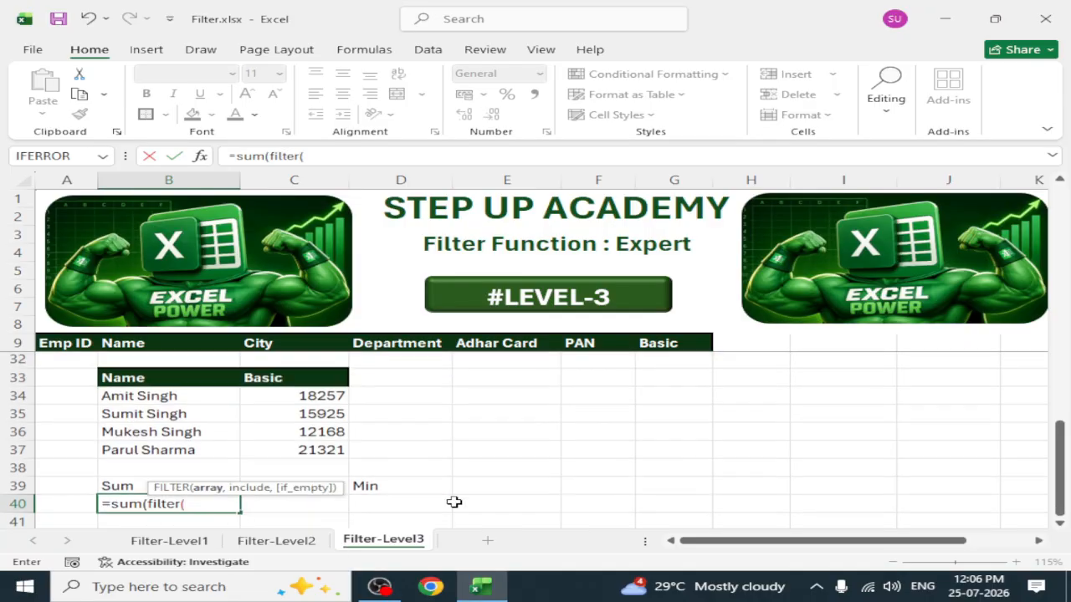
pyautogui.moveTo(676, 347); pyautogui.dragTo(686, 459)
pyautogui.scroll(-5, 414, 472)
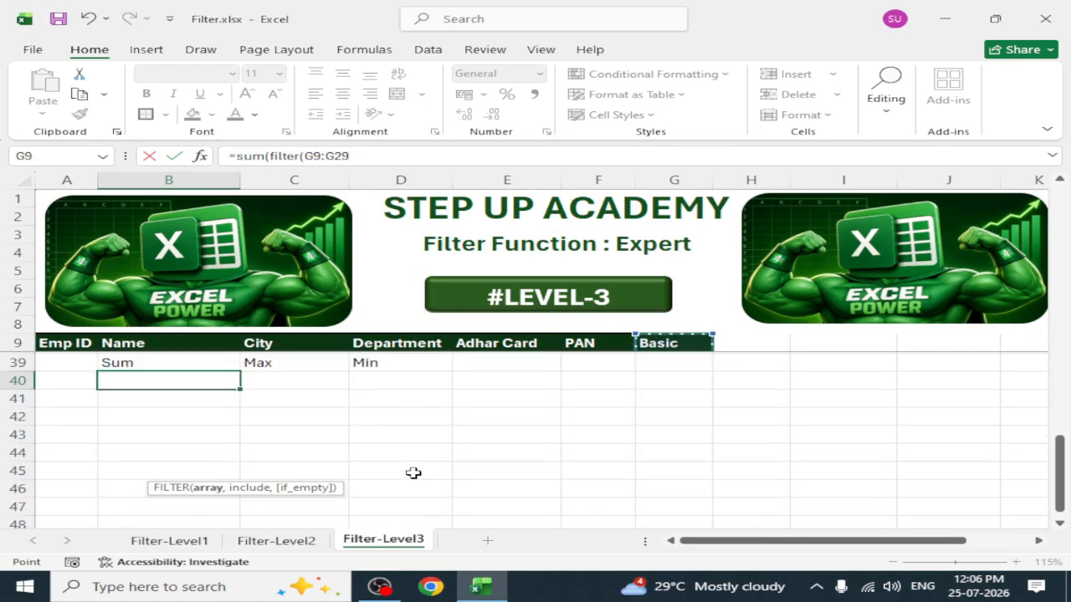
pyautogui.write(',')
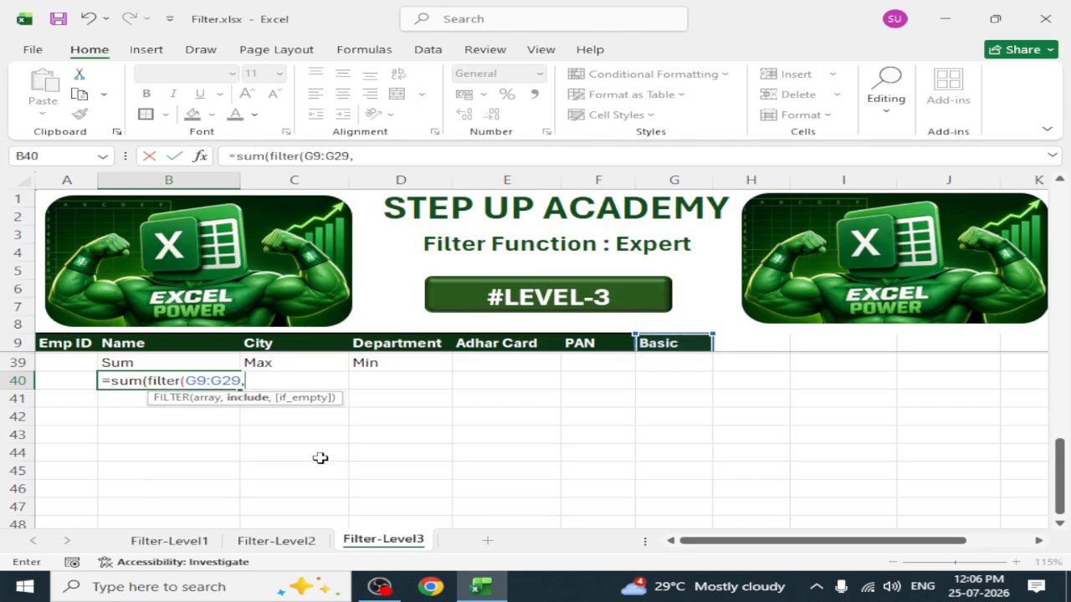
# Step: Complete the SUM and FILTER formula in B40 with D9:D29=C31 as the include condition and " " as if_empty
pyautogui.scroll(6, 527, 460)
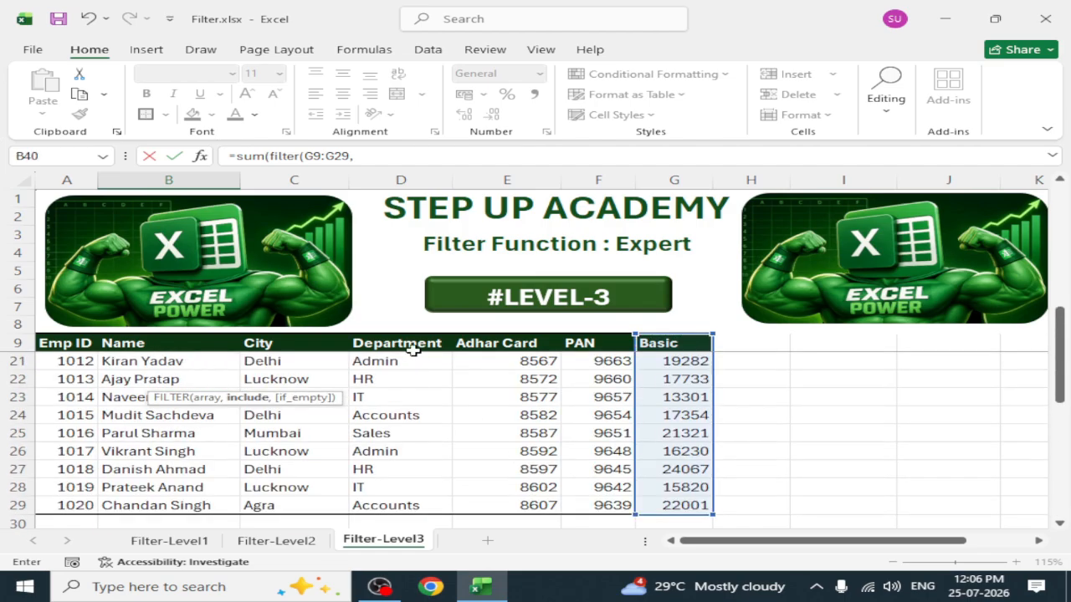
pyautogui.moveTo(410, 348); pyautogui.dragTo(431, 408)
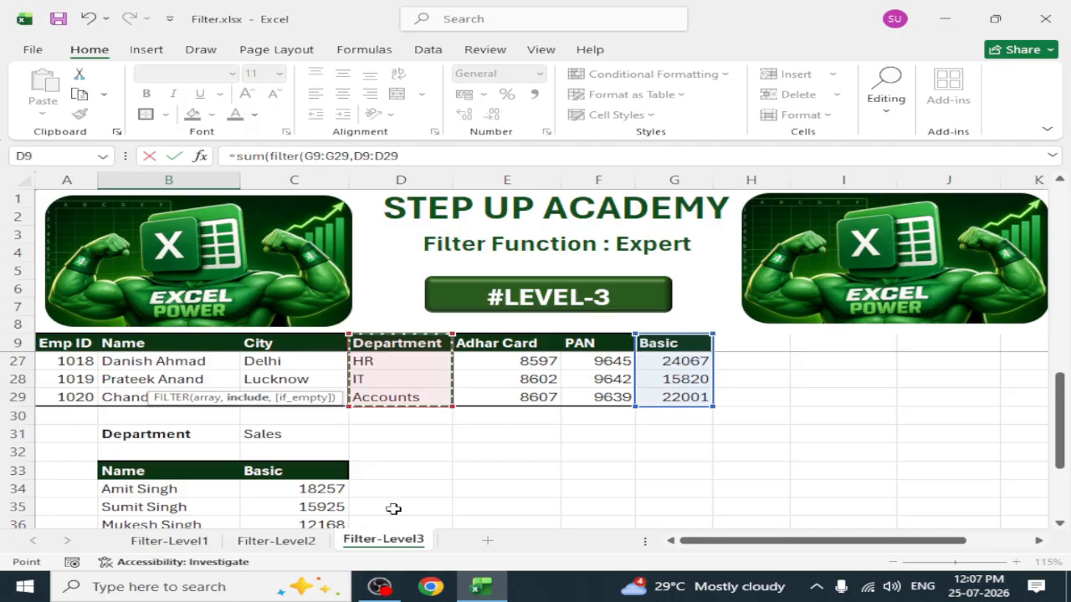
pyautogui.scroll(-2, 411, 518)
pyautogui.write('=')
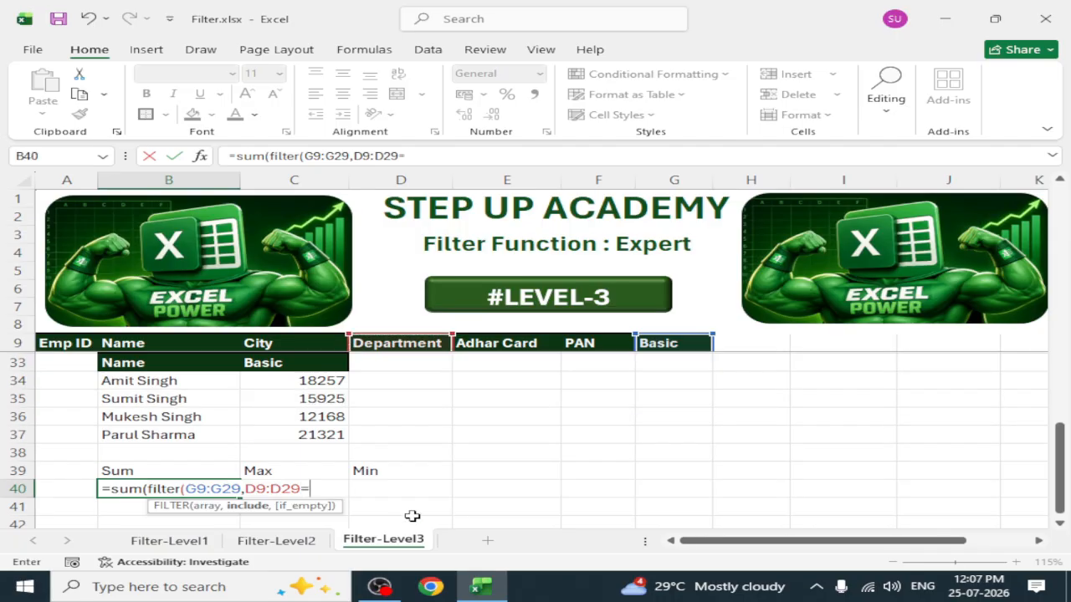
pyautogui.scroll(1, 385, 519)
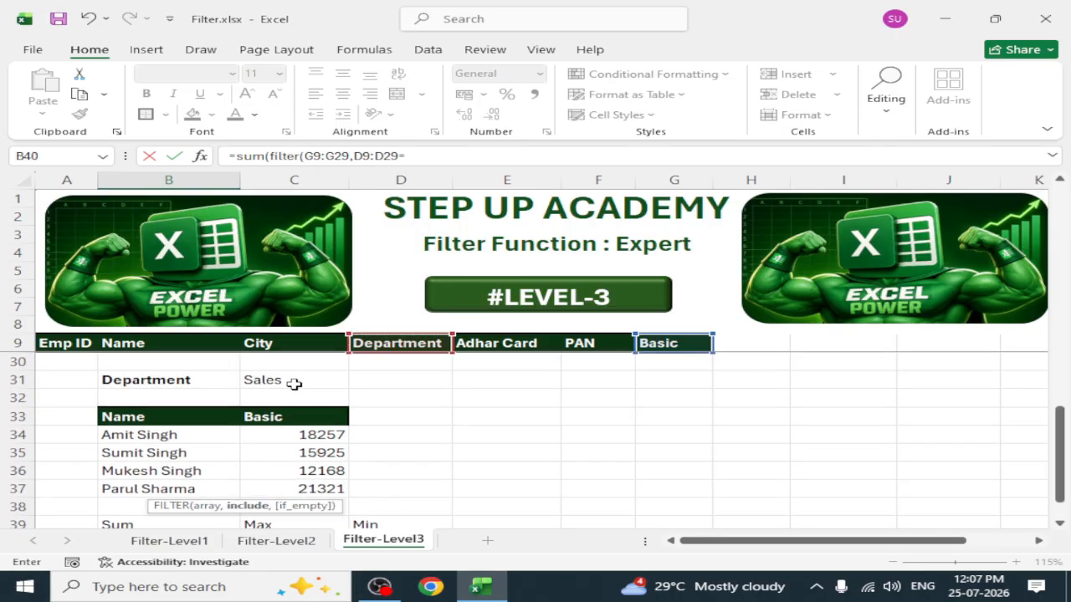
pyautogui.click(294, 382)
pyautogui.scroll(-2, 296, 465)
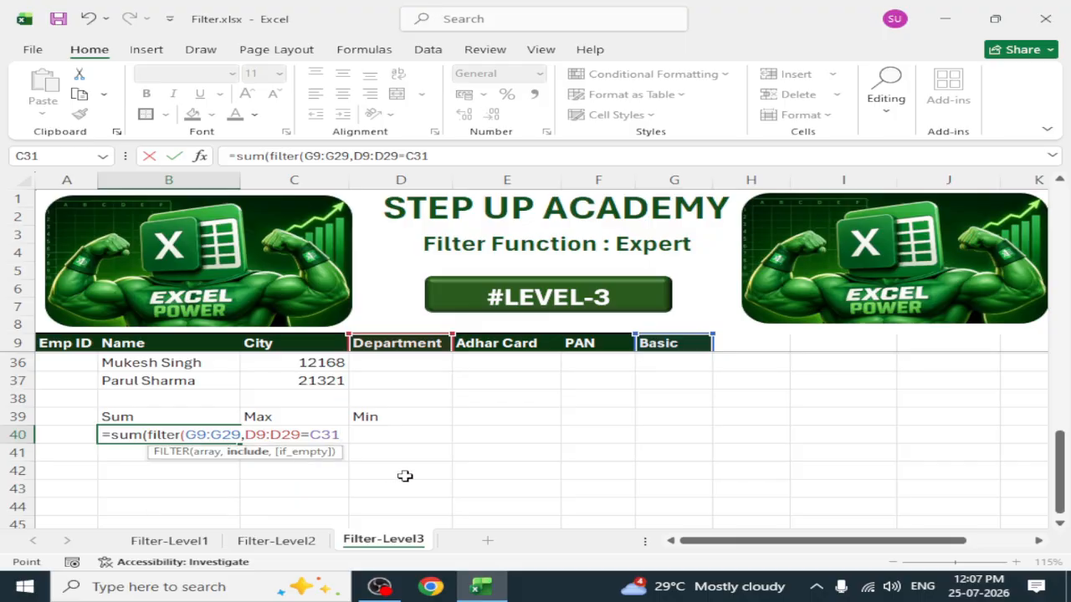
pyautogui.write(',')
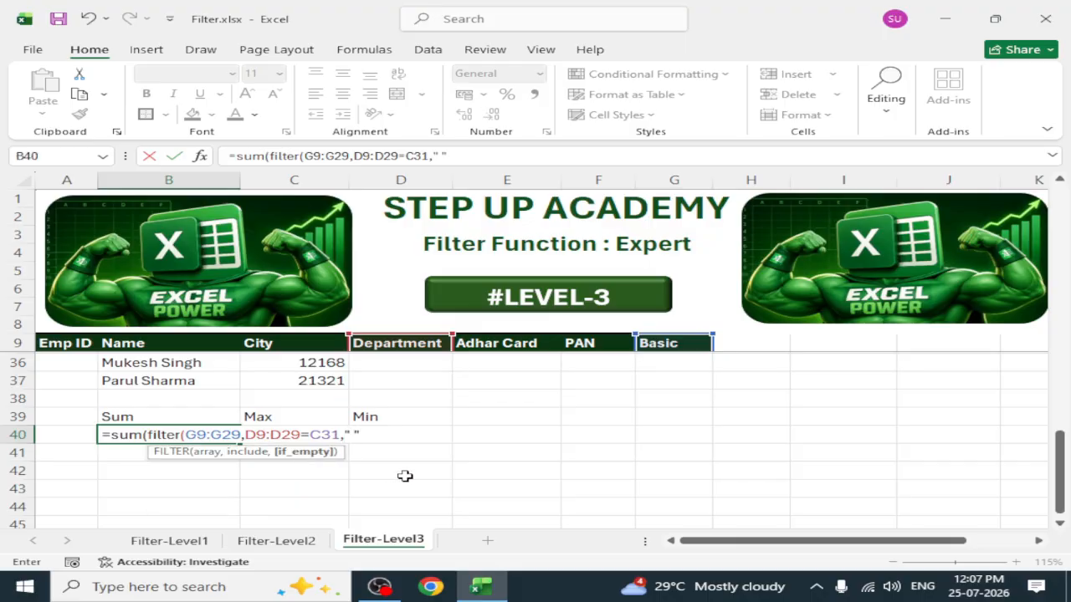
pyautogui.write('" "))')
pyautogui.press('Return')
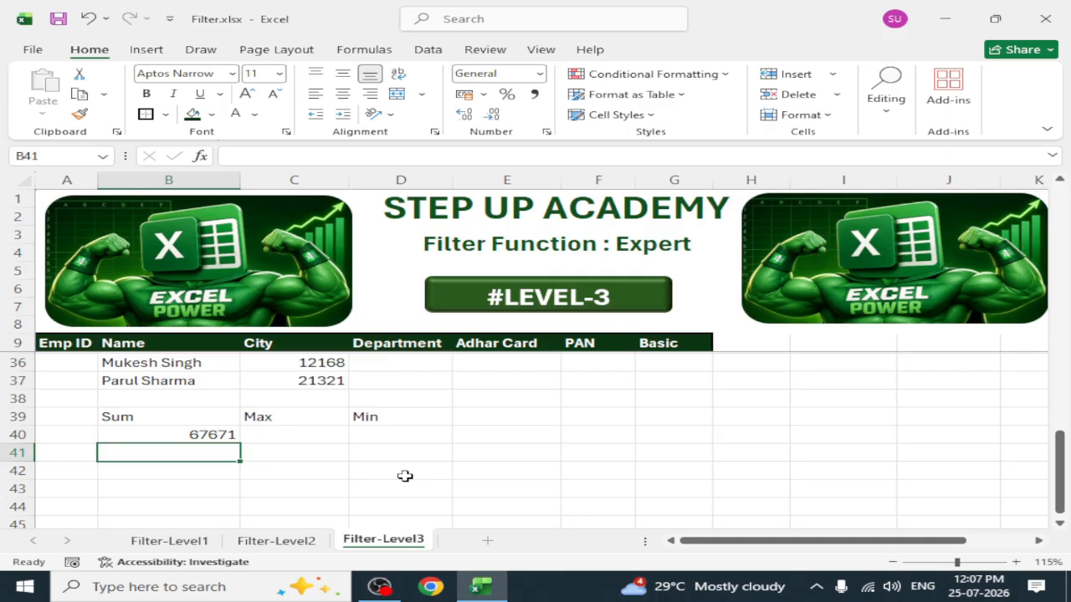
# Step: Label B38 as Total and sum the filtered Basic values in C38 using the spill reference C34#
pyautogui.click(208, 401)
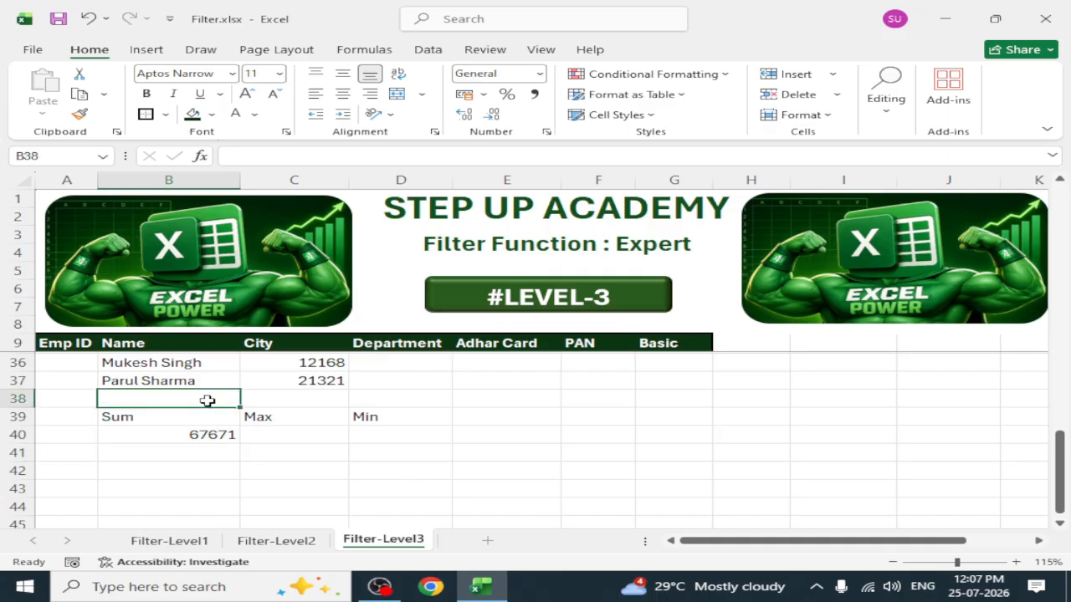
pyautogui.write('To ')
pyautogui.write('al')
pyautogui.press('Tab')
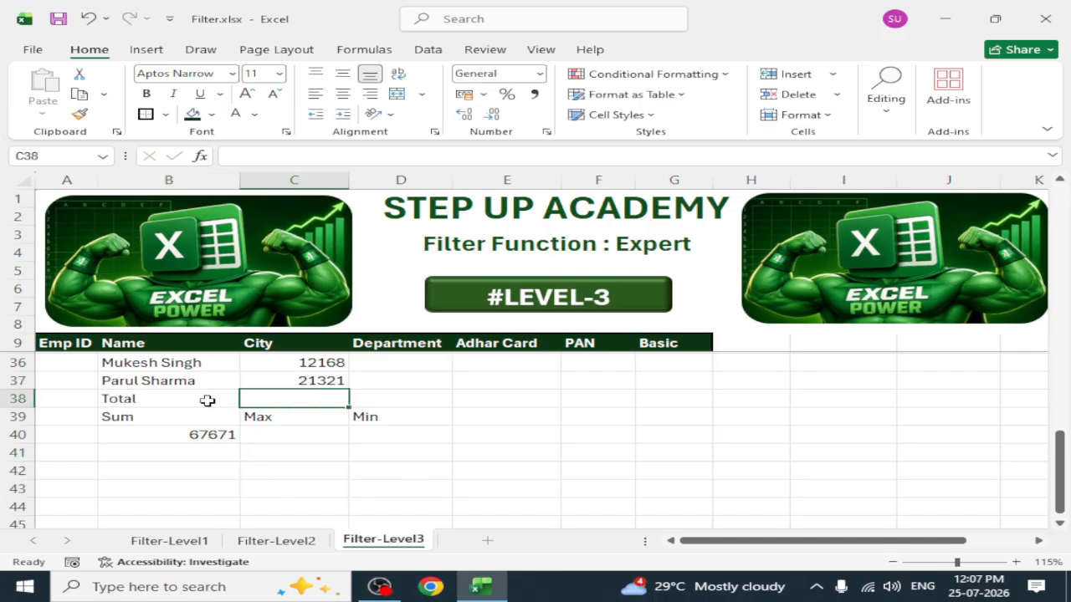
pyautogui.write('=sum')
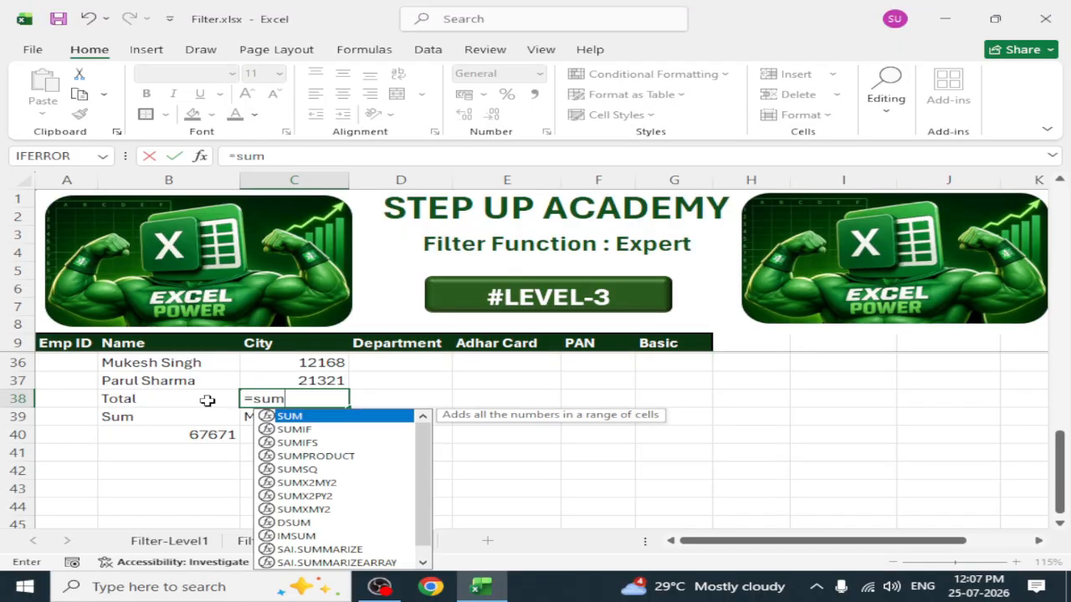
pyautogui.write('(')
pyautogui.scroll(1, 208, 399)
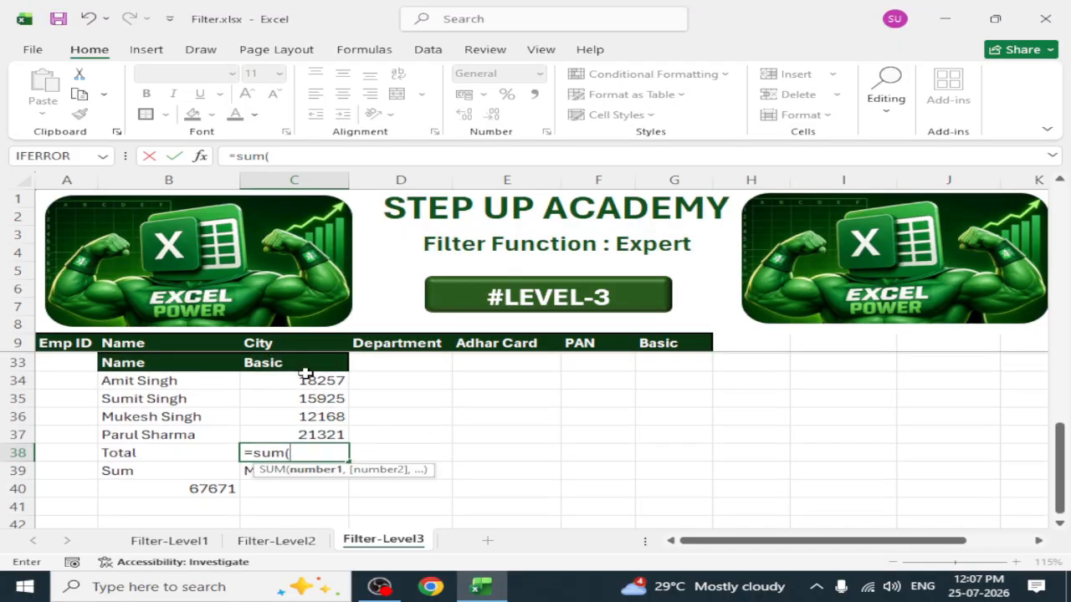
pyautogui.moveTo(304, 379); pyautogui.dragTo(307, 434)
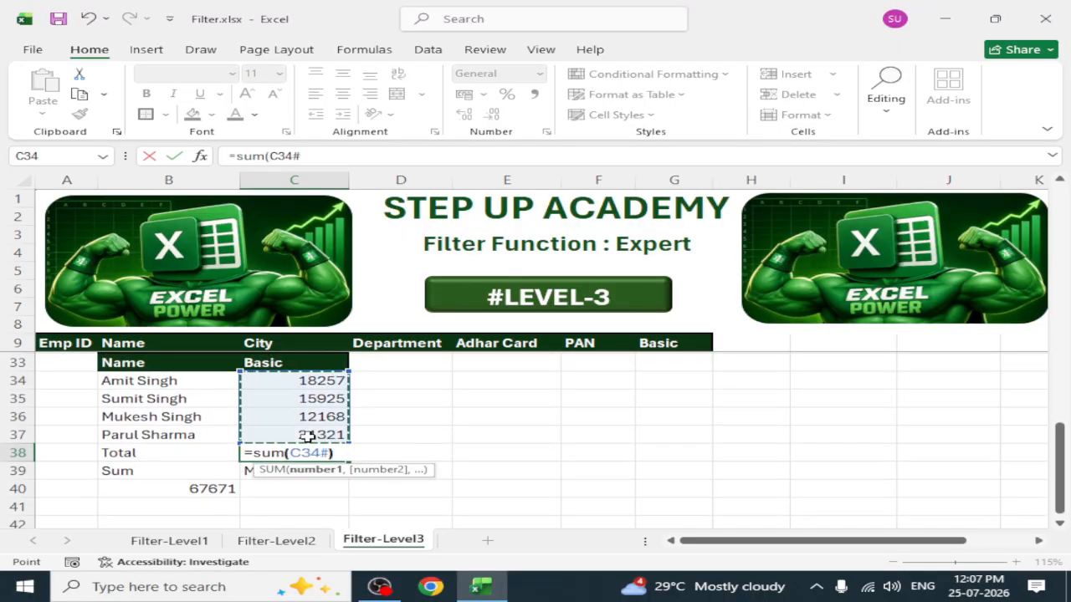
pyautogui.press('Return')
# Step: Start a MAX formula in C40 with a nested FILTER that uses the Basic column range G9:G29 as its array
pyautogui.moveTo(241, 453); pyautogui.dragTo(293, 454)
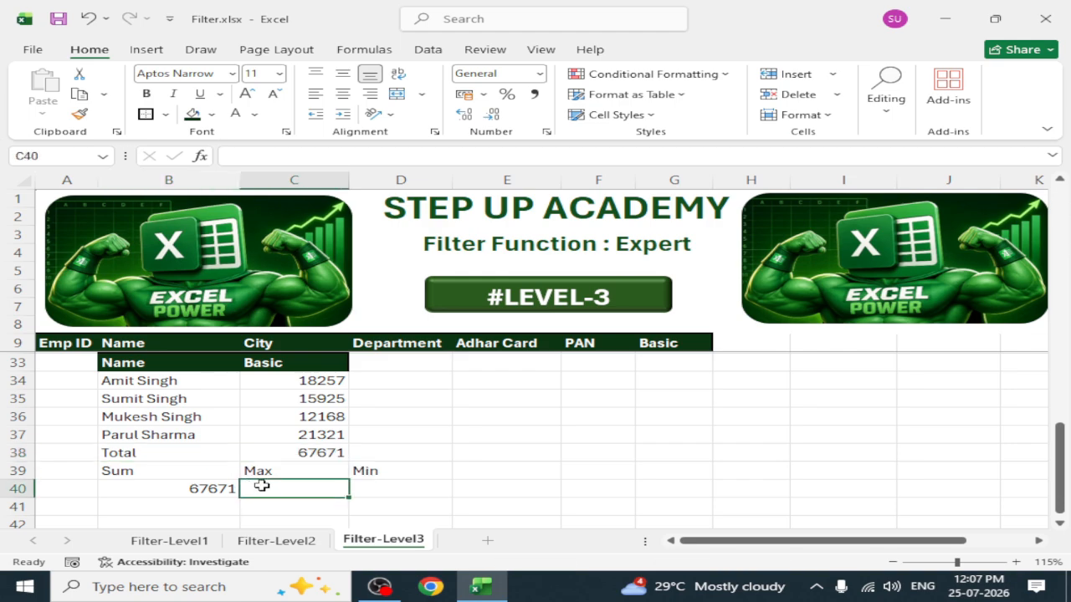
pyautogui.write('=max(')
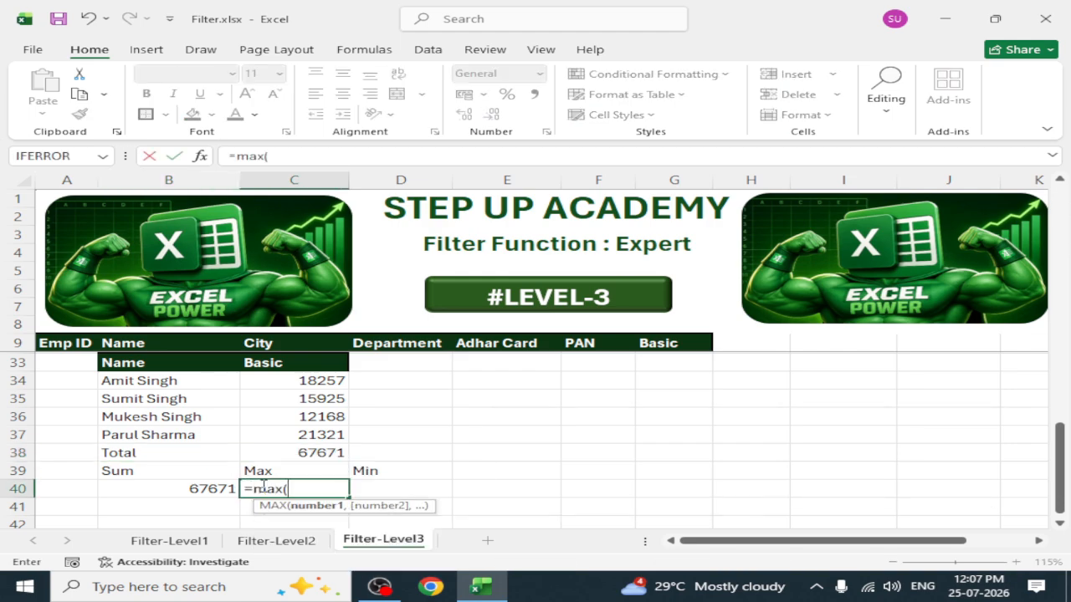
pyautogui.write('Filt')
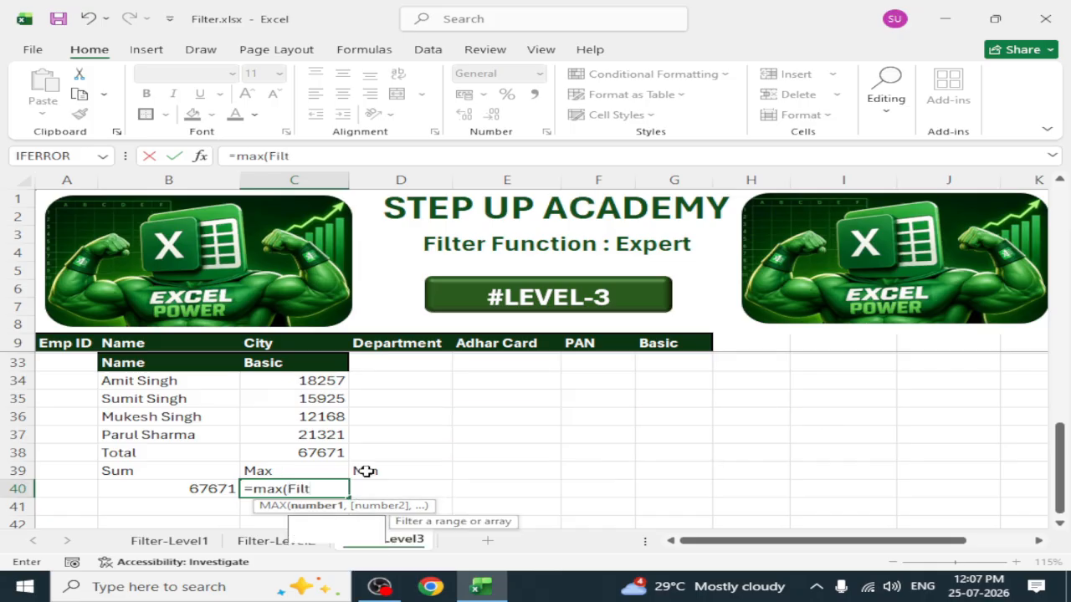
pyautogui.write('er(')
pyautogui.scroll(8, 368, 471)
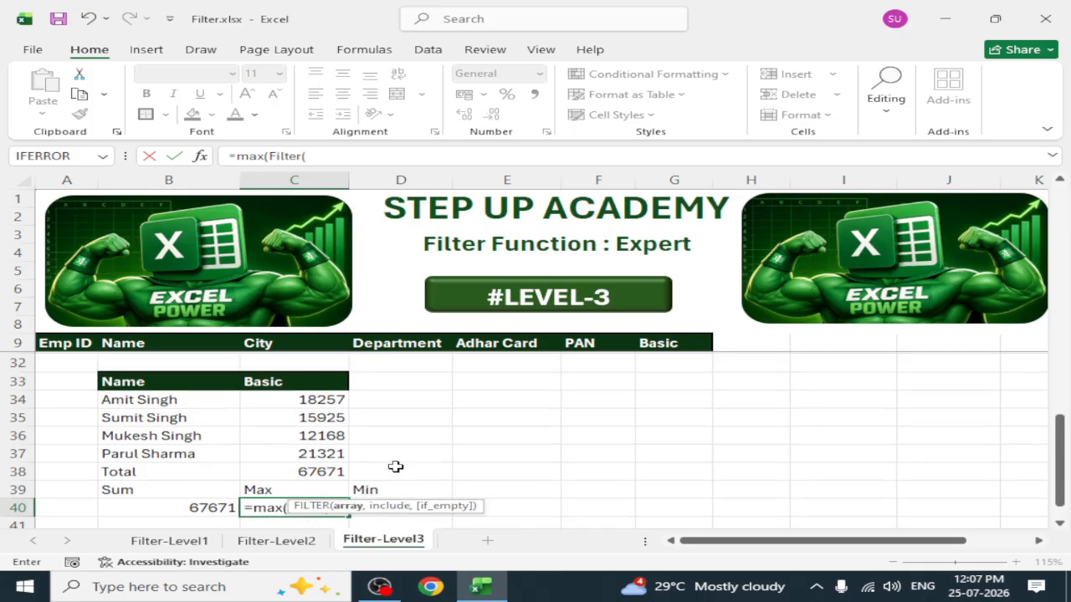
pyautogui.moveTo(660, 347); pyautogui.dragTo(698, 492)
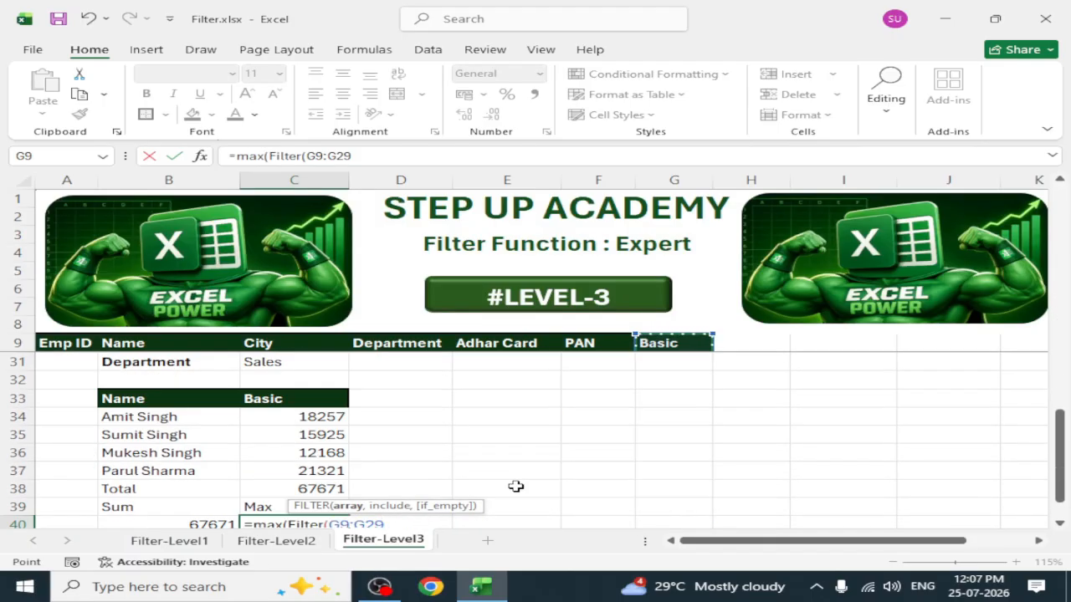
pyautogui.write(',')
# Step: Complete the MAX and FILTER formula in C40 with D9:D29=C31 as the include condition and "" as if_empty
pyautogui.scroll(7, 469, 418)
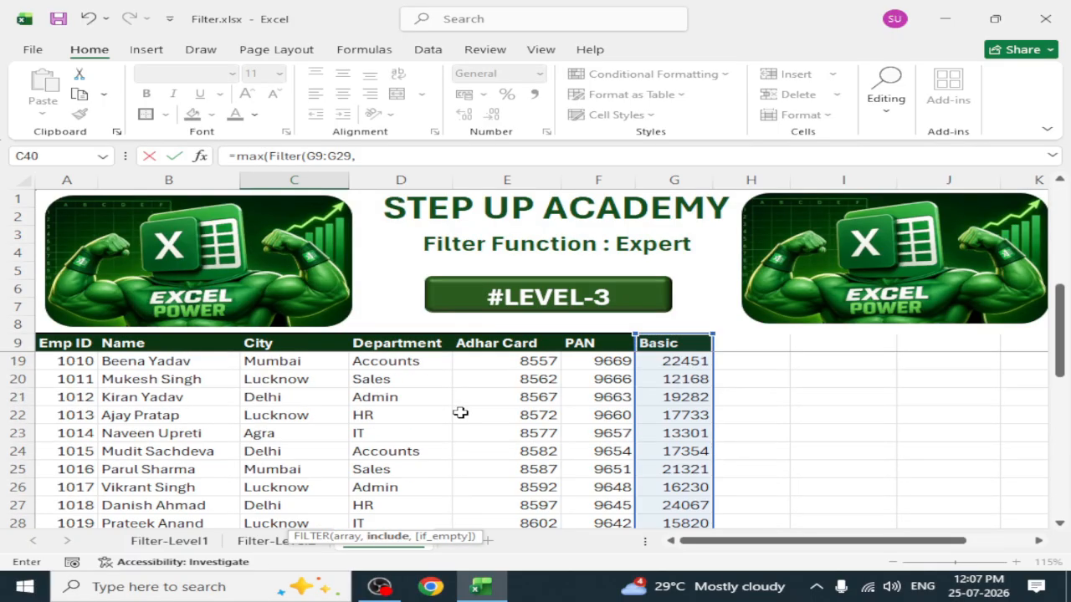
pyautogui.moveTo(388, 343); pyautogui.dragTo(430, 483)
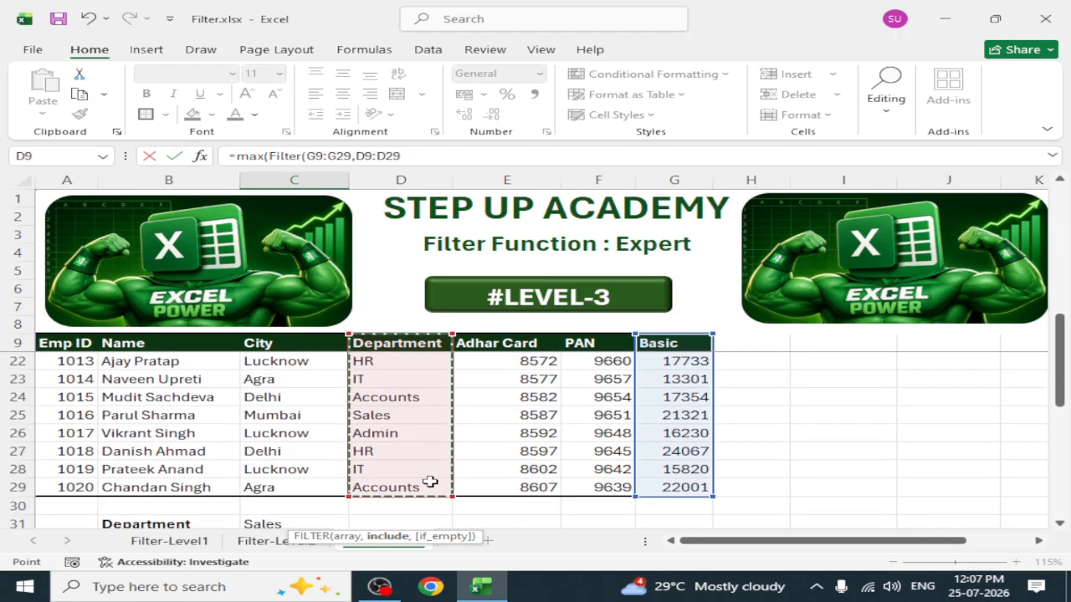
pyautogui.write('=')
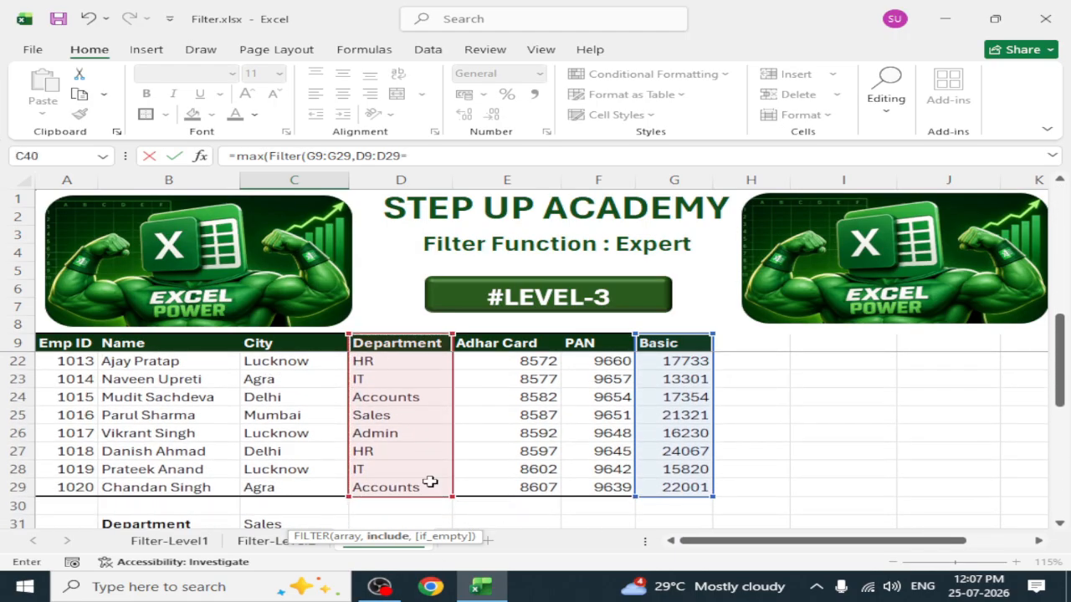
pyautogui.scroll(-2, 418, 482)
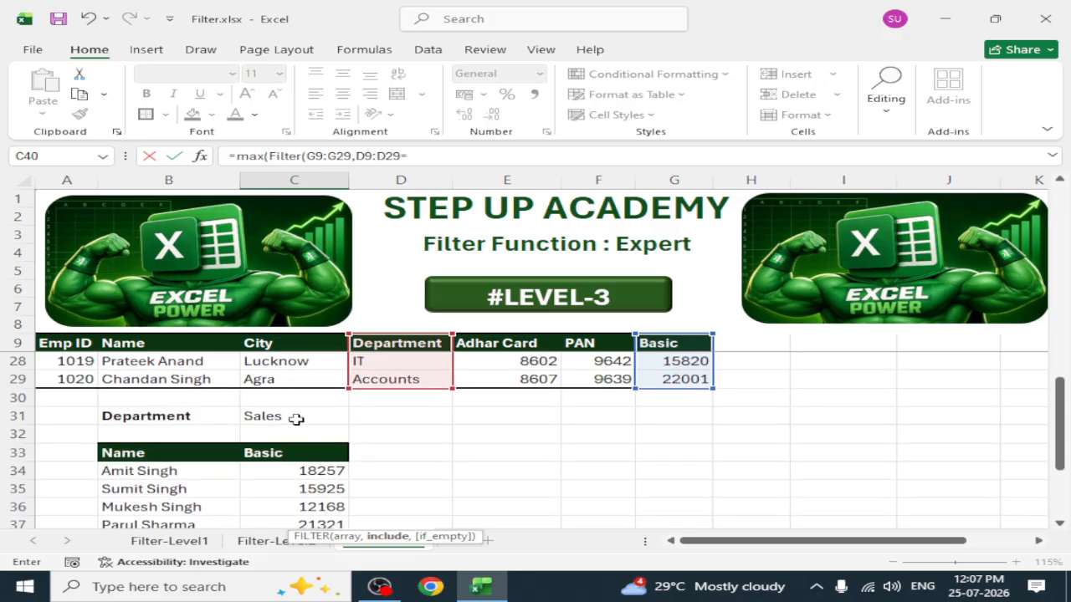
pyautogui.click(296, 417)
pyautogui.write(',')
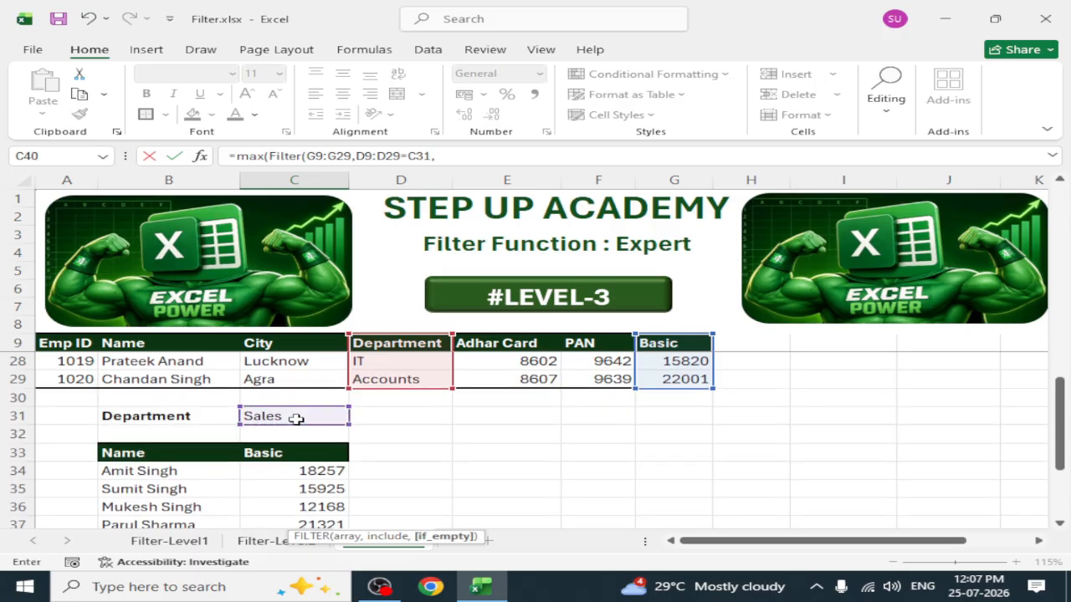
pyautogui.write('""')
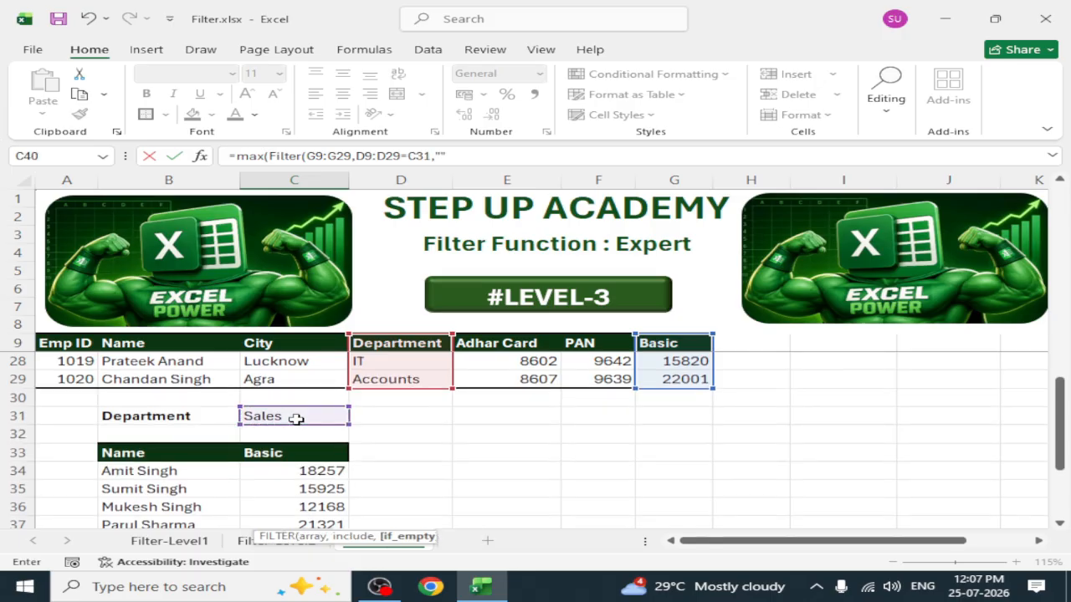
pyautogui.write(')')
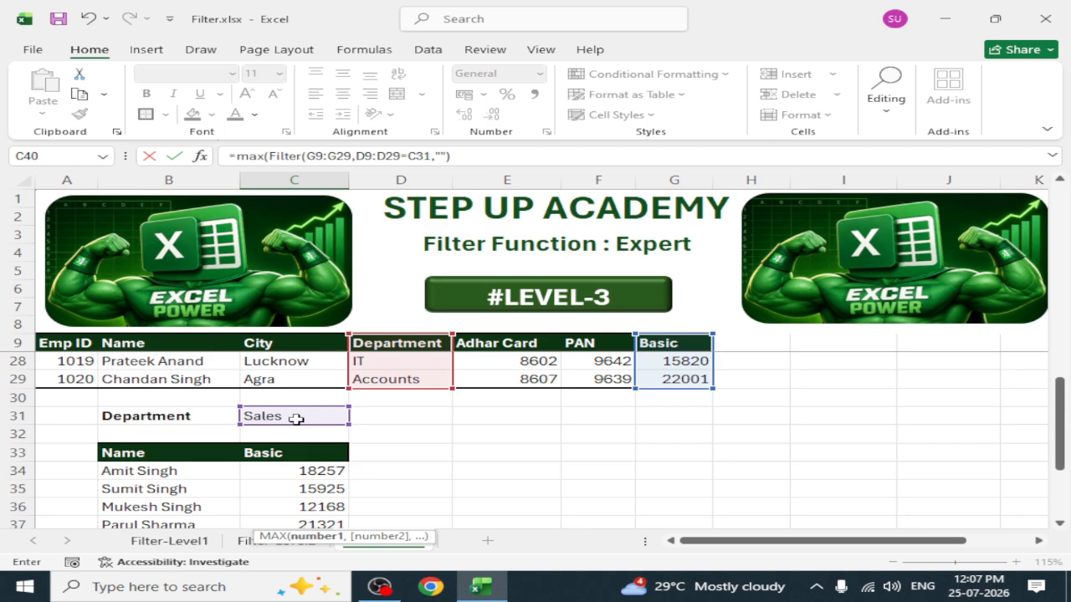
pyautogui.write(')')
pyautogui.press('Return')
pyautogui.press('Return')
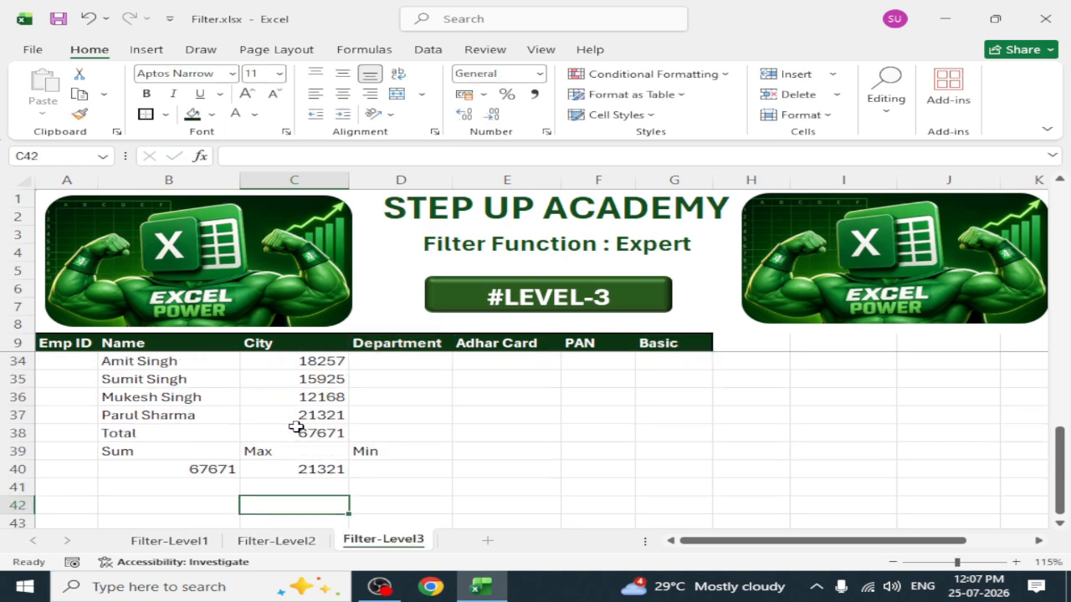
# Step: Start a MIN formula in D40 with a nested FILTER that takes the Basic range G9:G29 as its array
pyautogui.click(305, 471)
pyautogui.moveTo(235, 415); pyautogui.dragTo(323, 414)
pyautogui.click(410, 468)
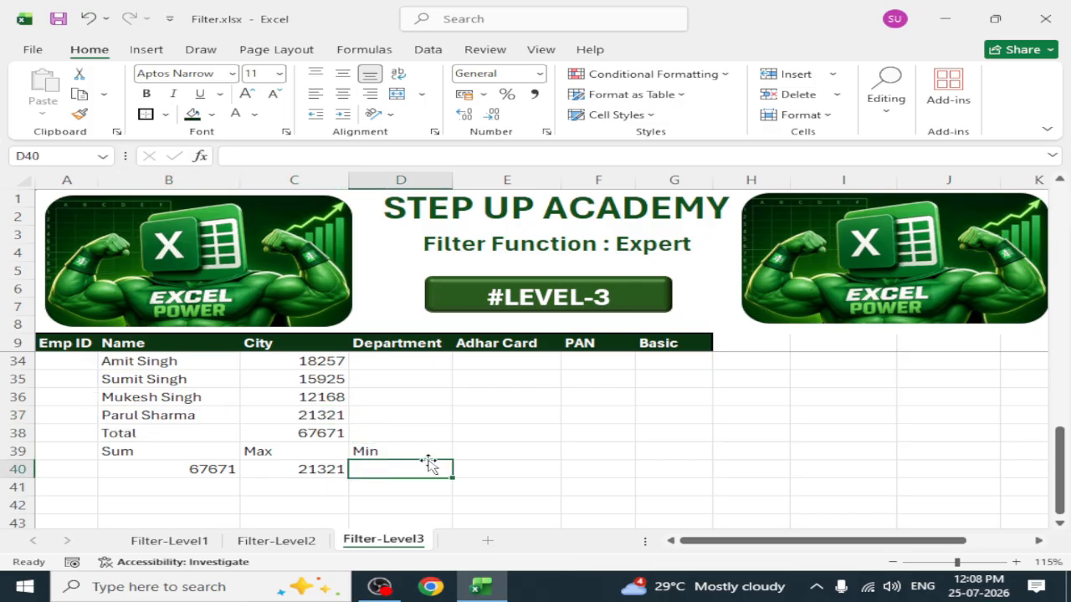
pyautogui.write('=')
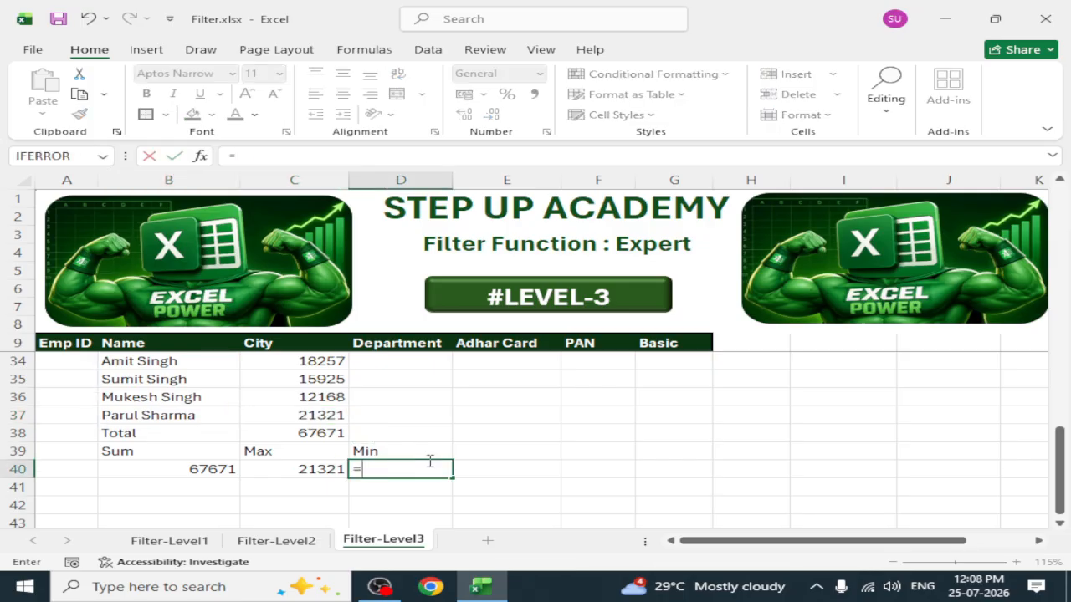
pyautogui.write('min(filterr')
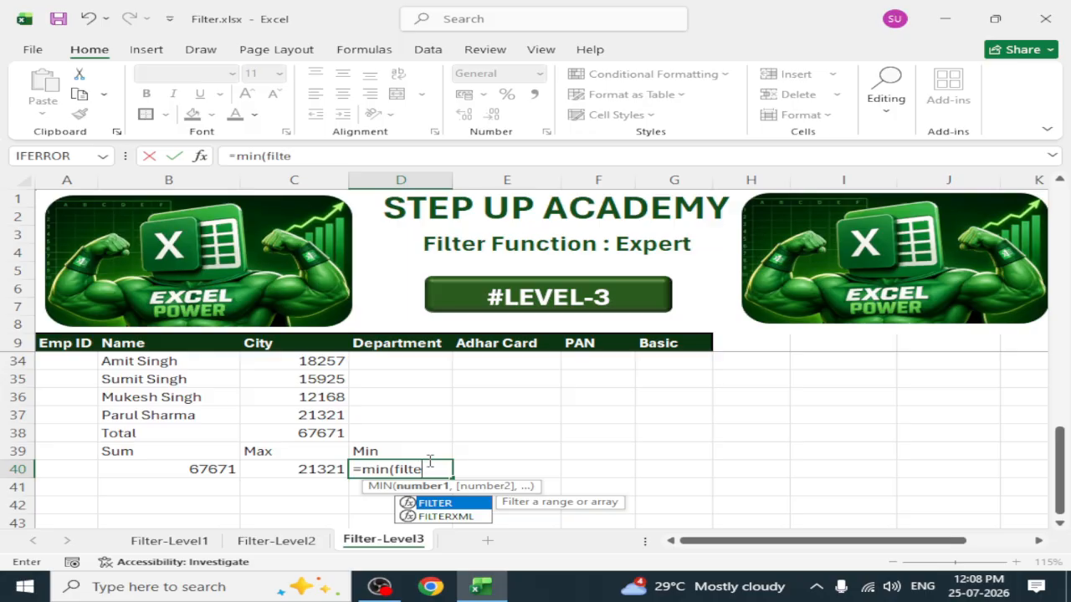
pyautogui.write('(')
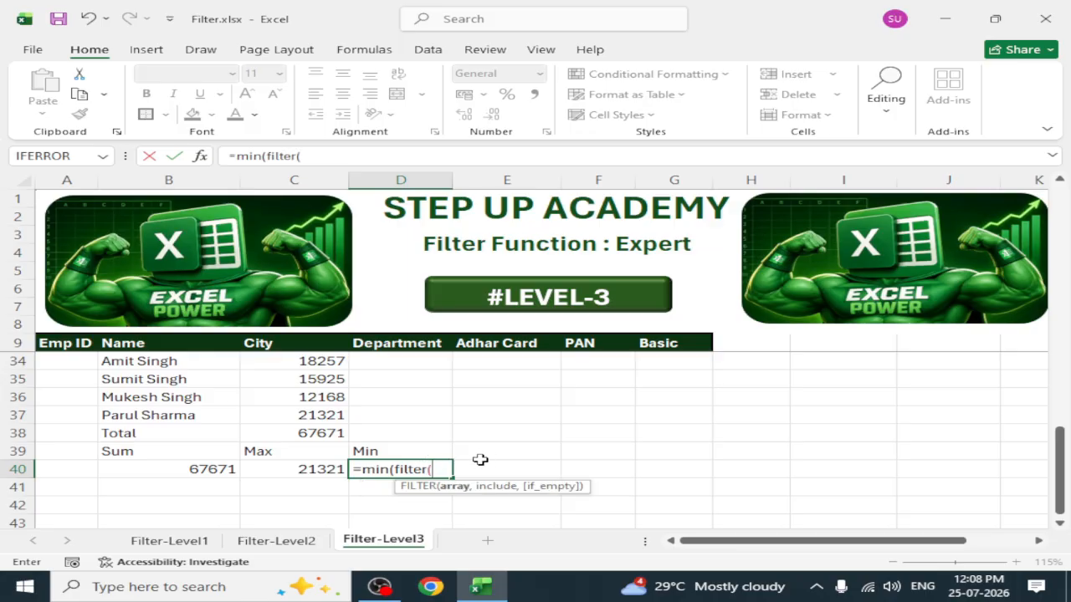
pyautogui.scroll(3, 480, 459)
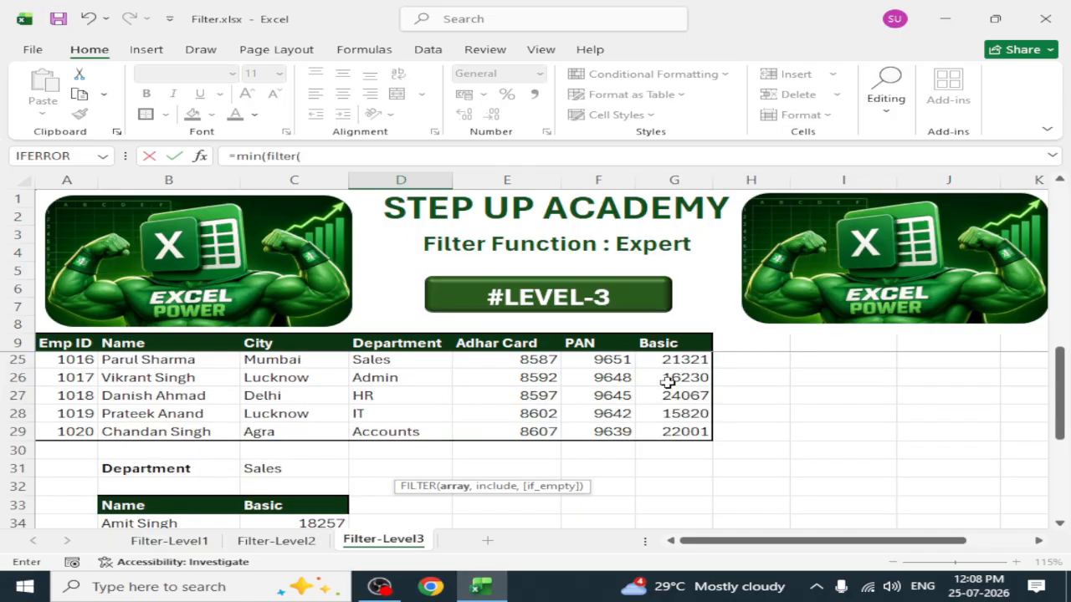
pyautogui.moveTo(685, 345); pyautogui.dragTo(585, 471)
pyautogui.scroll(-1, 586, 470)
pyautogui.write(',')
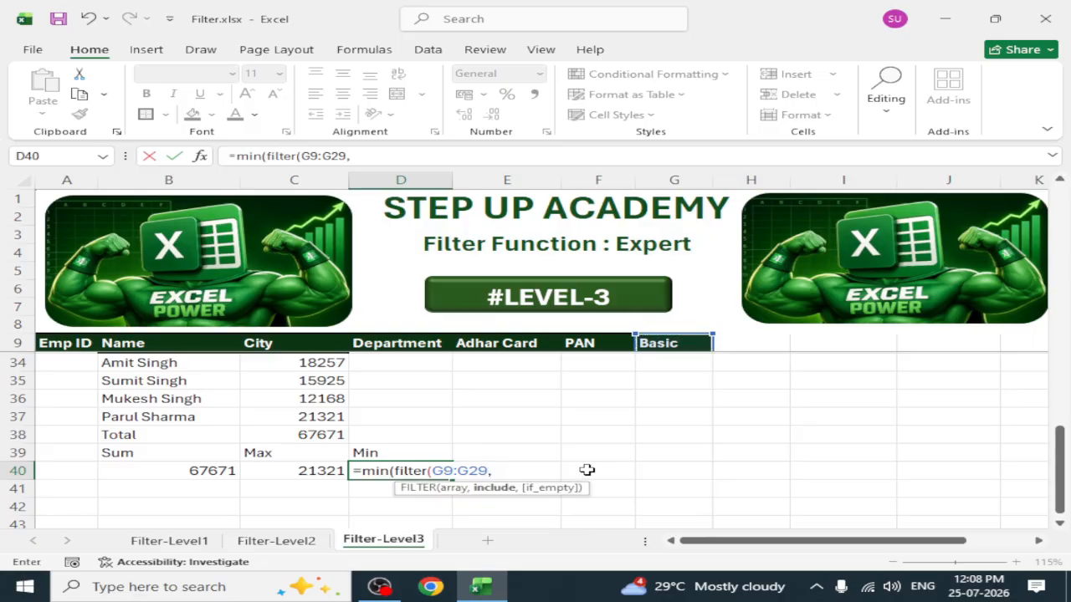
# Step: Complete the MIN and FILTER formula in D40 with D9:D29=C31 as the include condition and " " as if_empty
pyautogui.scroll(8, 414, 360)
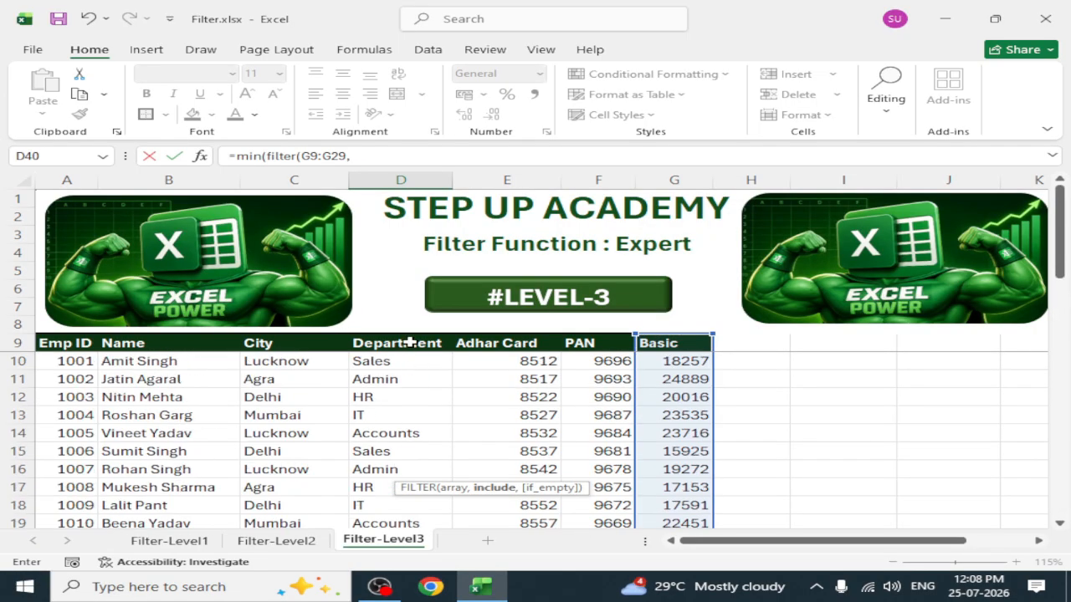
pyautogui.moveTo(411, 342); pyautogui.dragTo(405, 544)
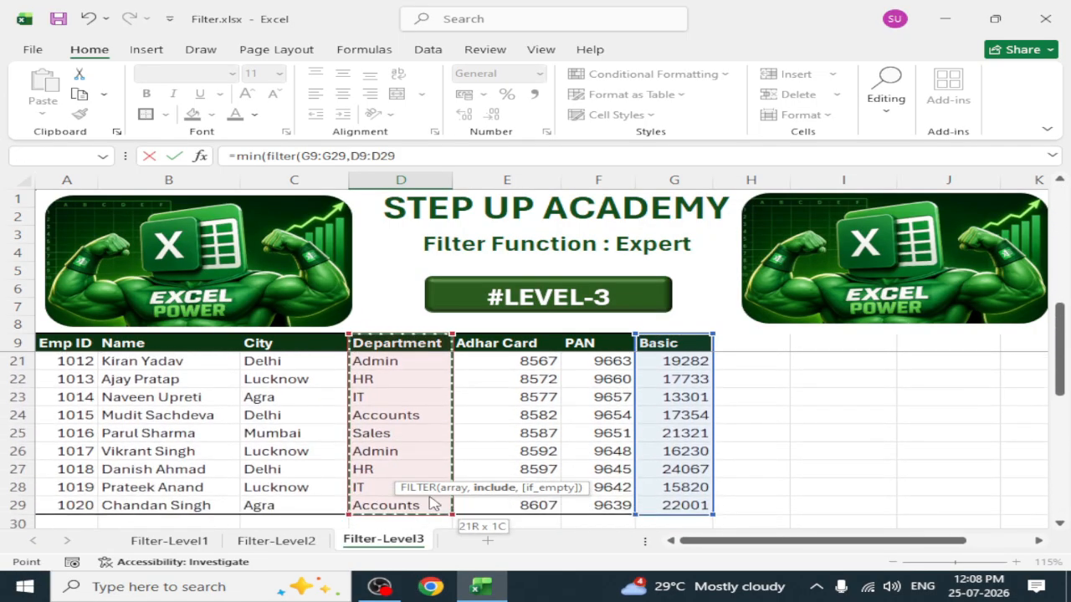
pyautogui.scroll(-3, 436, 495)
pyautogui.scroll(-3, 465, 477)
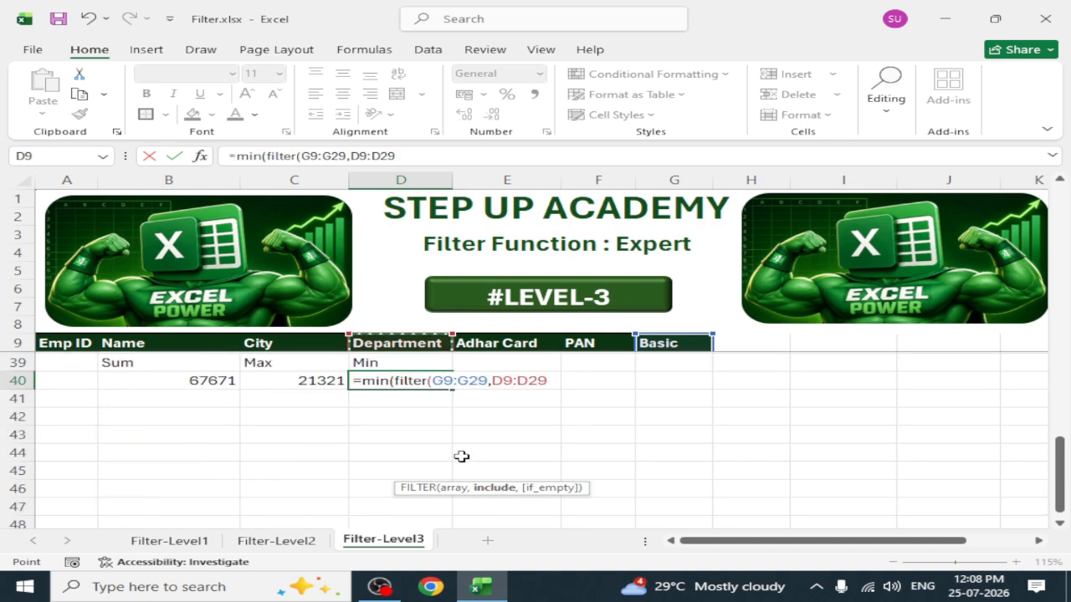
pyautogui.write('=')
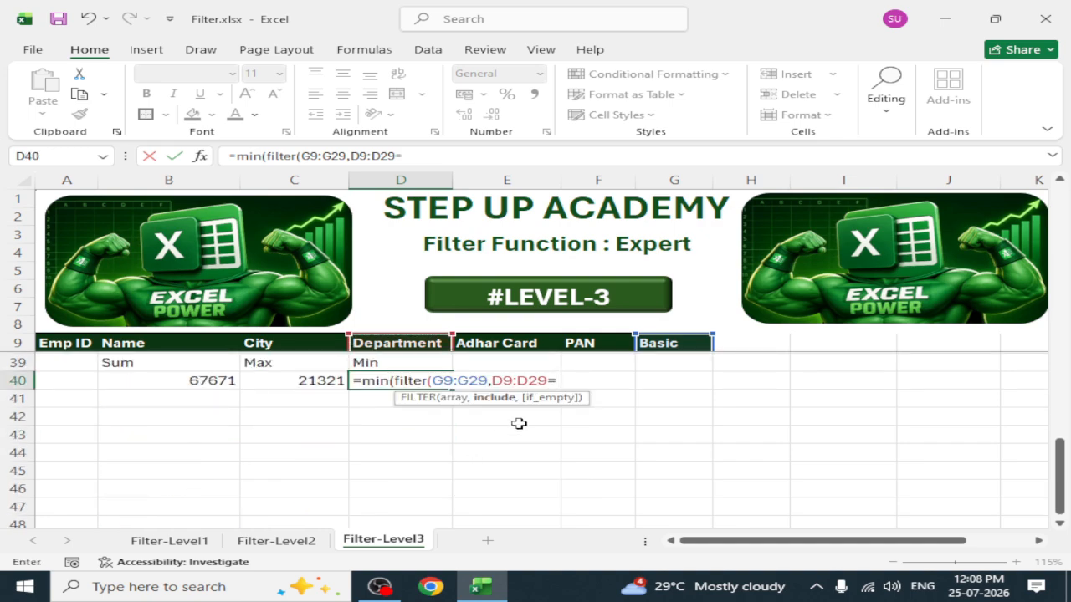
pyautogui.scroll(2, 519, 424)
pyautogui.scroll(2, 314, 402)
pyautogui.click(301, 433)
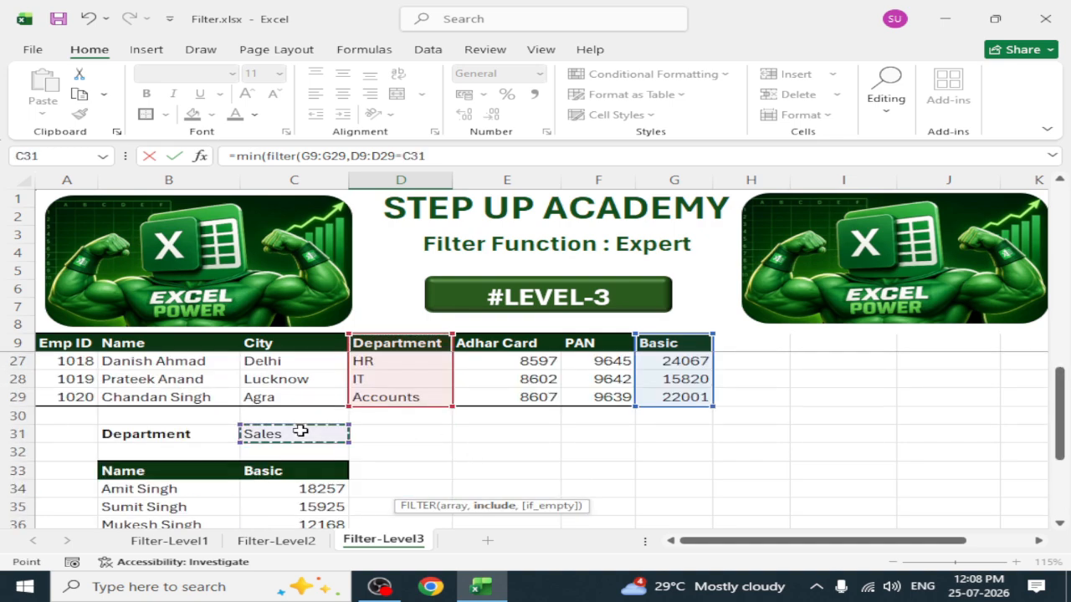
pyautogui.scroll(-2, 575, 437)
pyautogui.write(',')
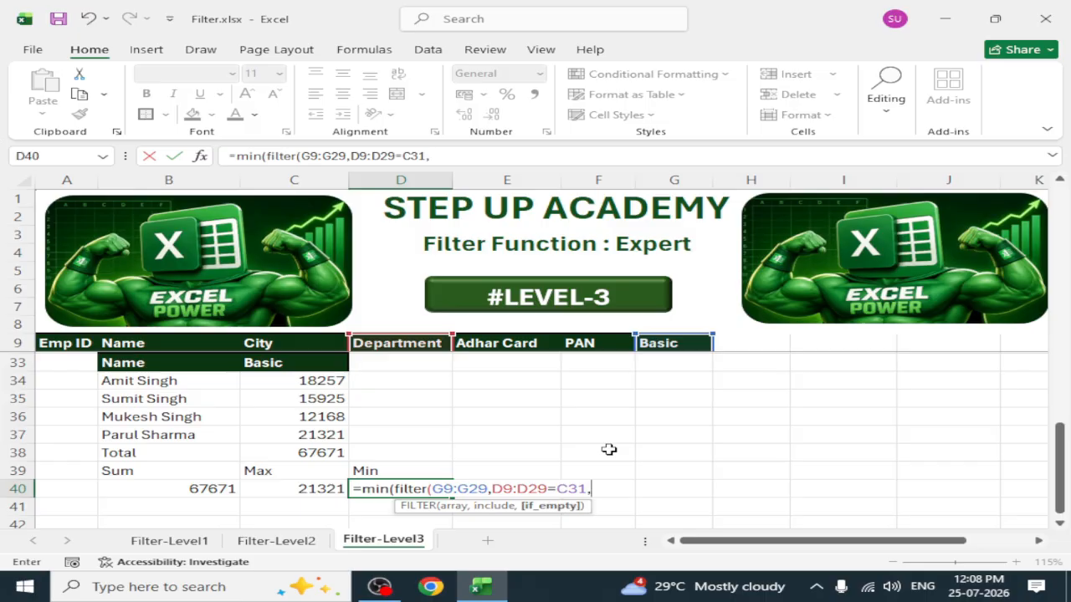
pyautogui.write('" "))')
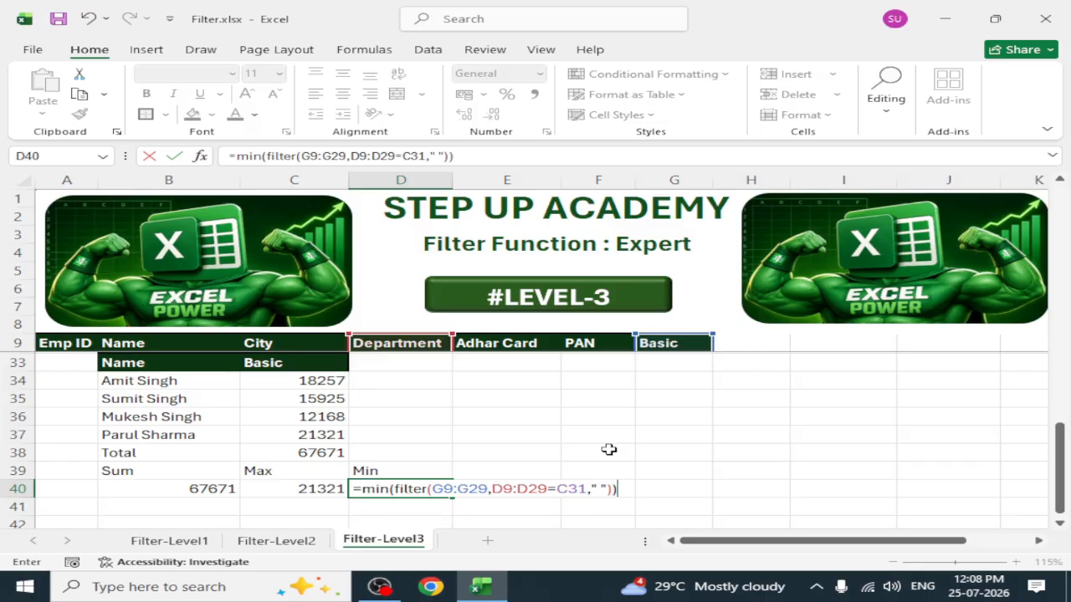
pyautogui.press('Return')
# Step: Format the Sum, Max and Min labels in B39:D39 with a dark green fill and white font colour
pyautogui.moveTo(166, 474); pyautogui.dragTo(356, 468)
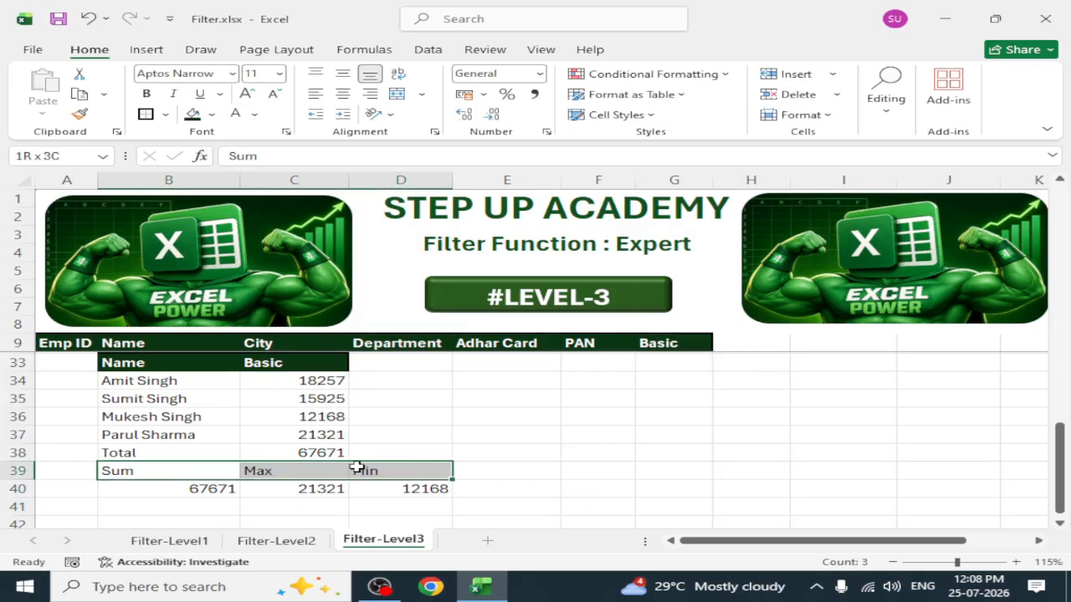
pyautogui.click(193, 114)
pyautogui.click(243, 117)
pyautogui.click(619, 452)
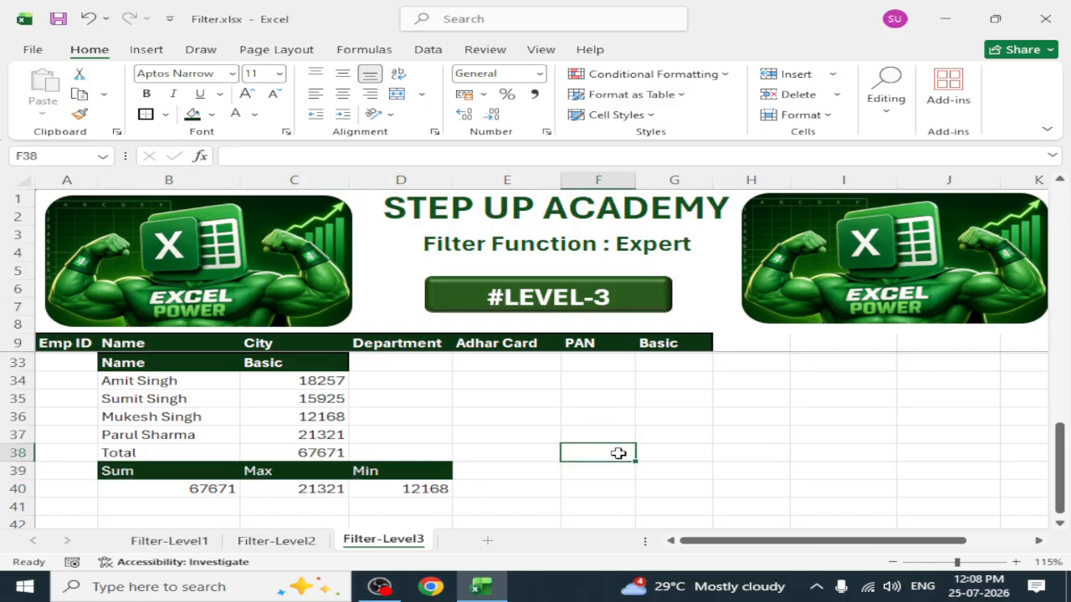
# Step: Review the Filter-Level1, Filter-Level2 and Filter-Level3 sheets, finishing at the Sum, Max and Min summary on Filter-Level3
pyautogui.scroll(1, 619, 453)
pyautogui.scroll(6, 619, 452)
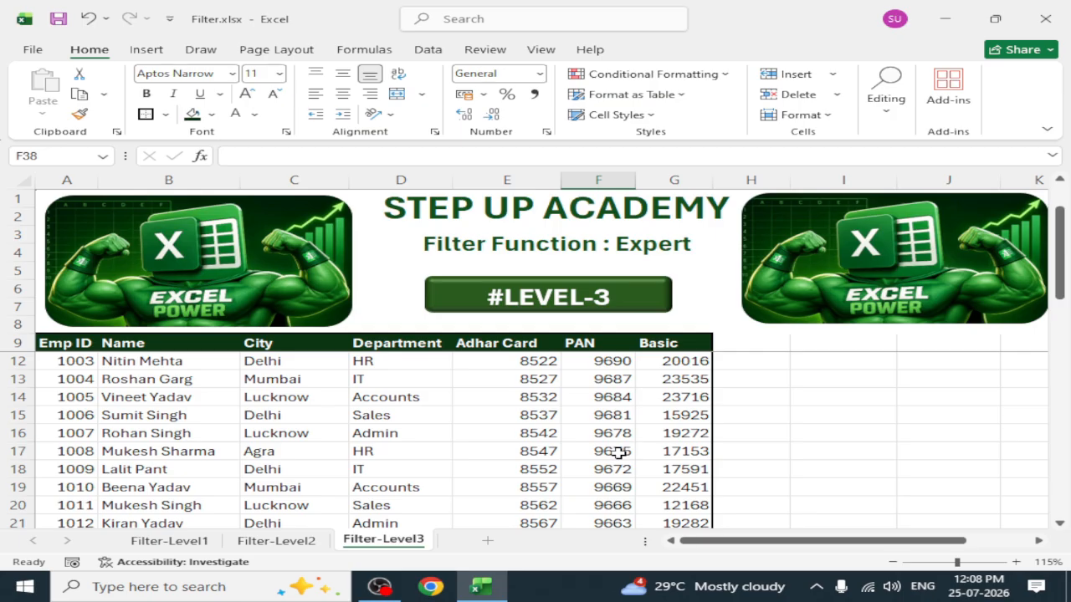
pyautogui.click(298, 543)
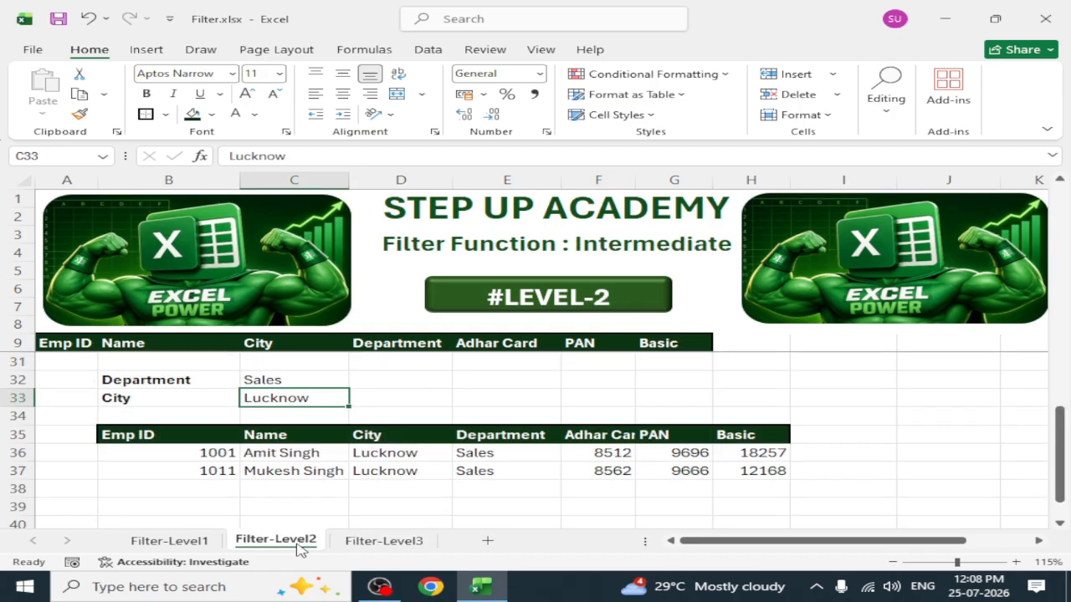
pyautogui.click(189, 542)
pyautogui.click(295, 545)
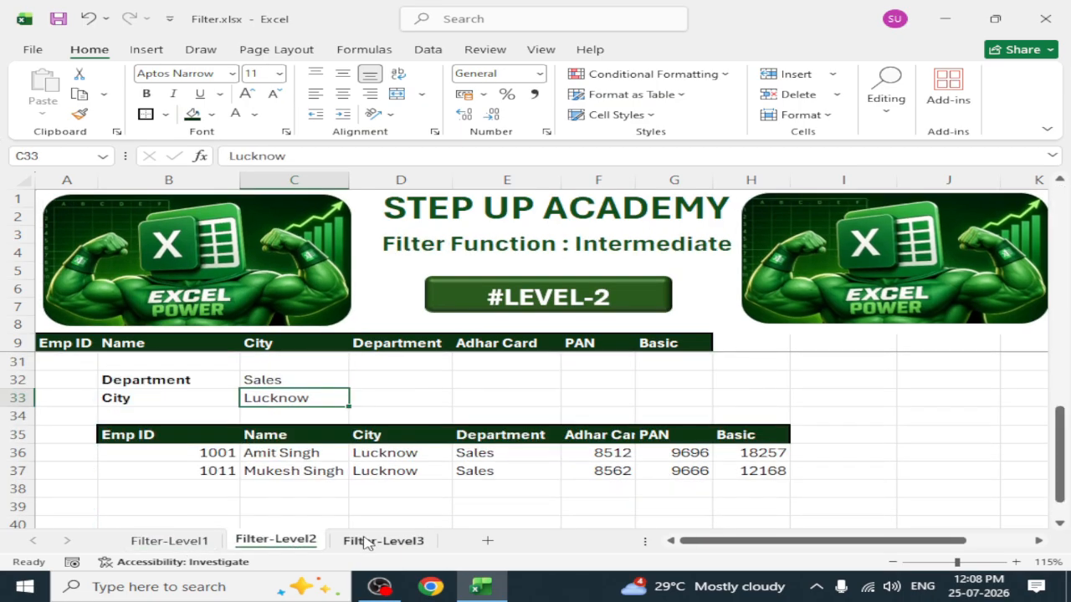
pyautogui.click(365, 542)
pyautogui.click(301, 542)
pyautogui.click(197, 542)
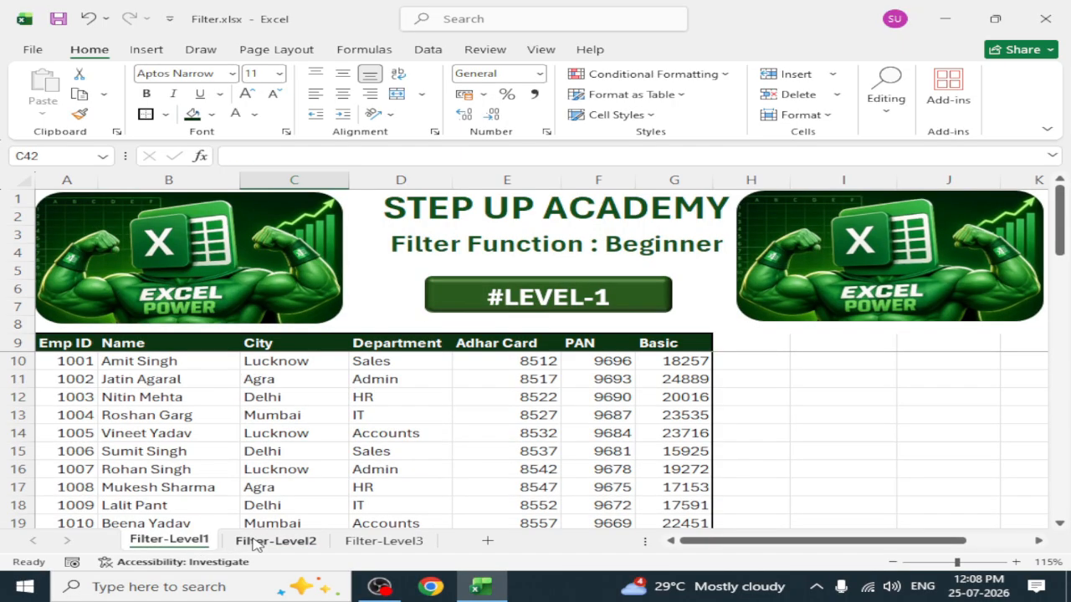
pyautogui.click(256, 543)
pyautogui.click(376, 542)
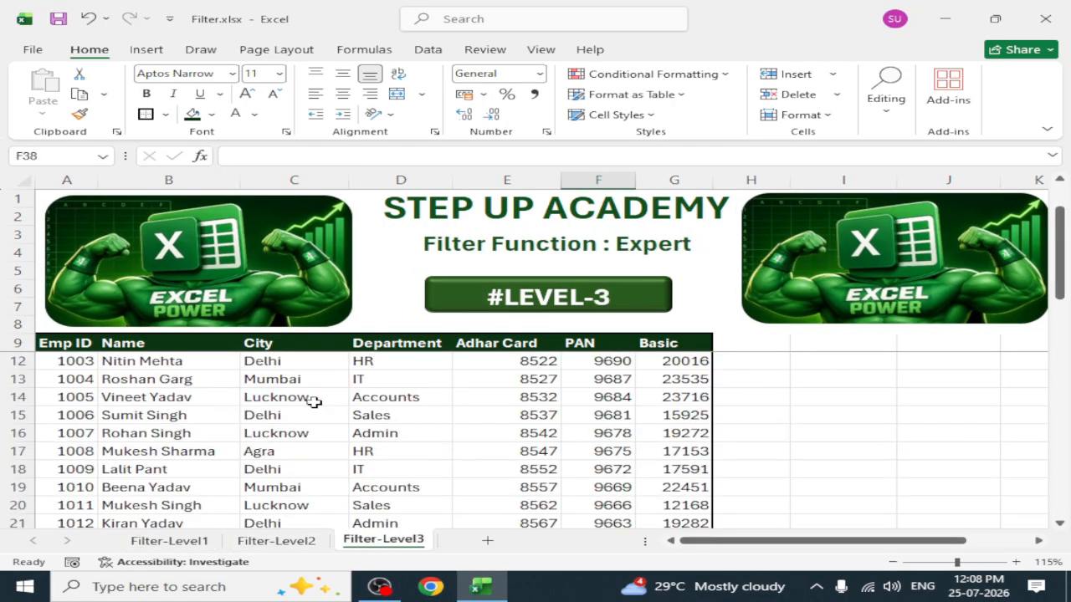
pyautogui.moveTo(287, 366); pyautogui.dragTo(619, 506)
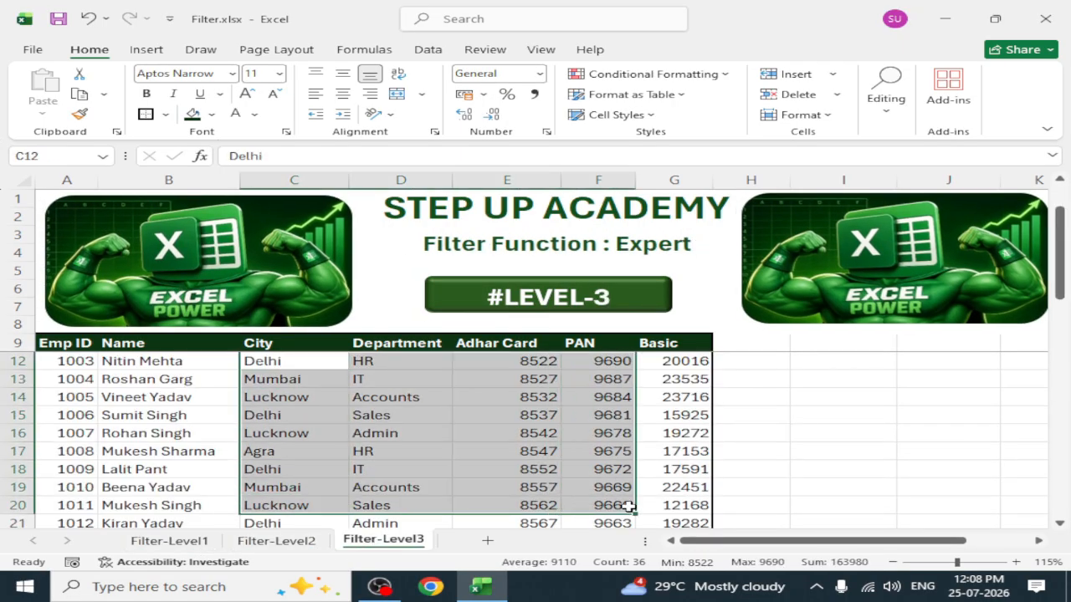
pyautogui.scroll(-3, 628, 506)
pyautogui.scroll(-2, 627, 506)
pyautogui.click(598, 471)
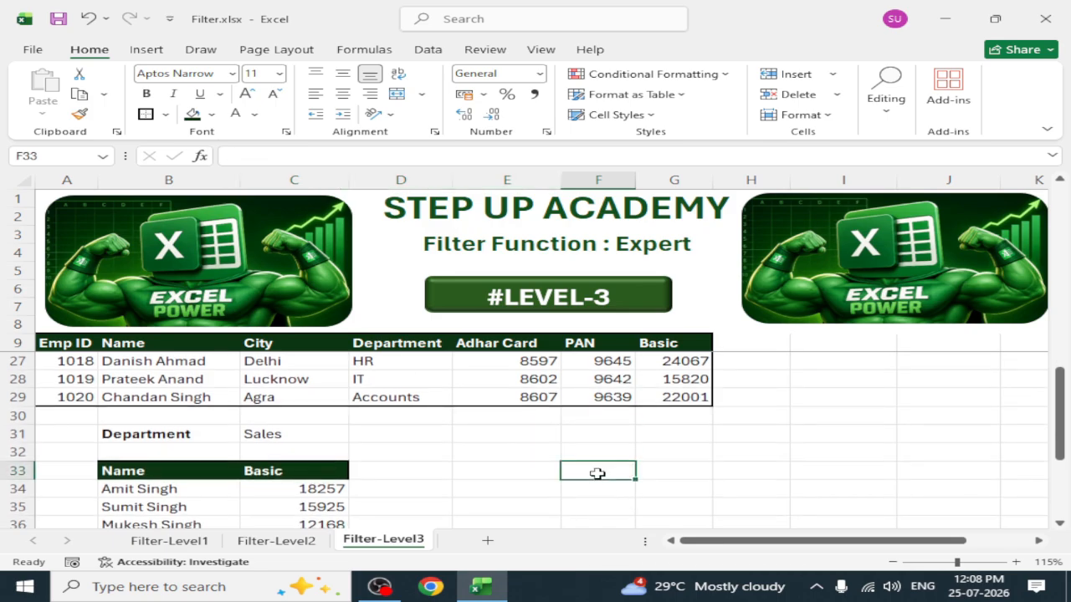
pyautogui.scroll(-2, 596, 474)
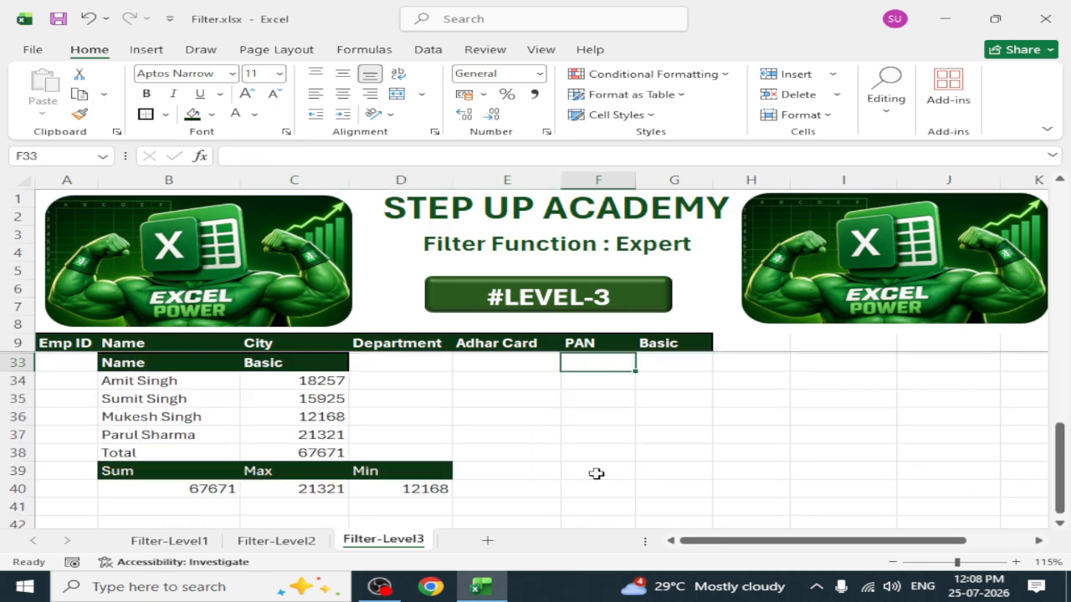